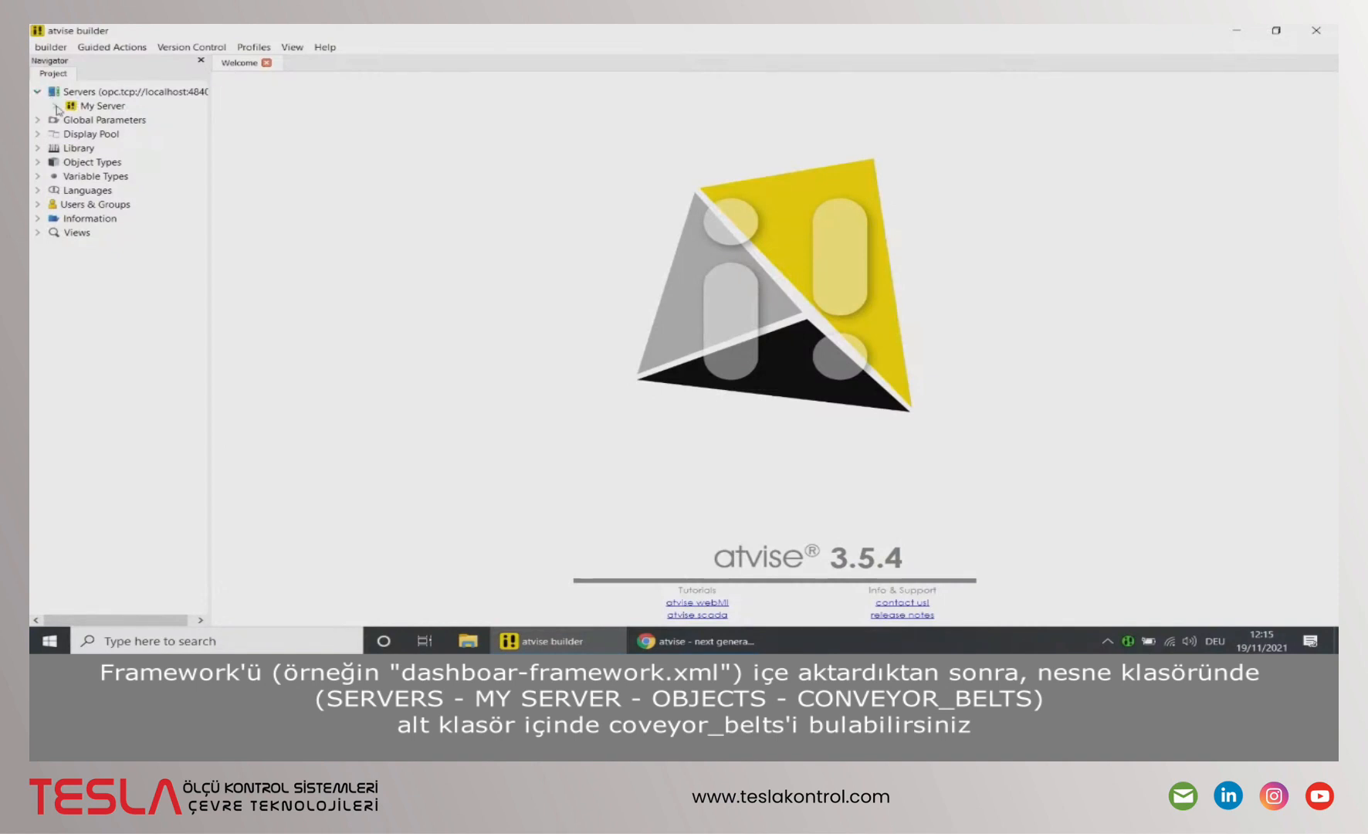
Expand My Server's DISPLAYS > MAIN and OBJECTS > Conveyor_Belts folders and open the Main display for editing
click(55, 107)
click(71, 134)
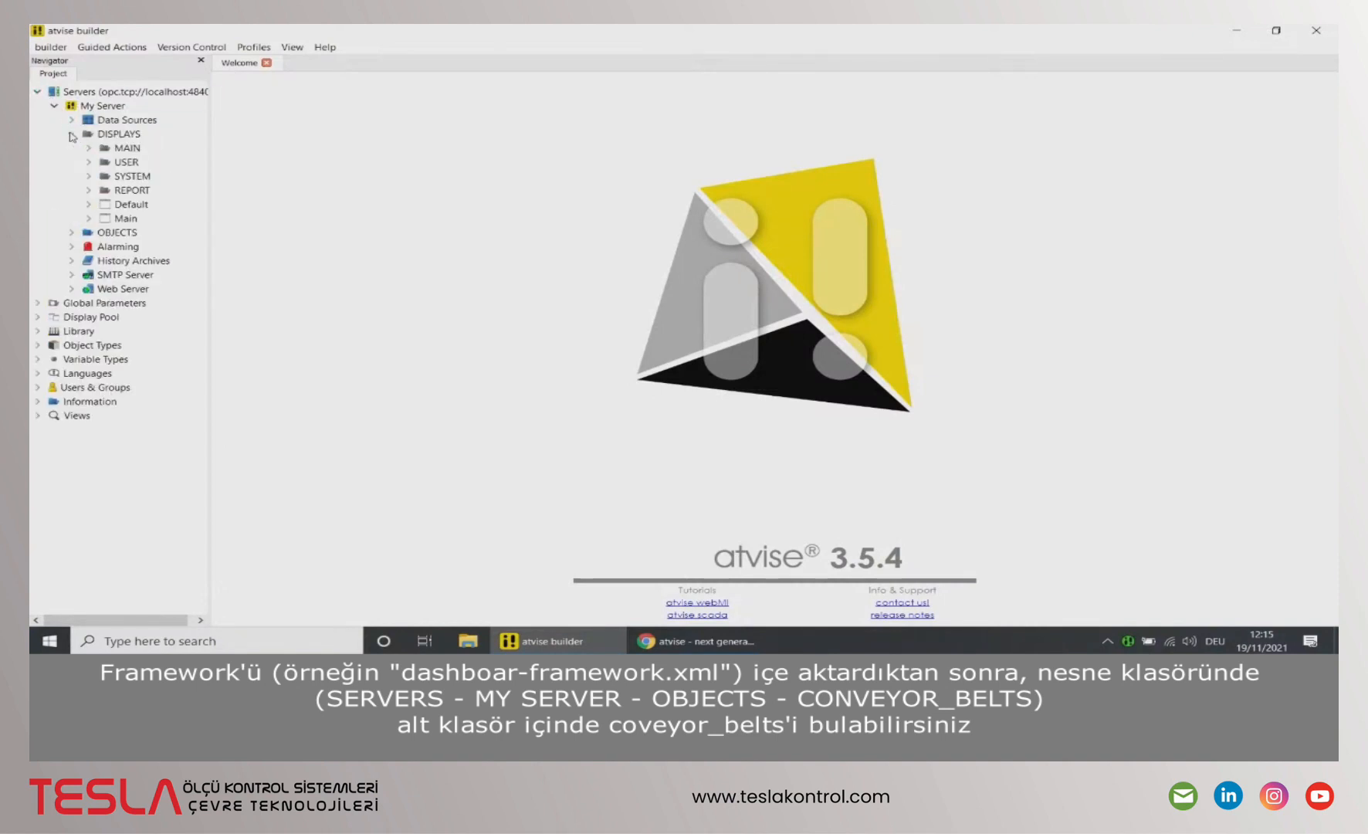
click(72, 232)
click(88, 246)
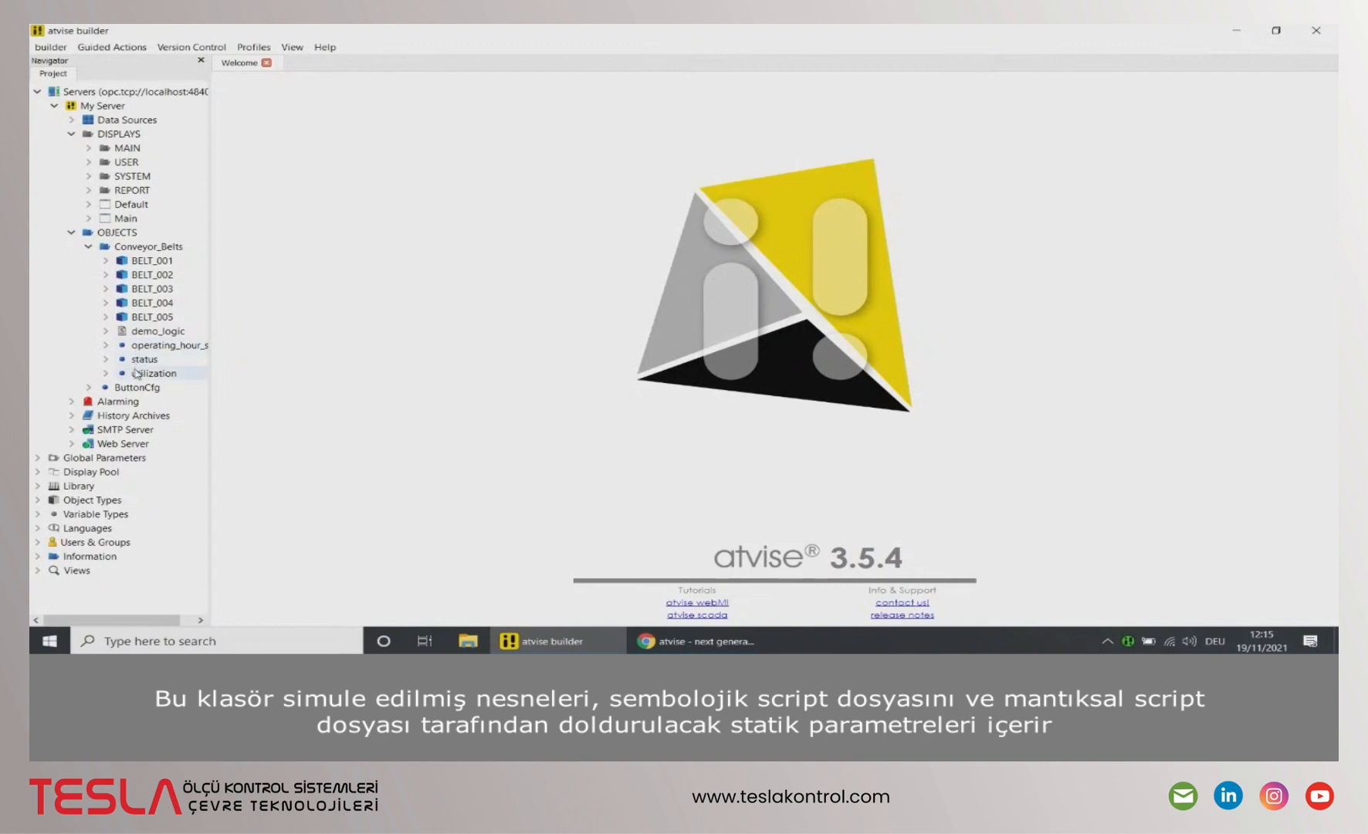
click(90, 148)
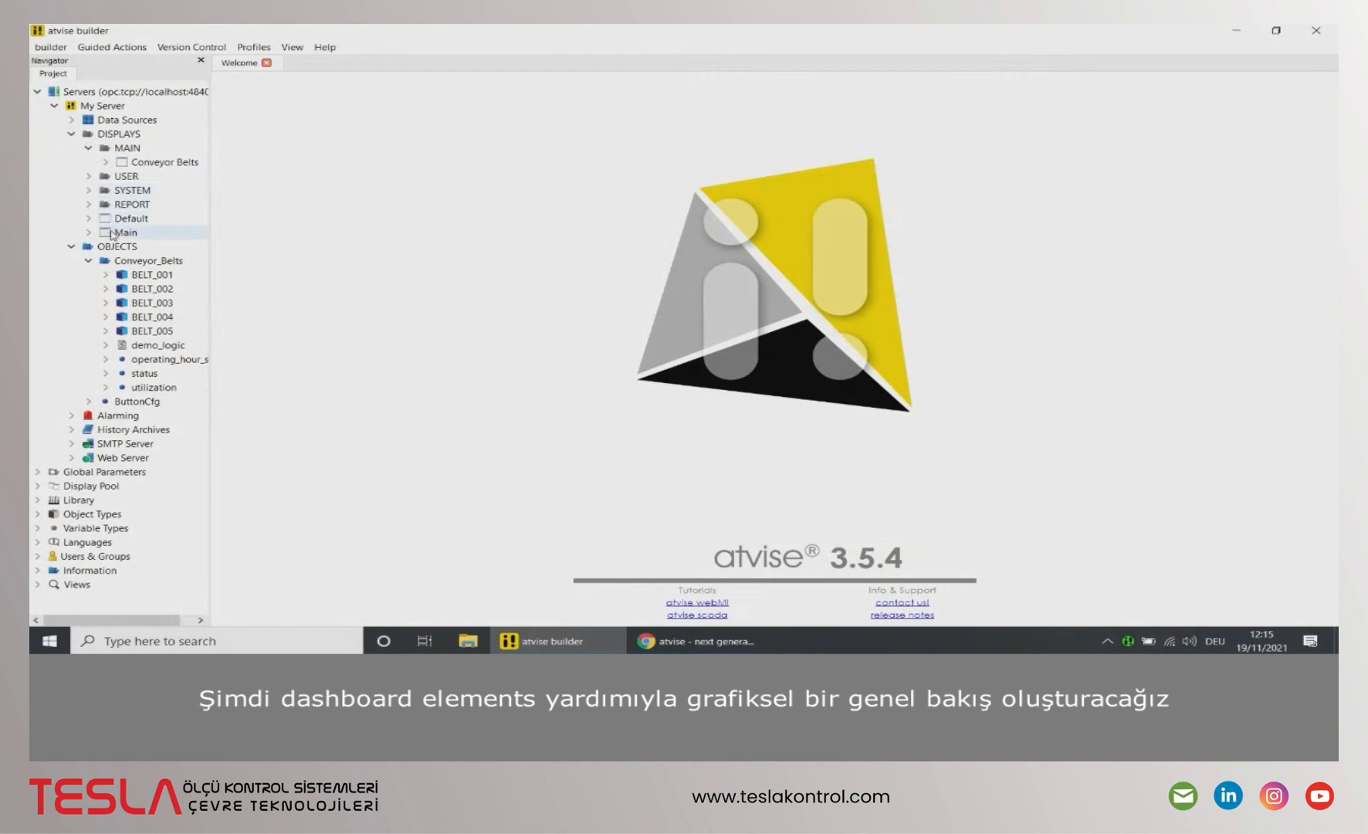
click(110, 232)
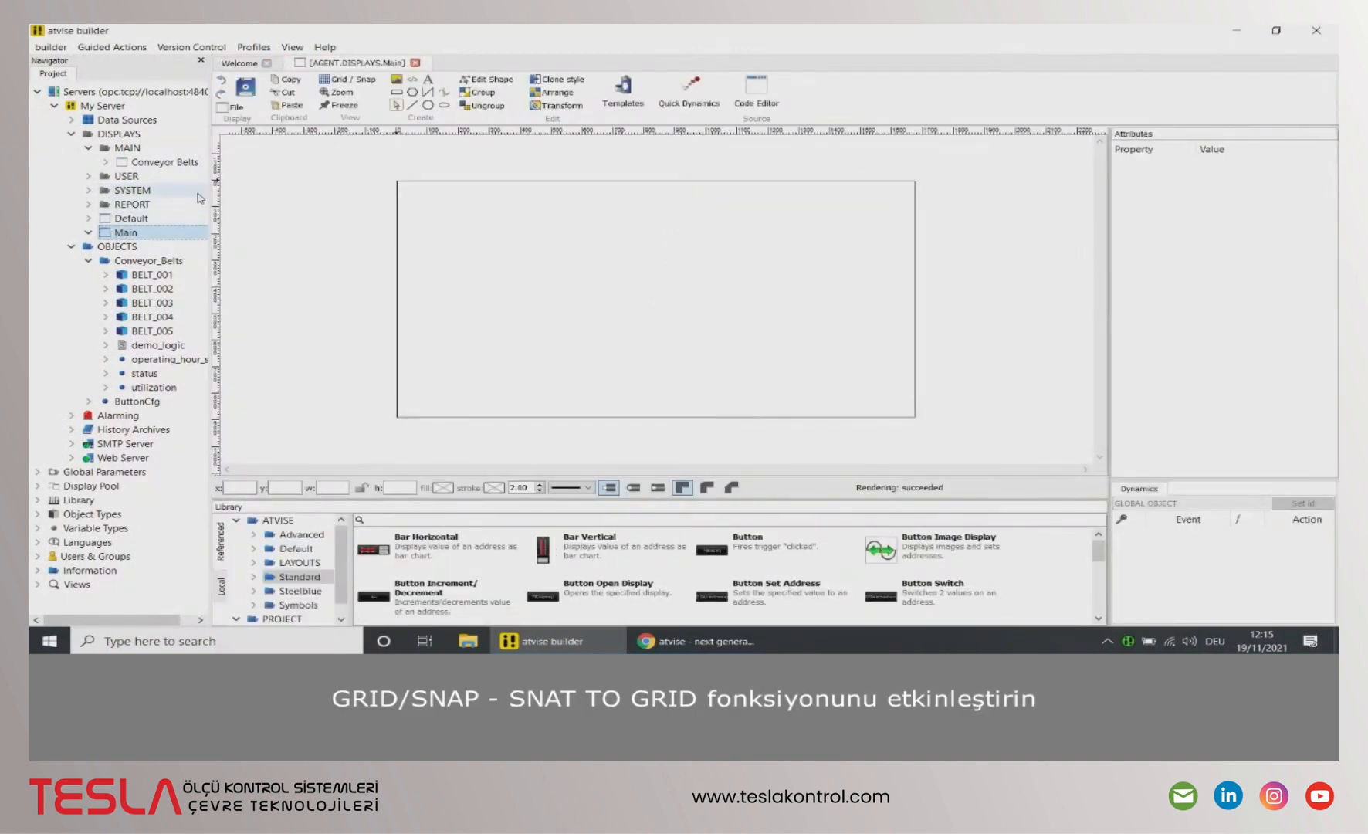
Show the grid on the Main display and enable snapping to the grid
click(354, 79)
click(357, 96)
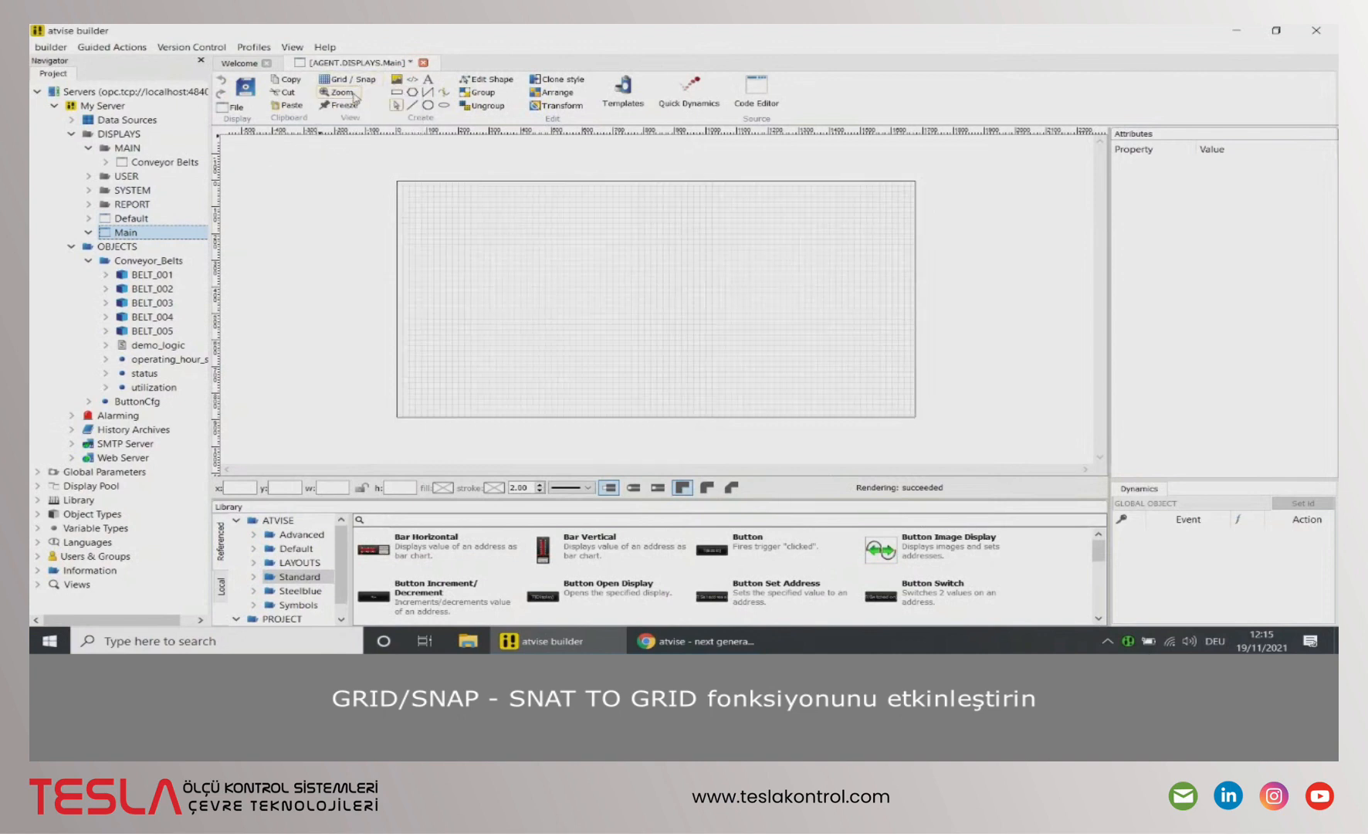
click(356, 81)
click(357, 112)
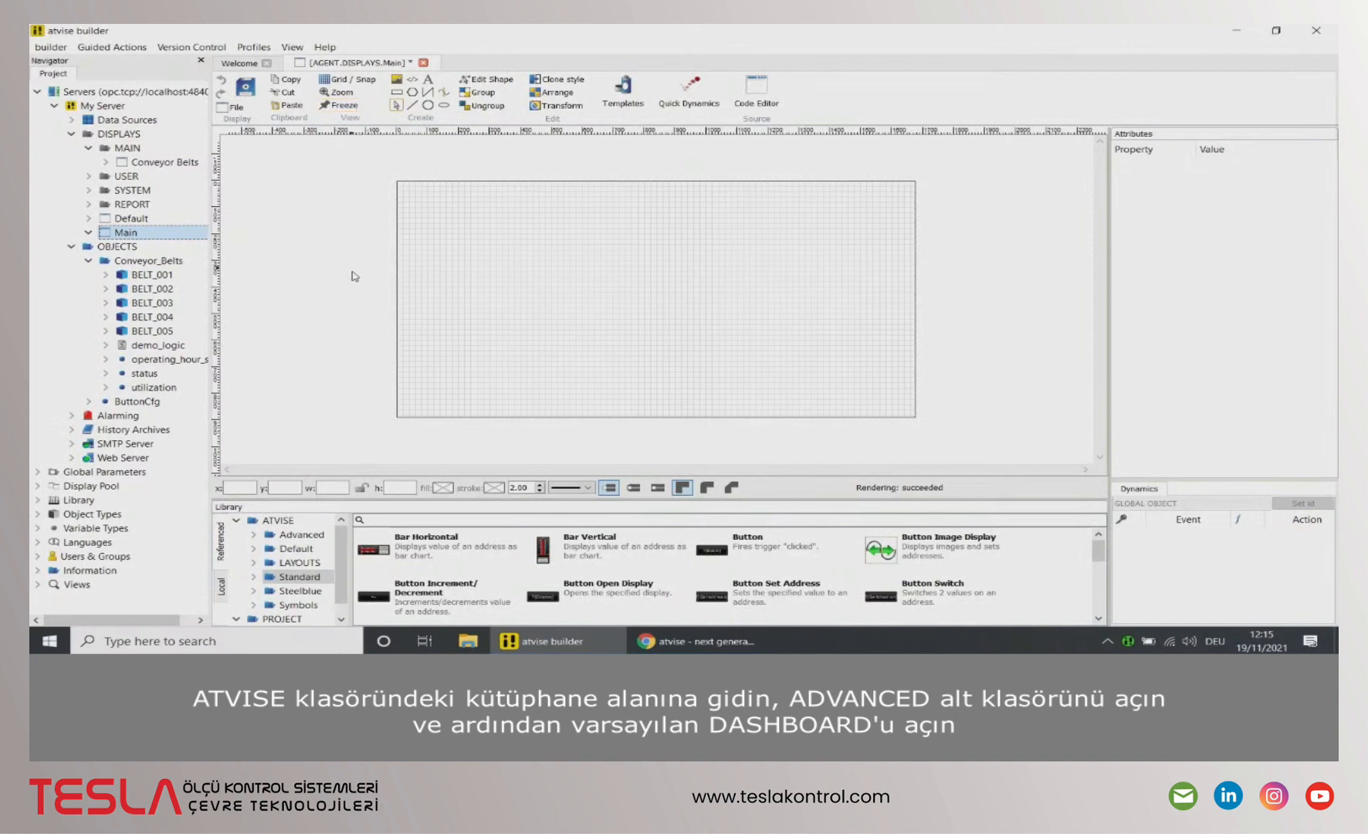
Open the dashboard folder under ATVISE > Advanced in the library and widen the folder tree to show full names
double_click(269, 535)
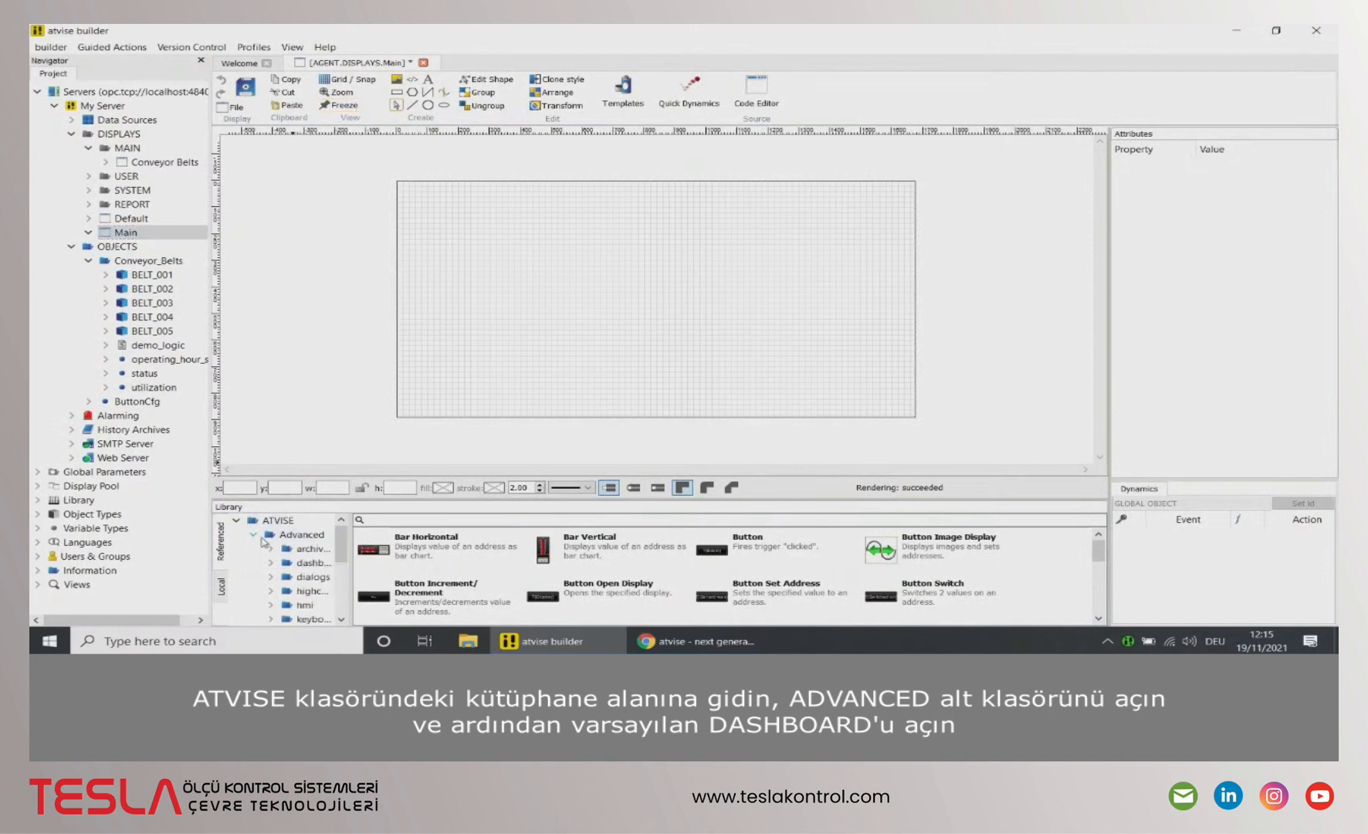
click(329, 569)
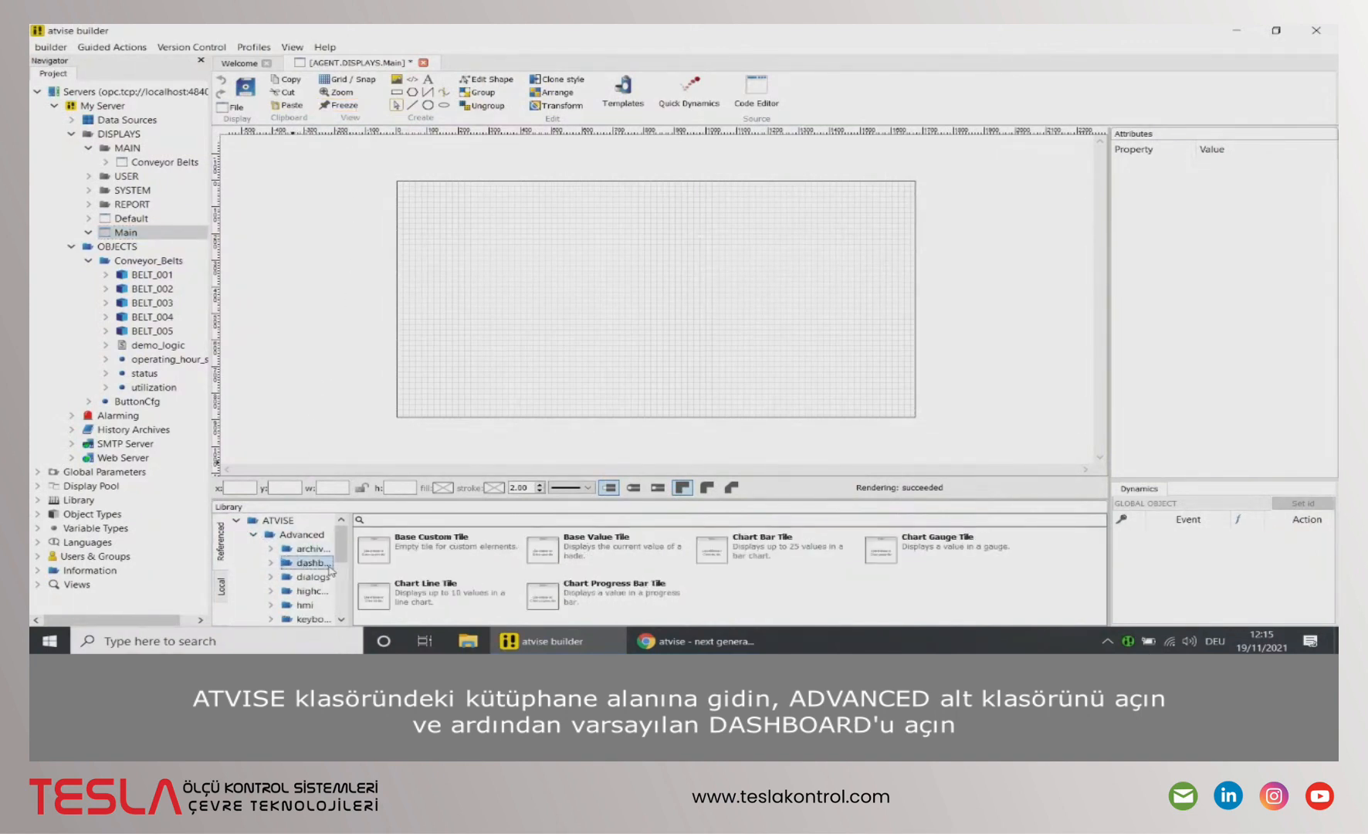
drag(352, 568, 421, 565)
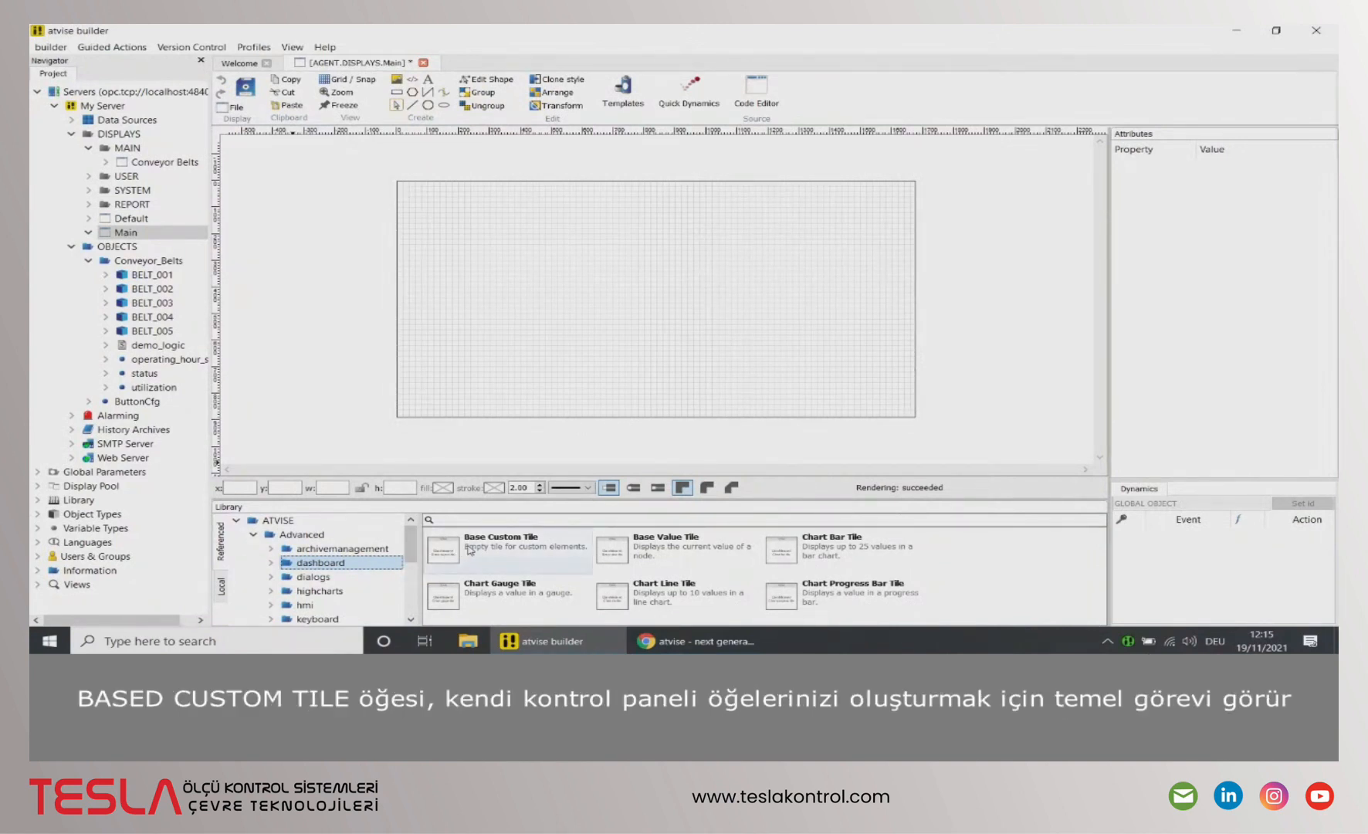
Place a Chart Line Tile from the dashboard library on the Main display at about X 990, Y 300
mouse_move(469, 550)
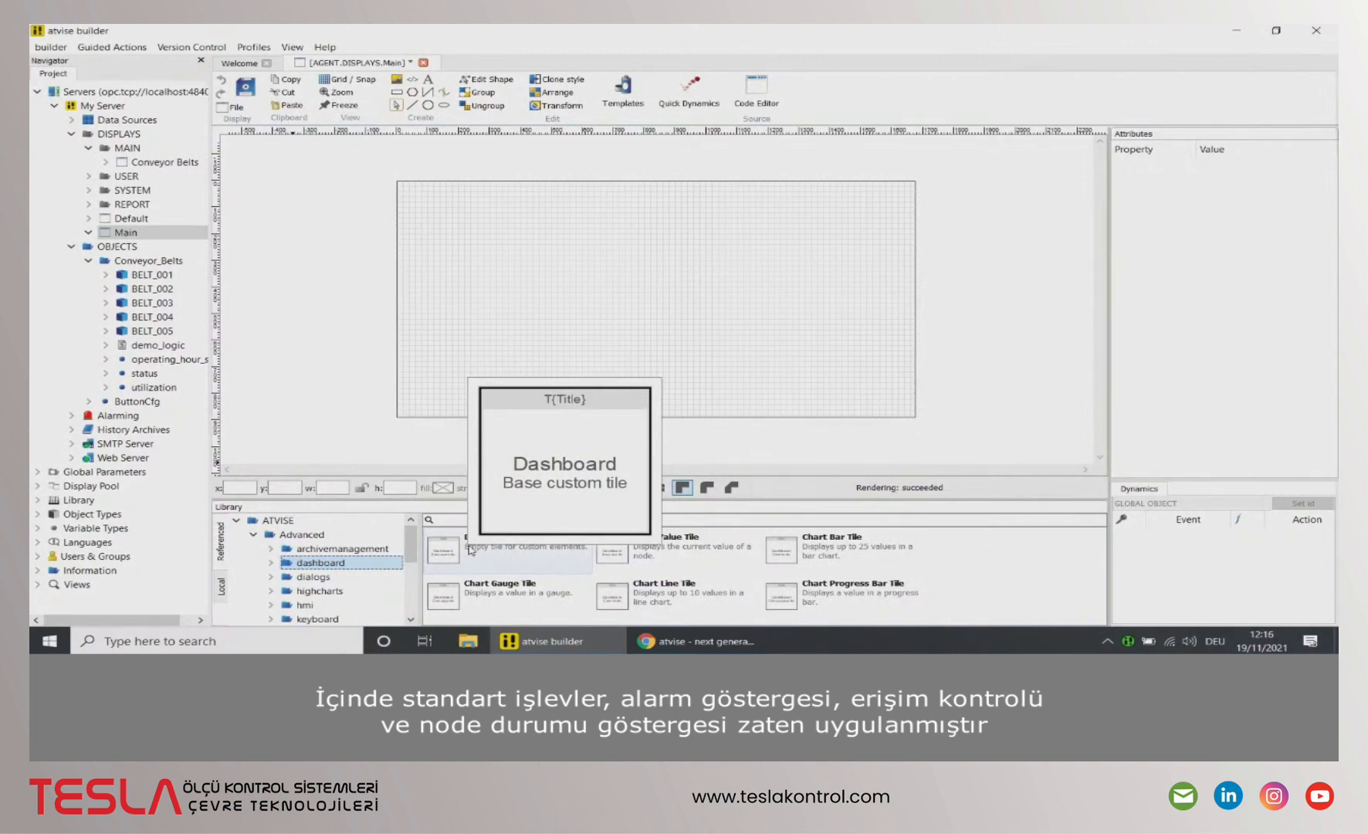
mouse_move(643, 553)
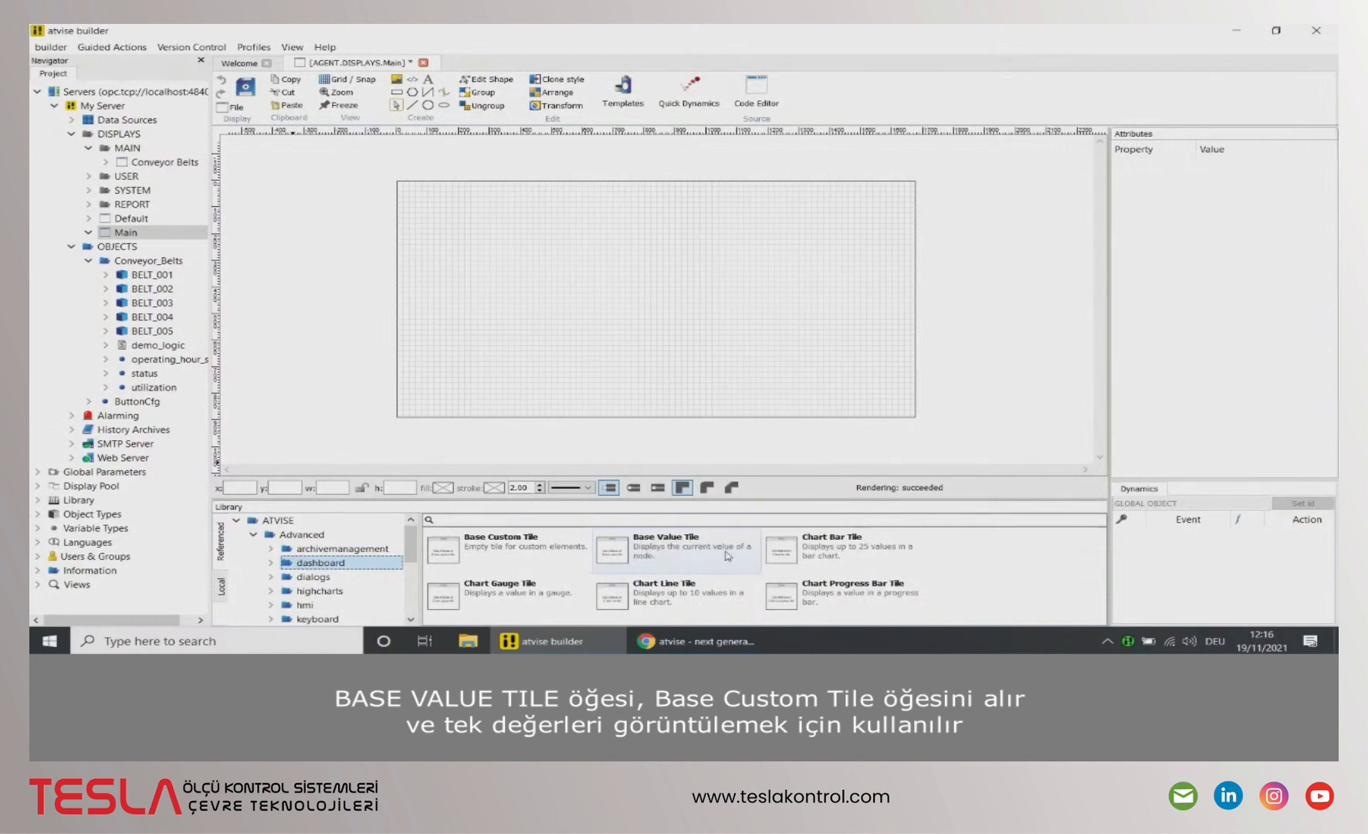
mouse_move(810, 559)
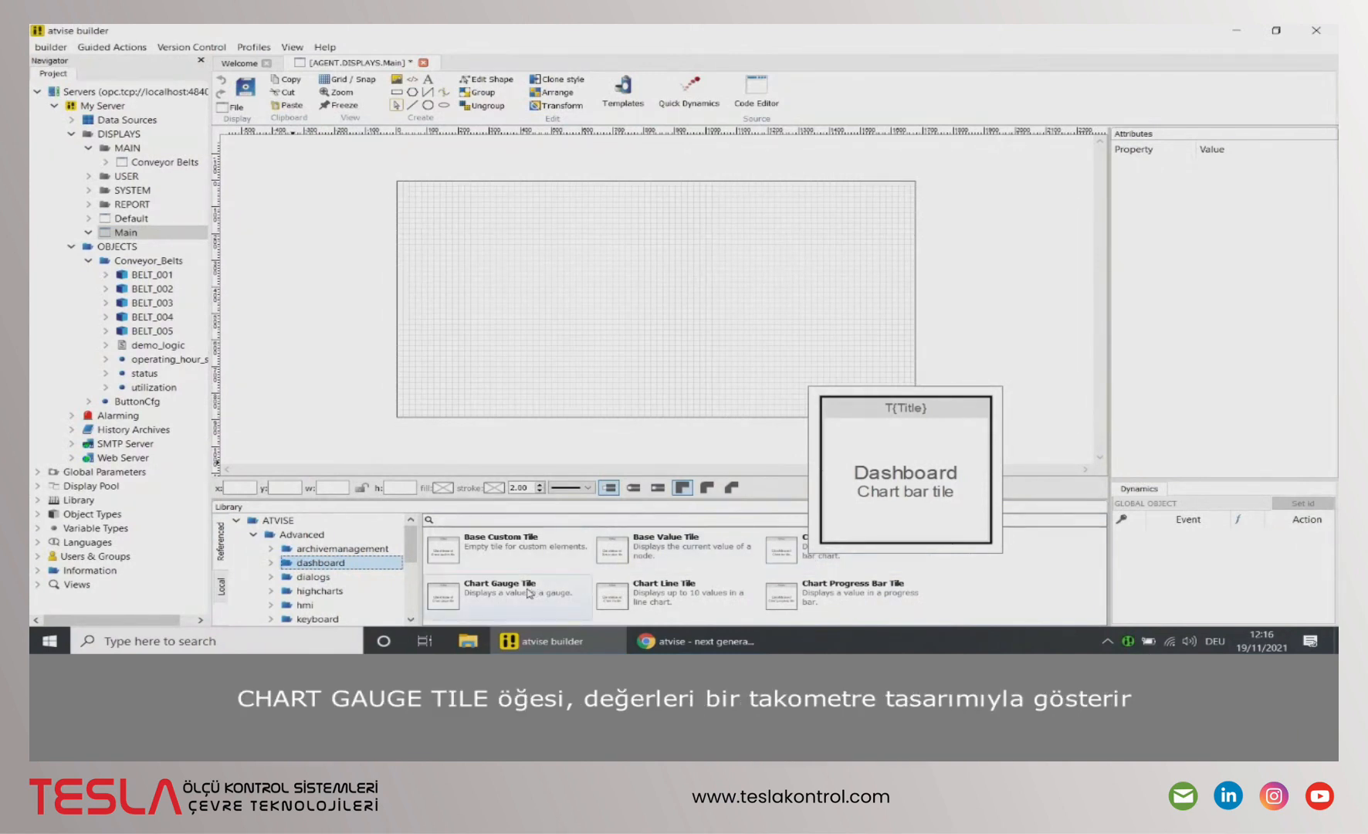
mouse_move(529, 593)
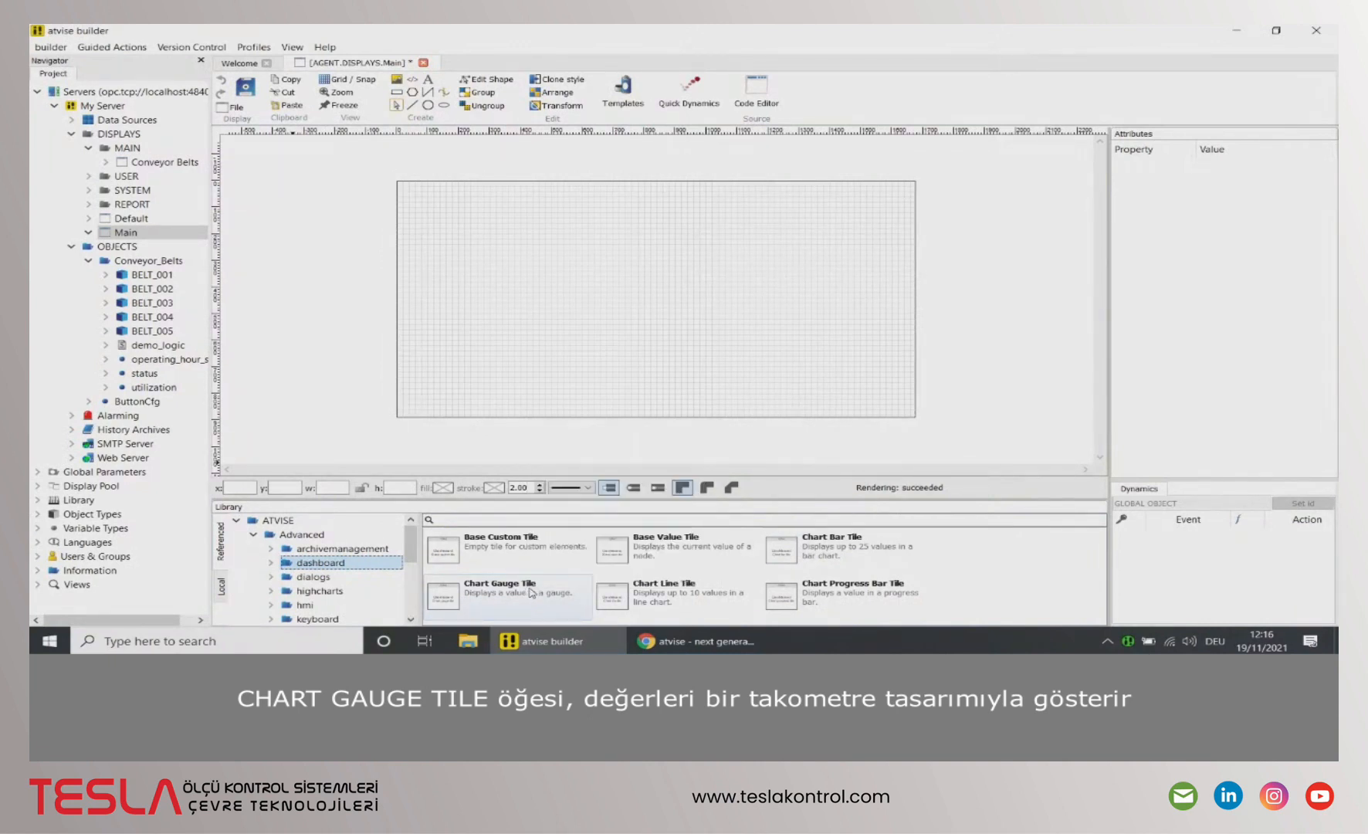
mouse_move(657, 595)
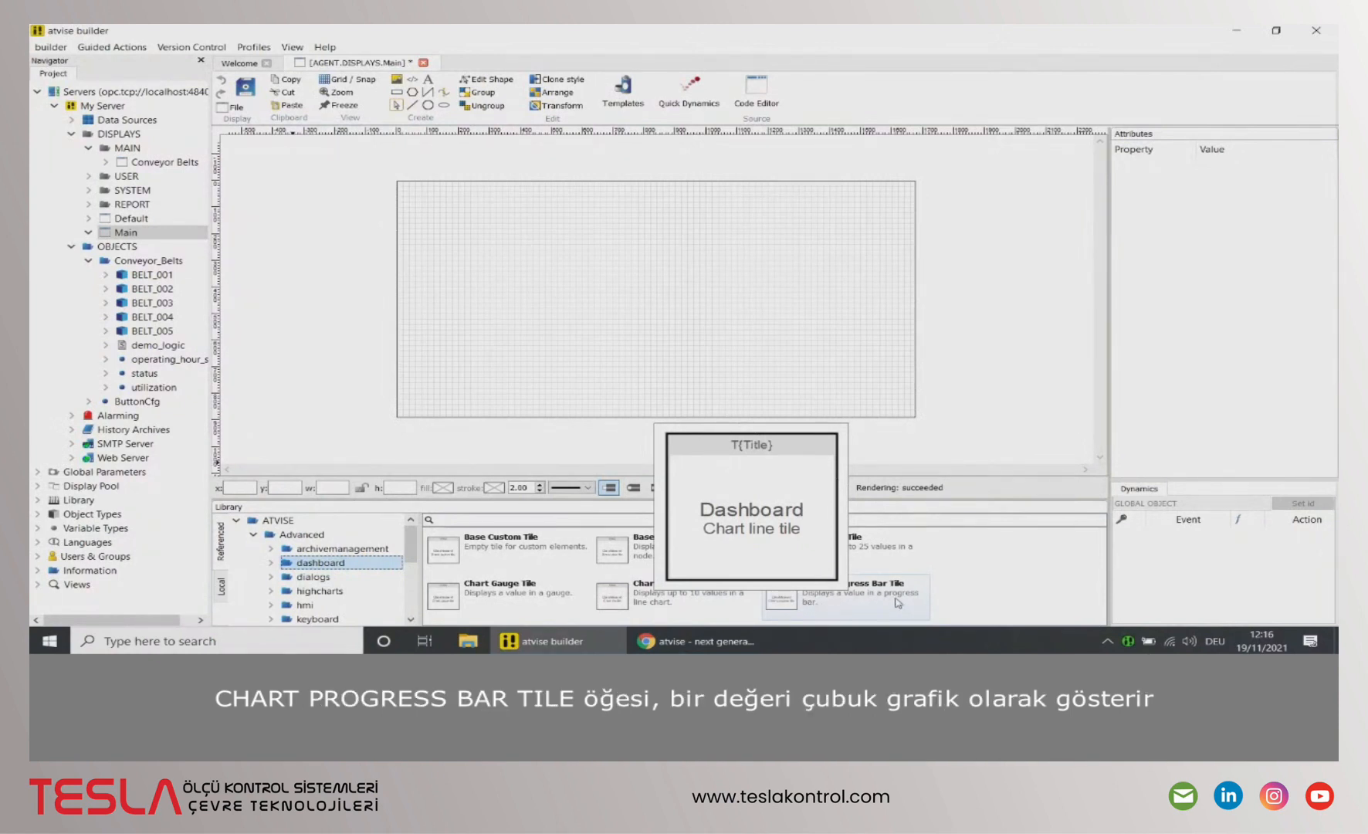
mouse_move(899, 602)
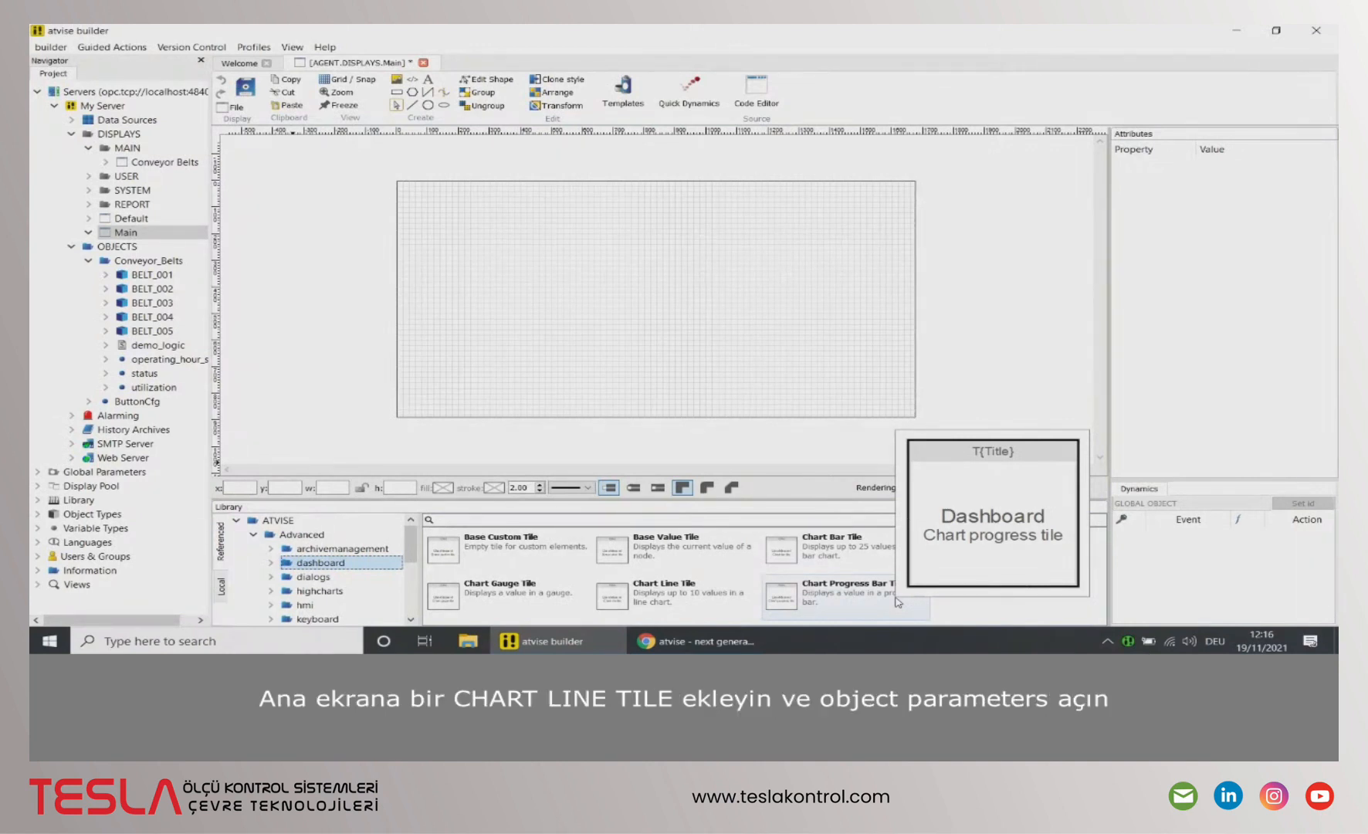
drag(672, 596, 728, 282)
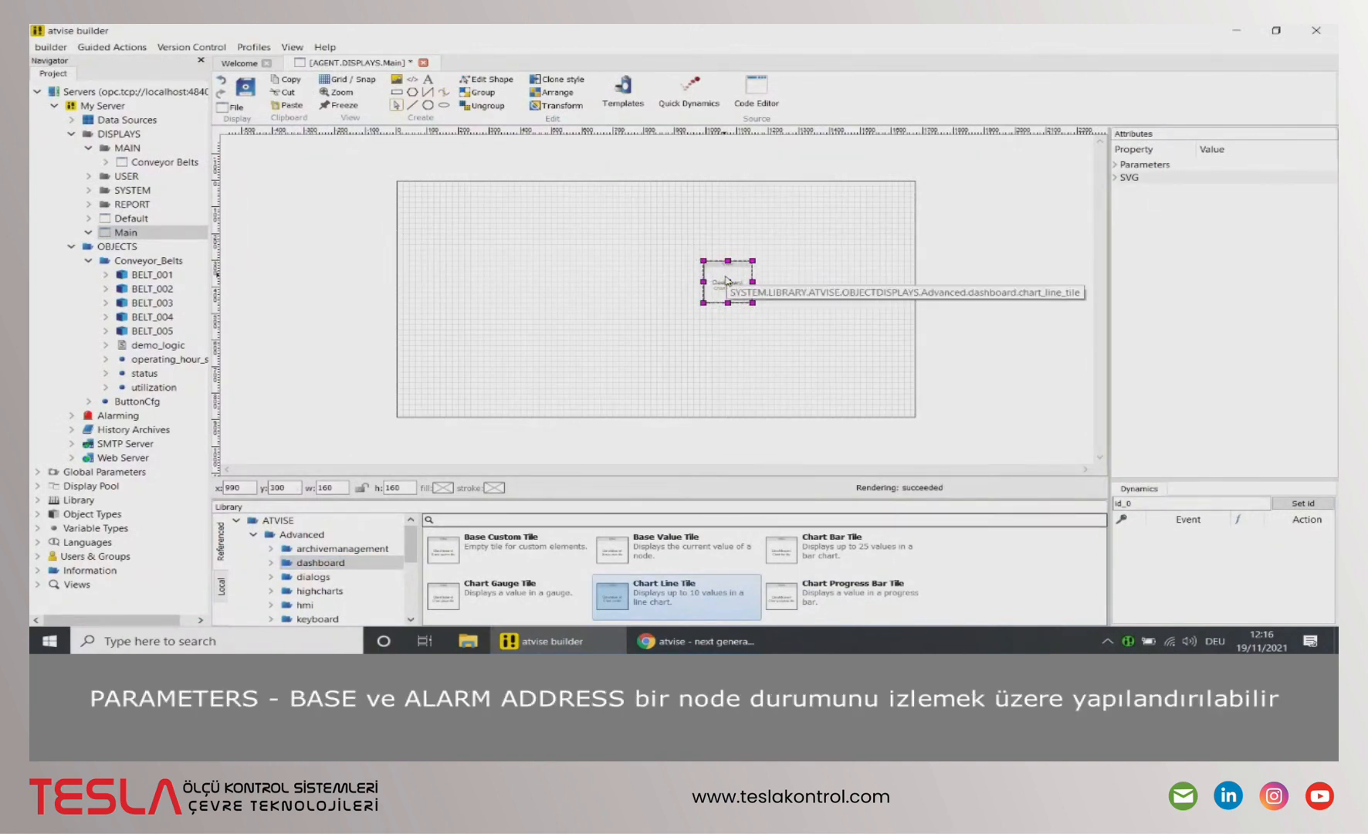
In the line chart tile's view settings, set the title to Speed and the unit to rpm
click(1116, 165)
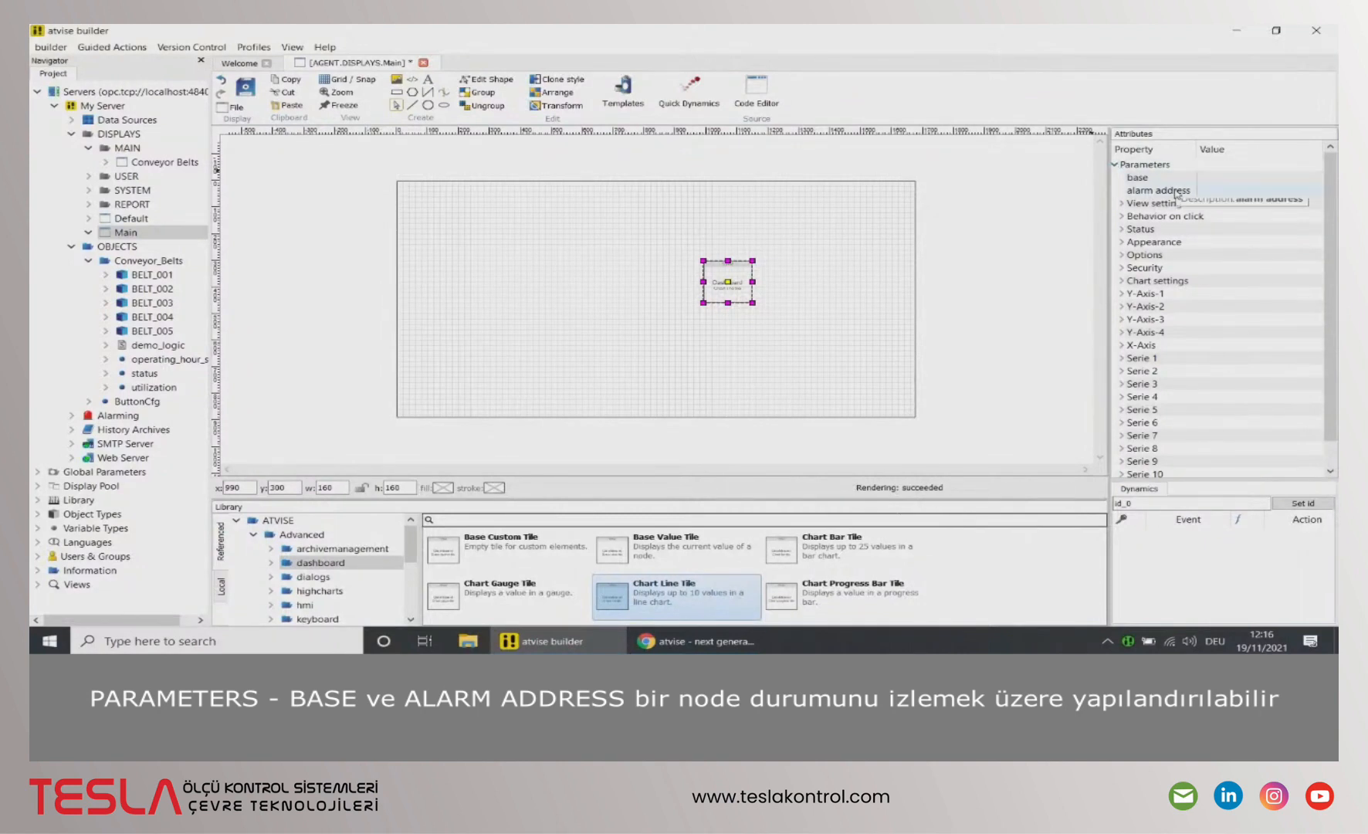
click(1124, 204)
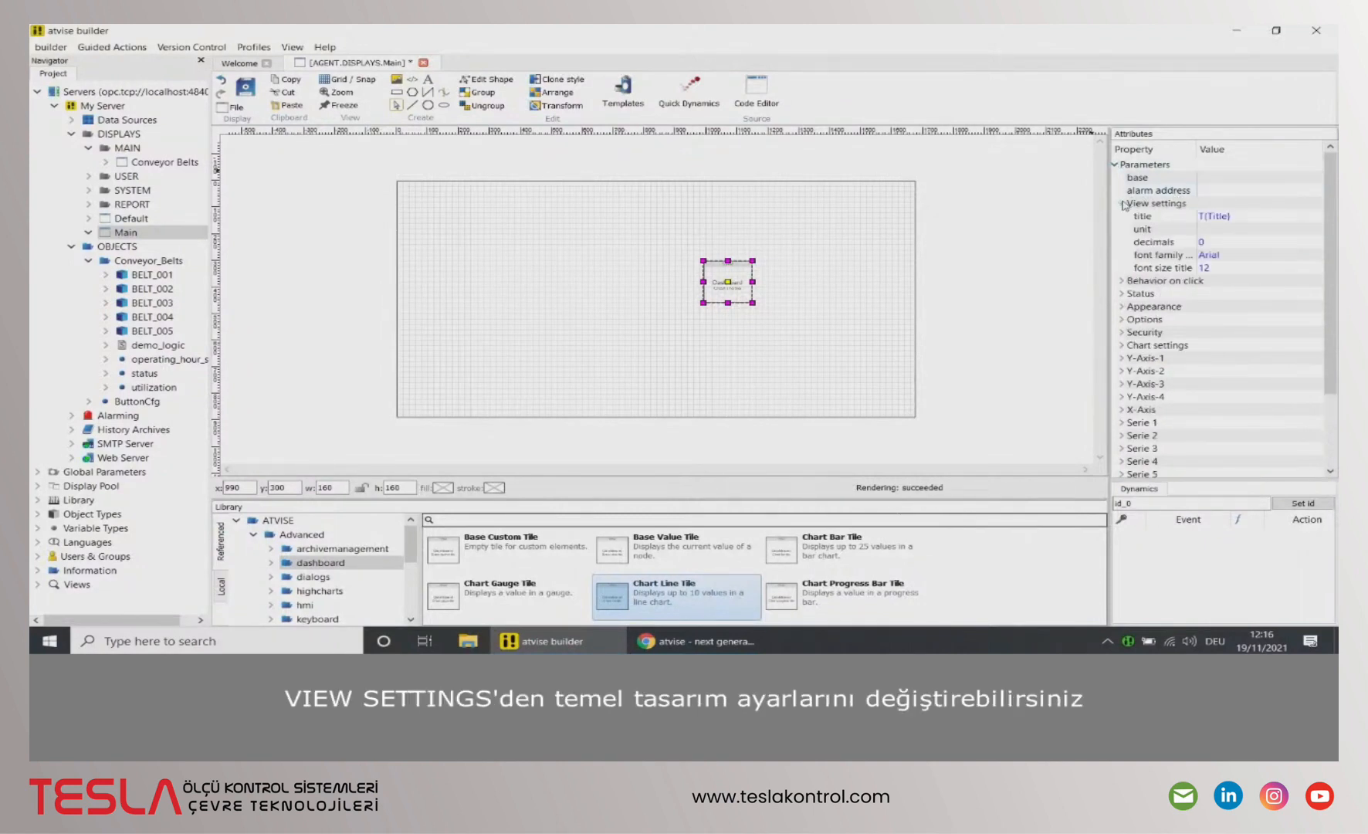
click(1221, 218)
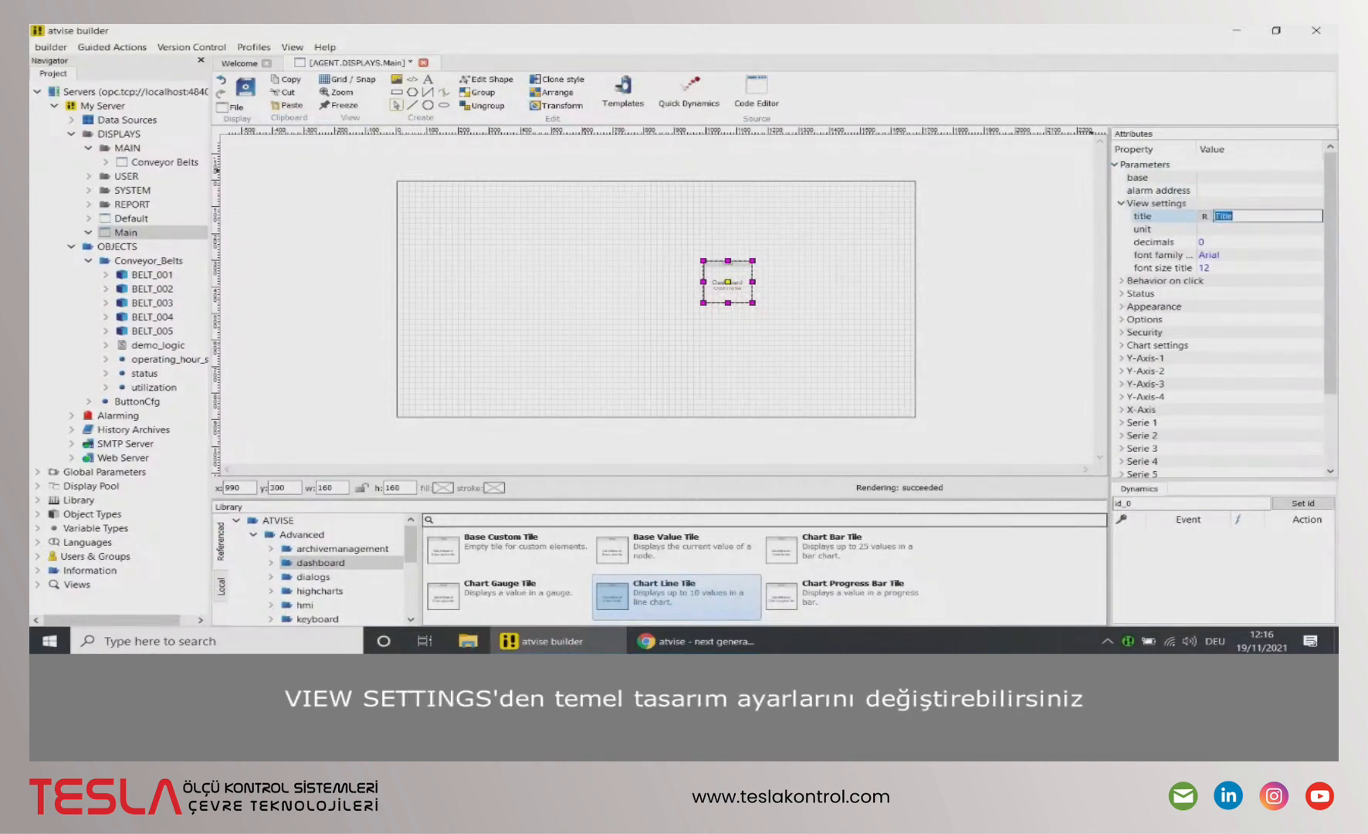
text(Speed)
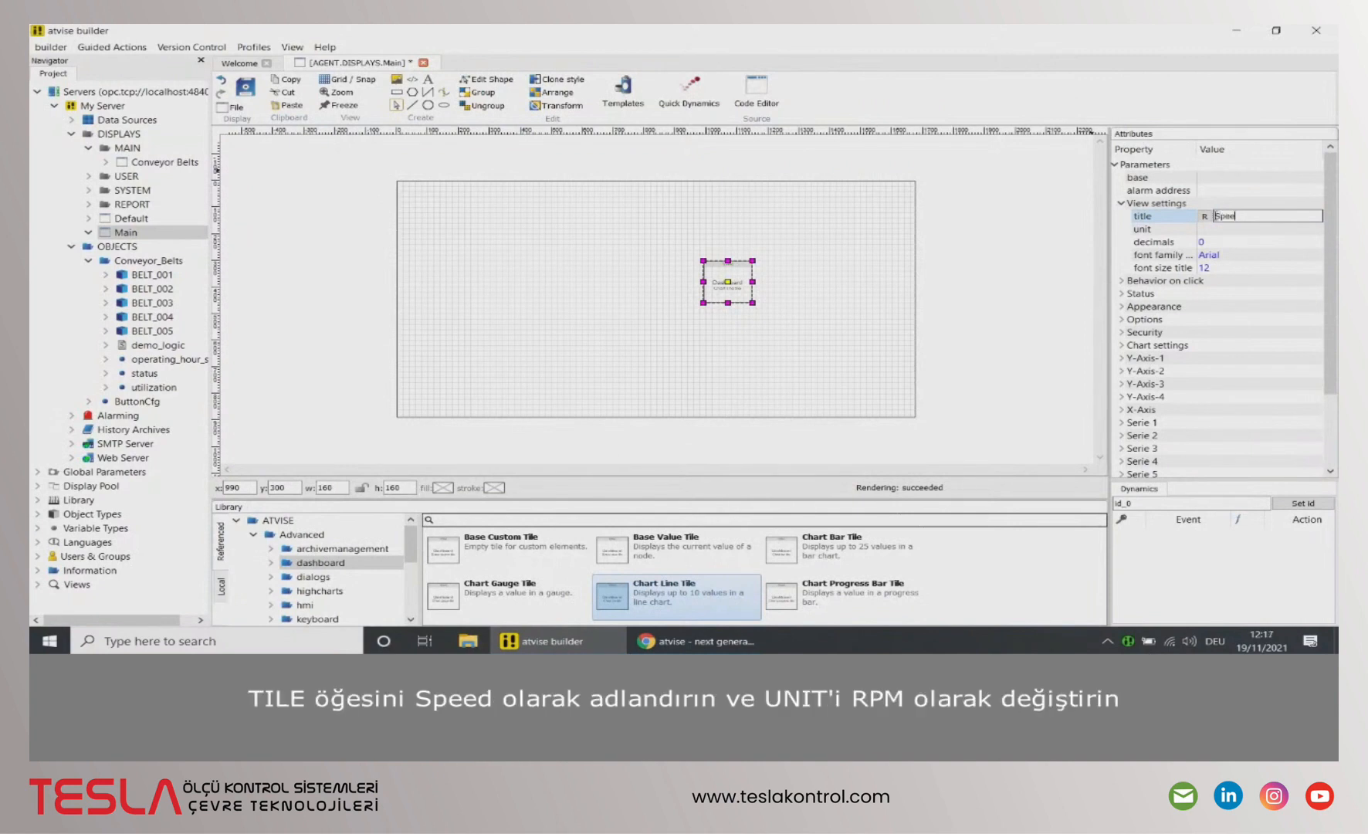
click(1211, 231)
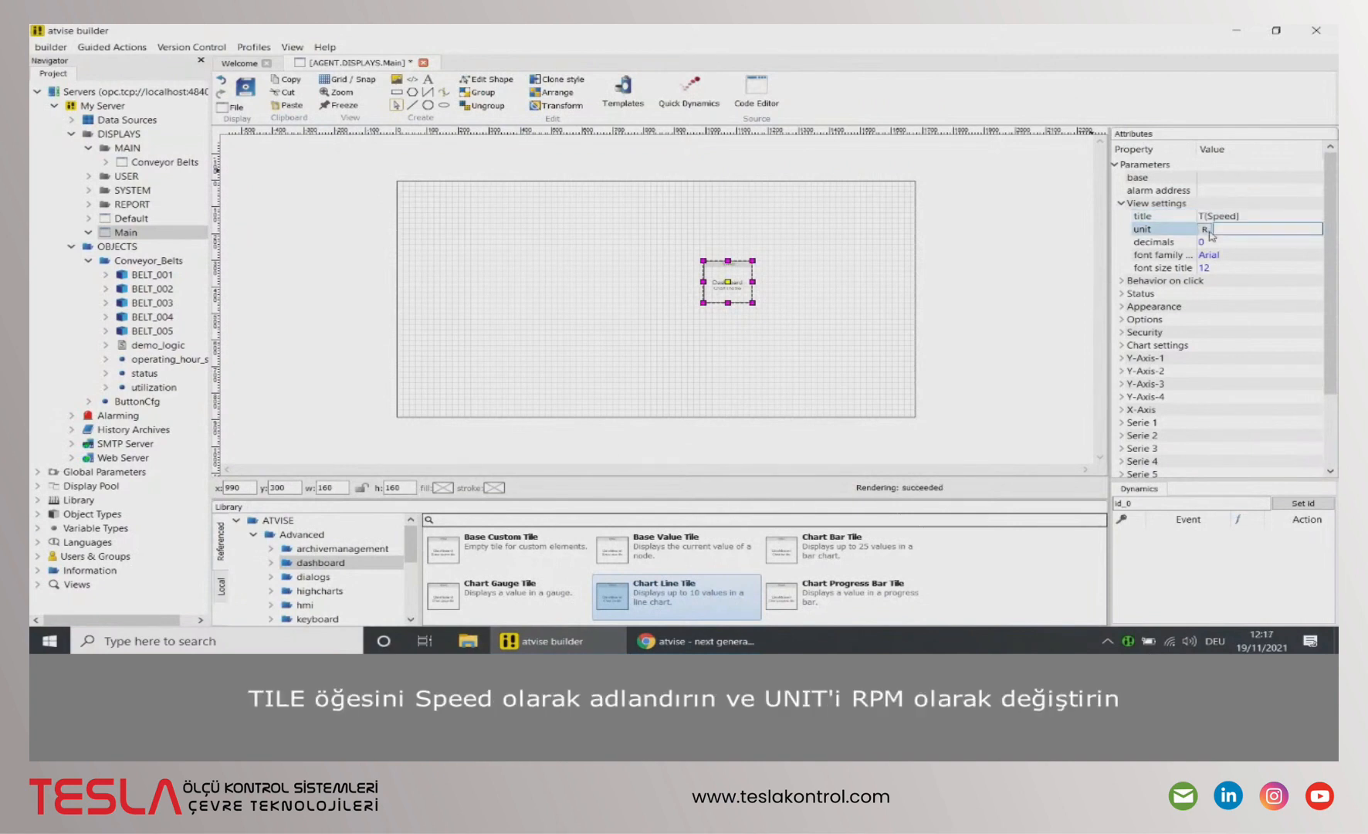
text(rpm)
key(Return)
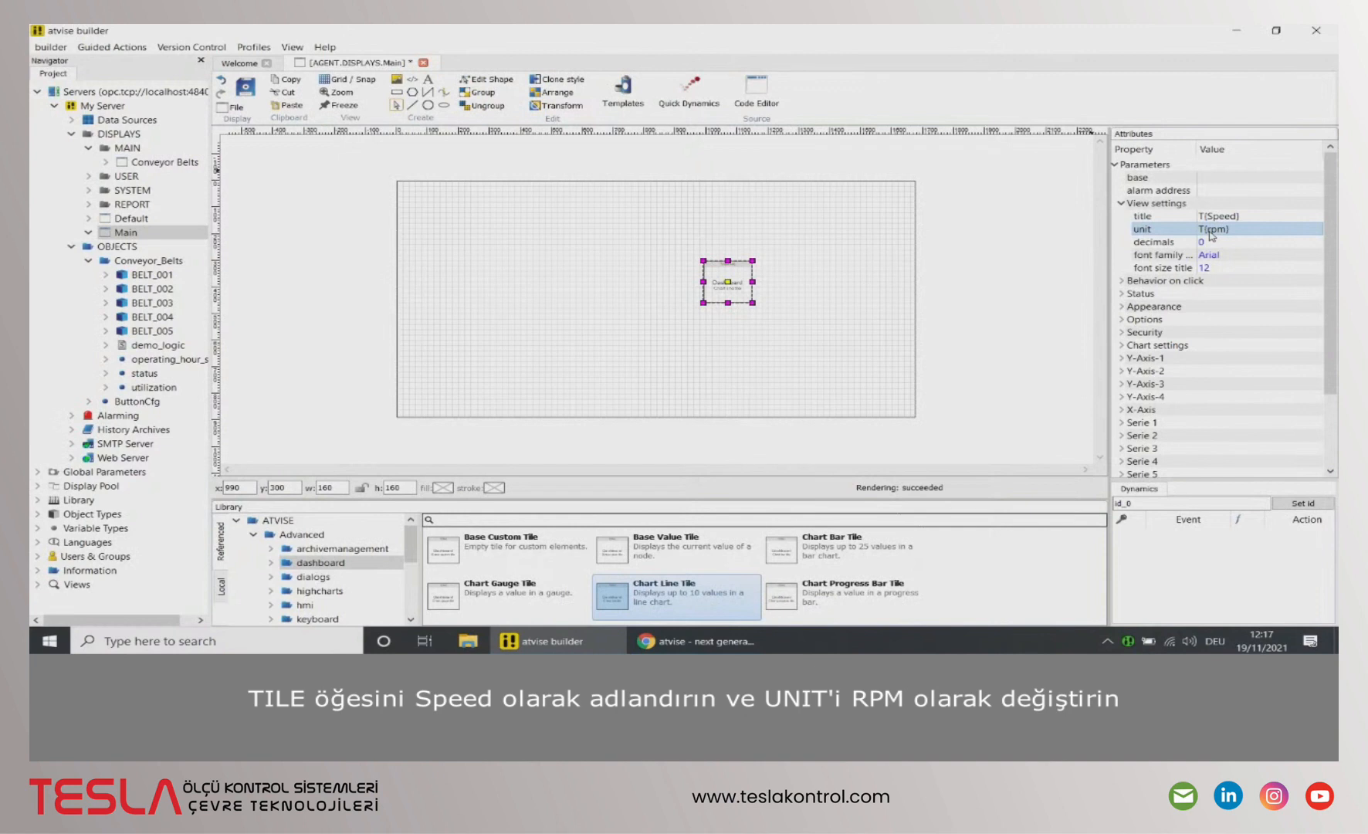
Set the tile's enable click event control option to false in its click behavior parameters
click(1121, 281)
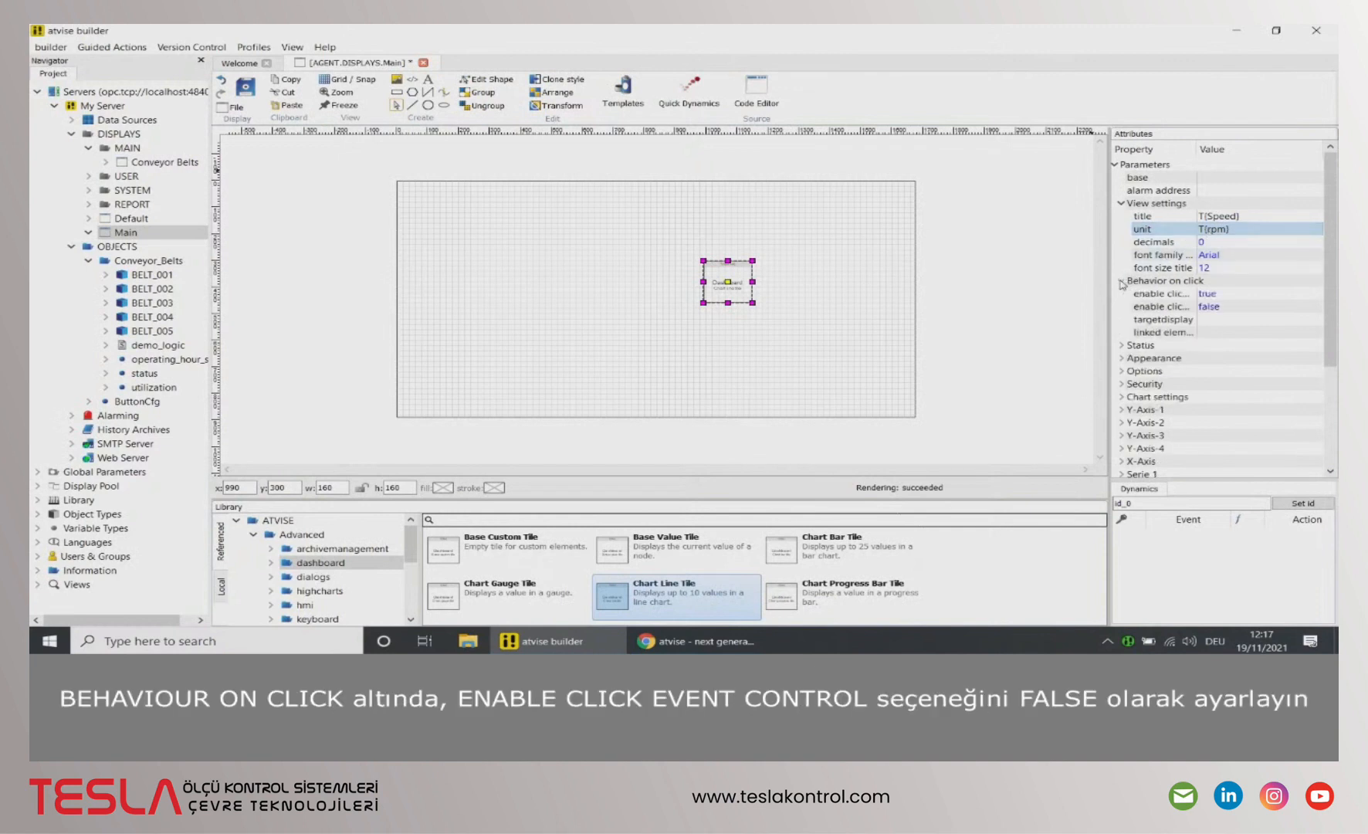
click(1220, 293)
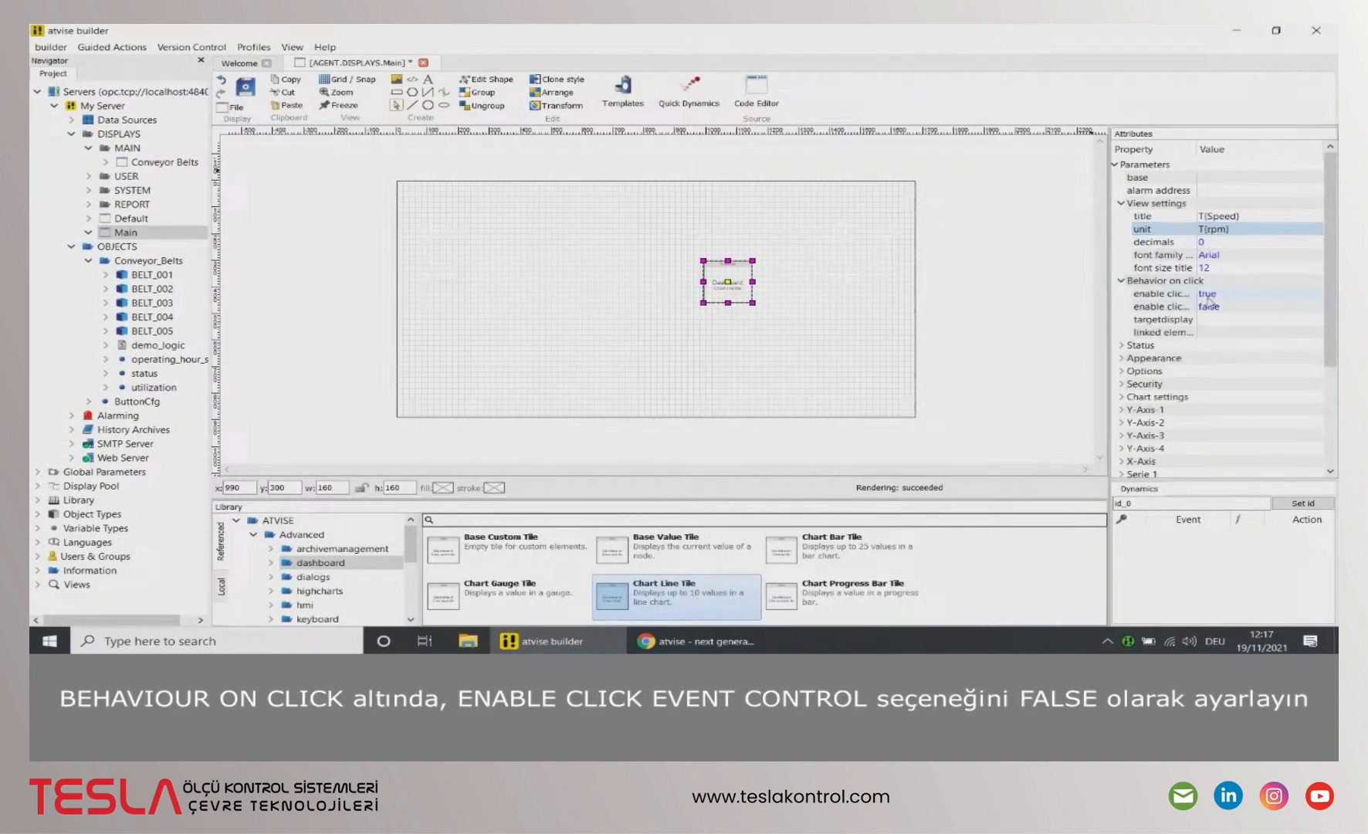
click(1220, 293)
click(1225, 323)
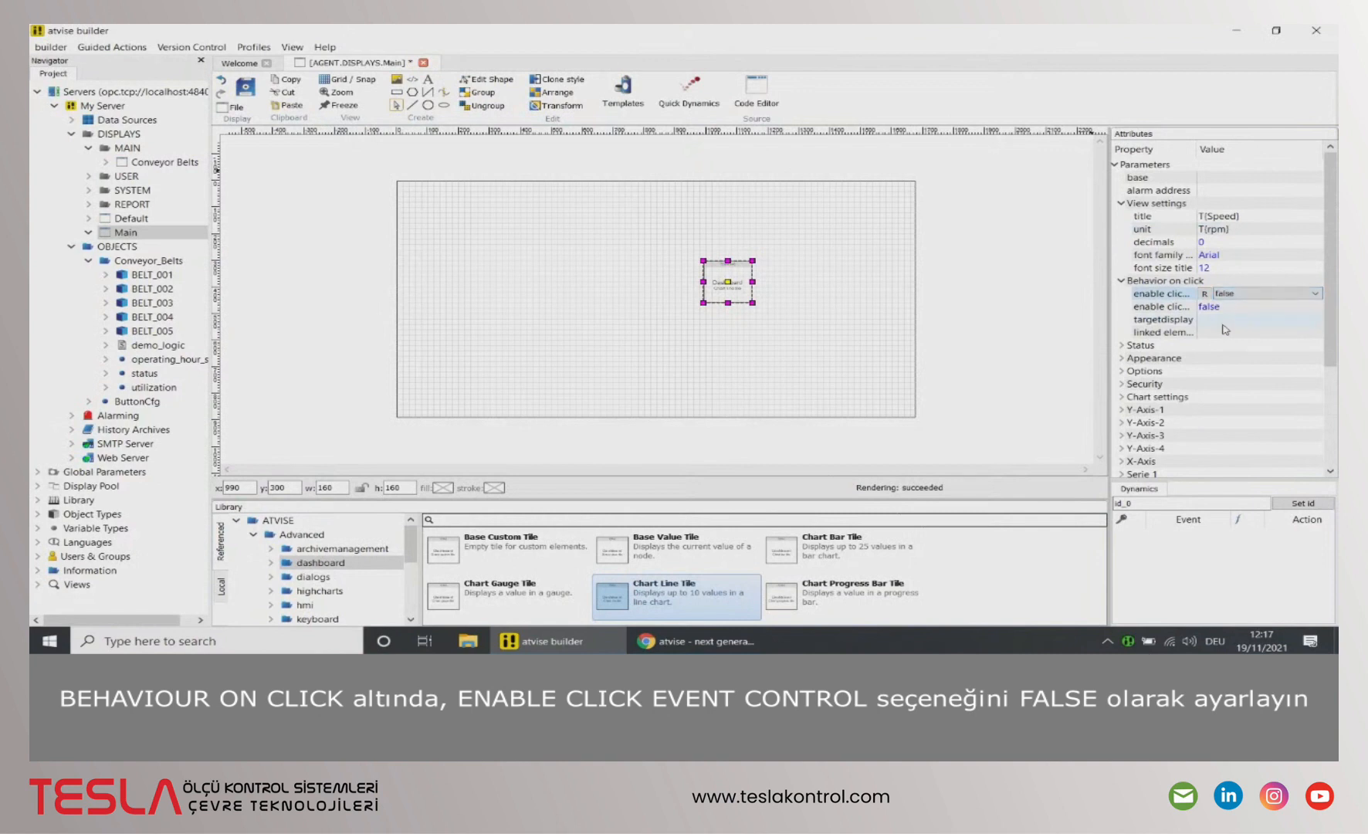
Disable status monitoring for the tile by setting its enable status option to No
click(1122, 345)
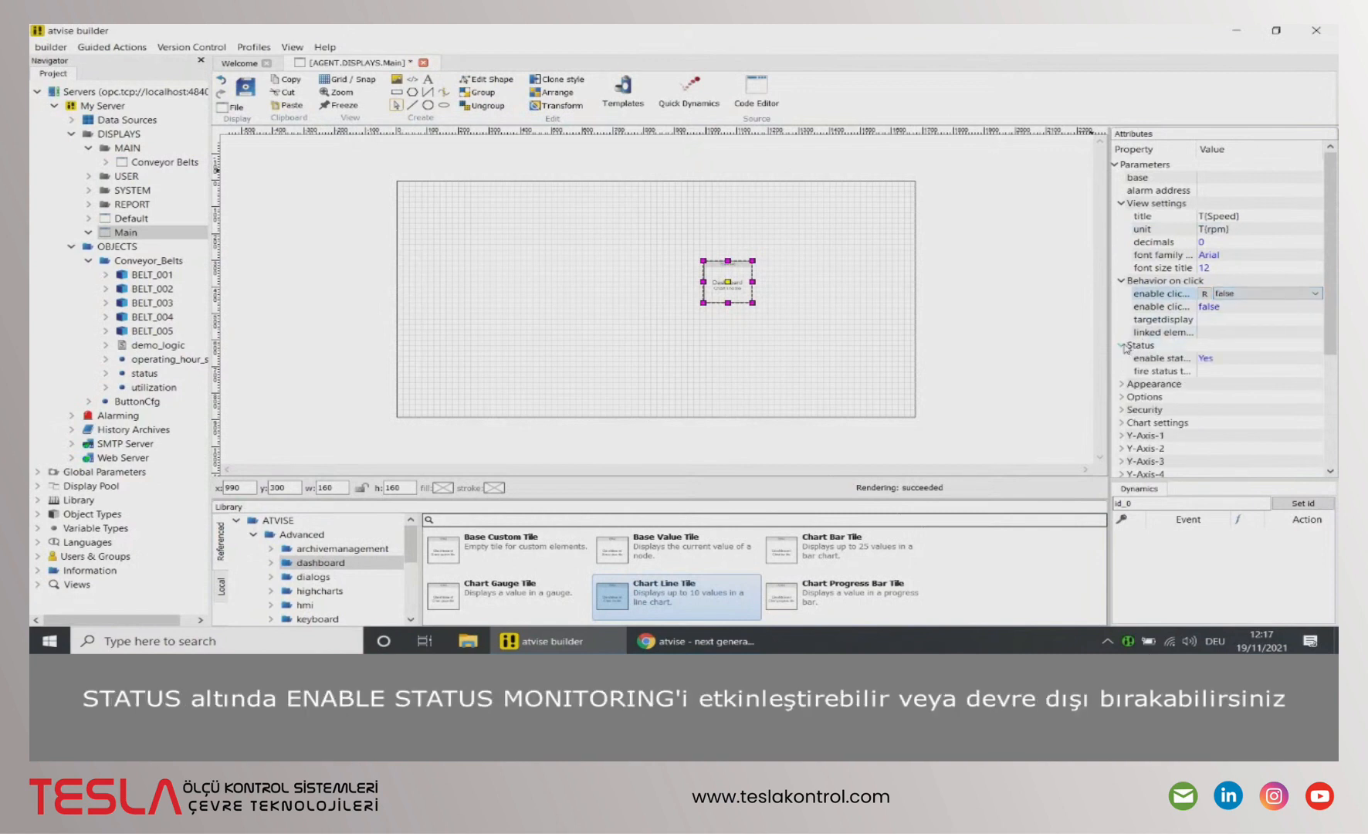
click(1222, 358)
click(1224, 359)
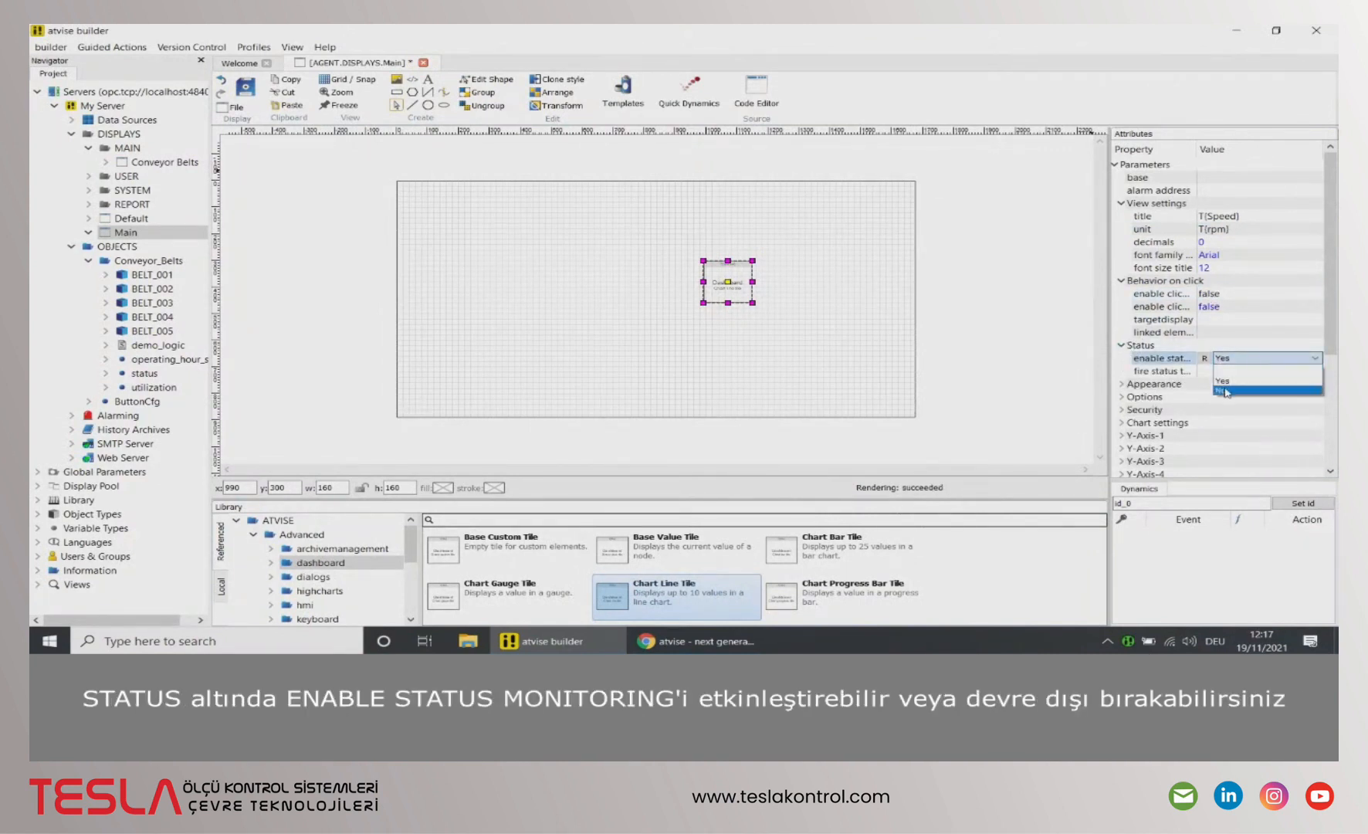
click(1225, 392)
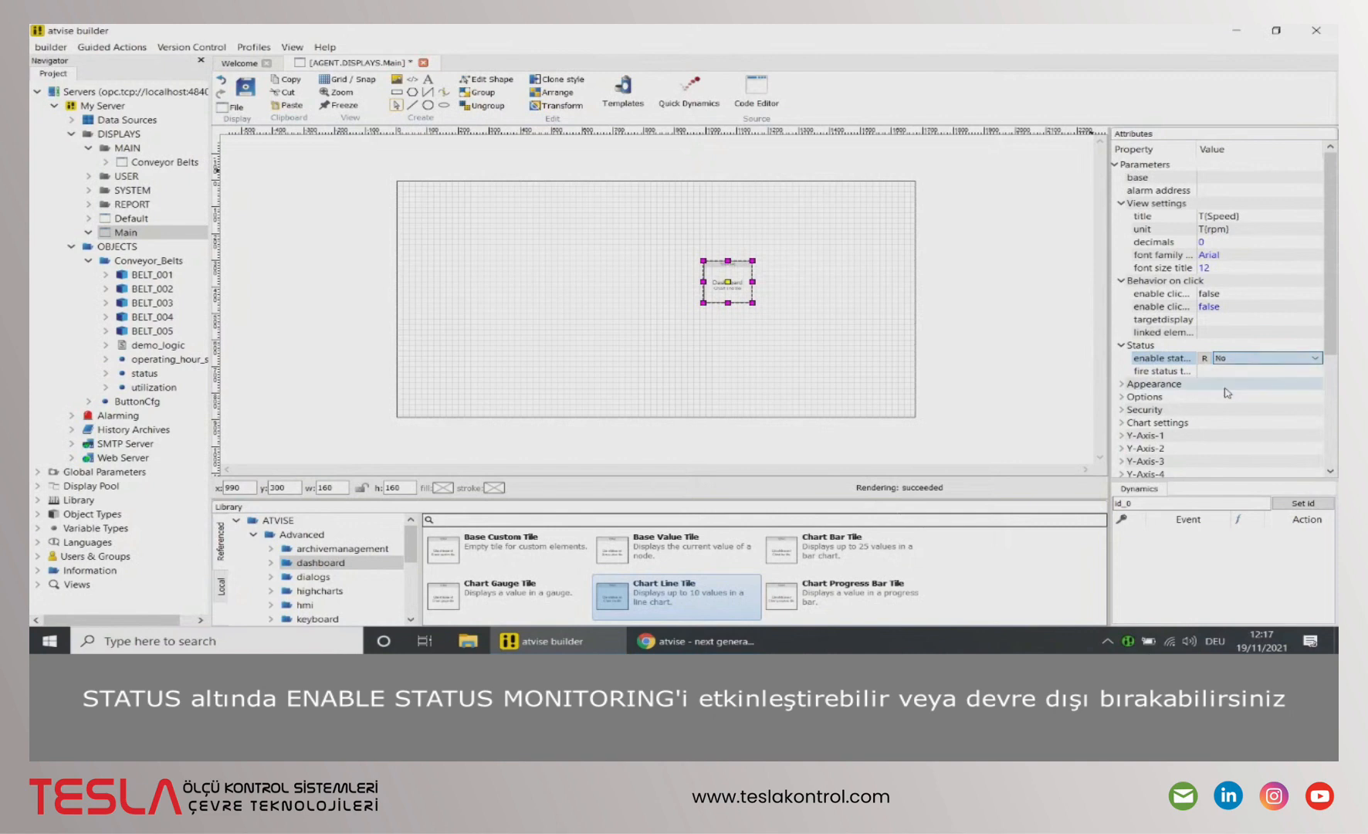
Set the minimum of the chart's Y-Axis-1 to 0 and its maximum to 15
click(1122, 384)
scroll(1124, 378, down, 3)
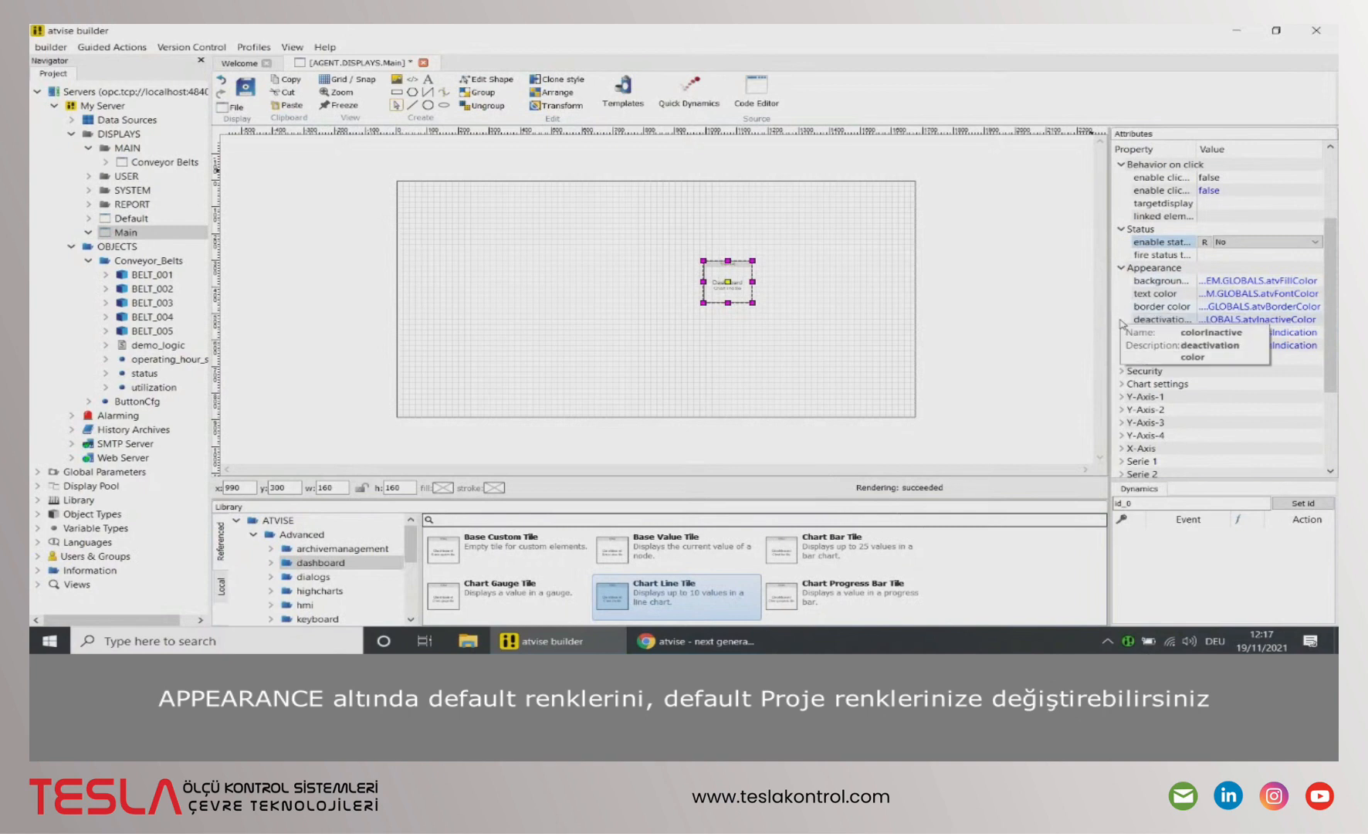
click(1124, 385)
scroll(1125, 388, down, 2)
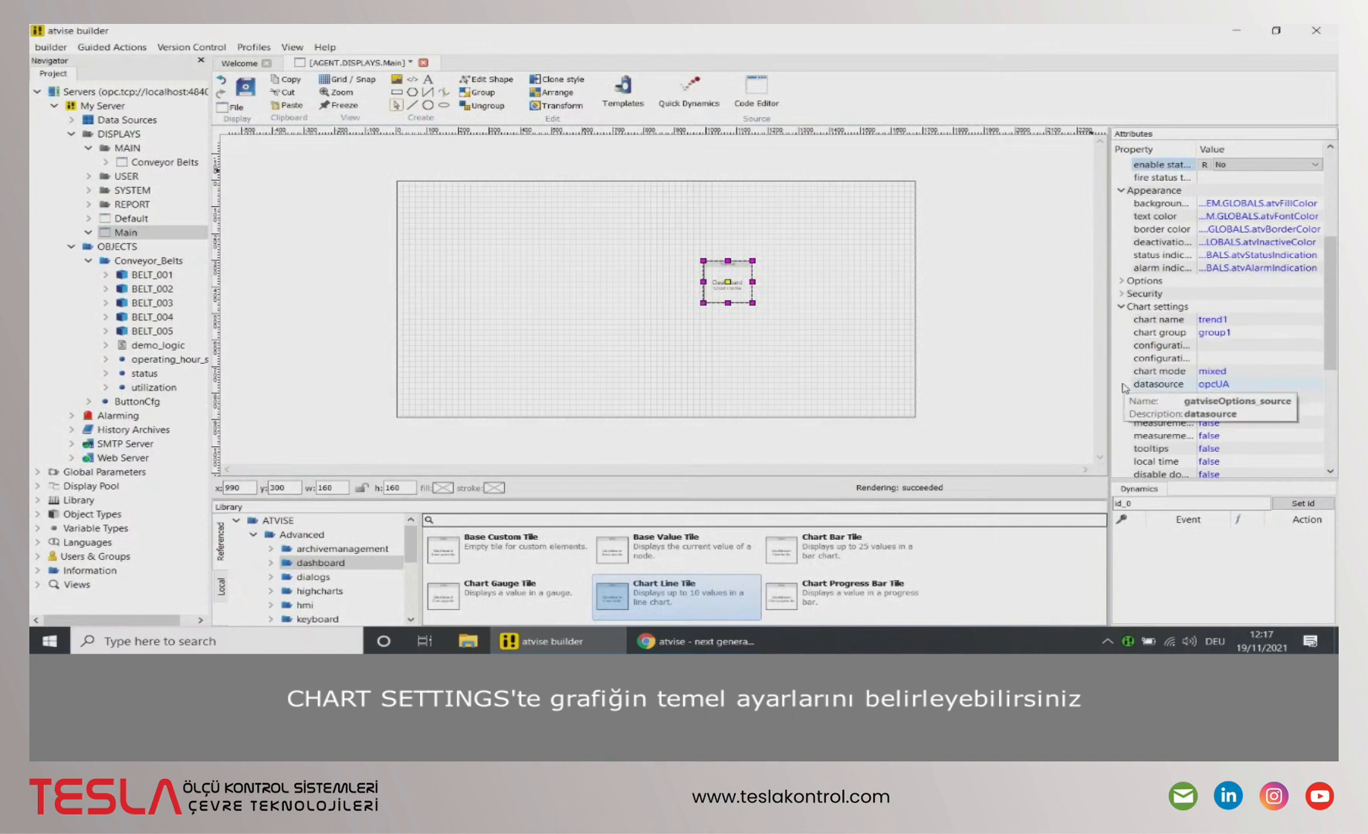
scroll(1125, 388, down, 3)
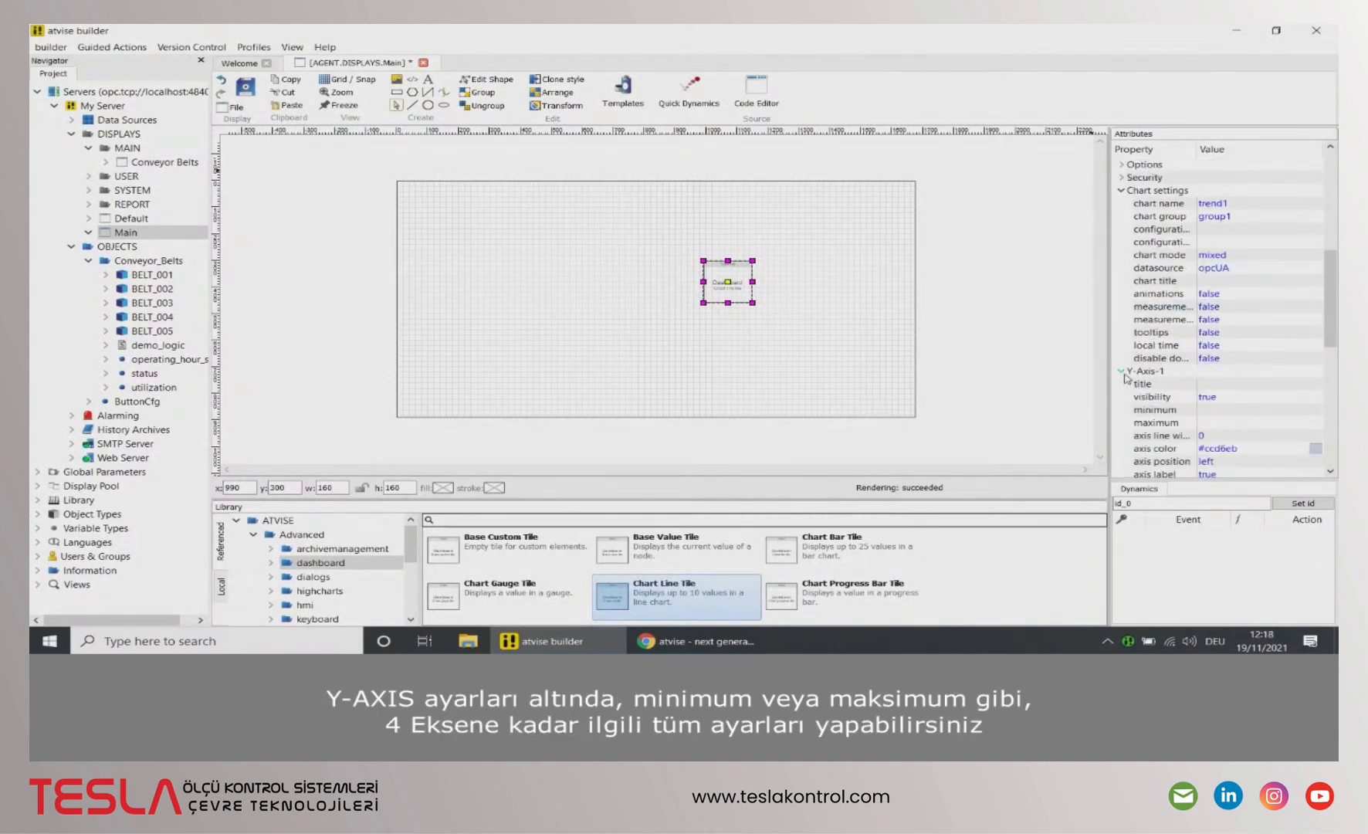
scroll(1128, 378, down, 1)
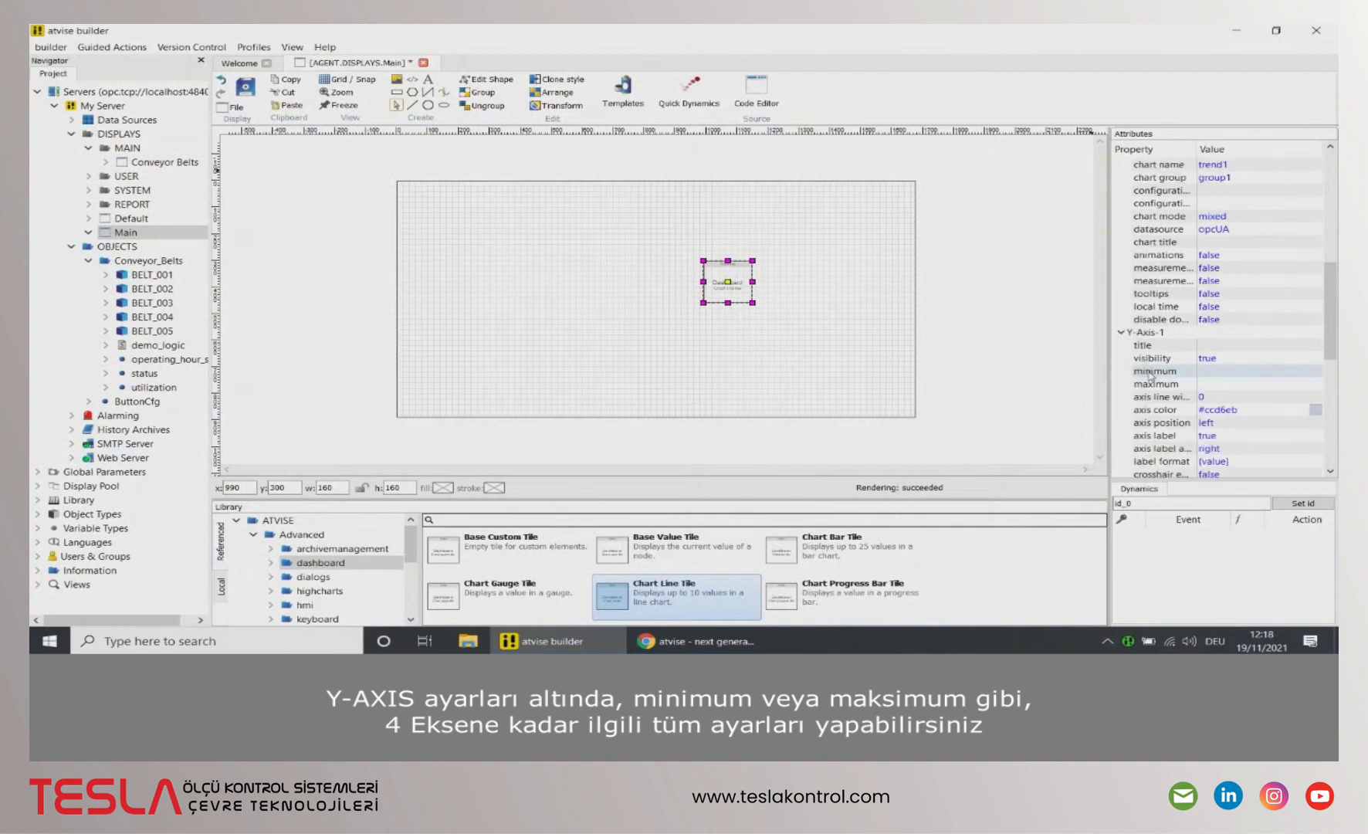
click(1202, 374)
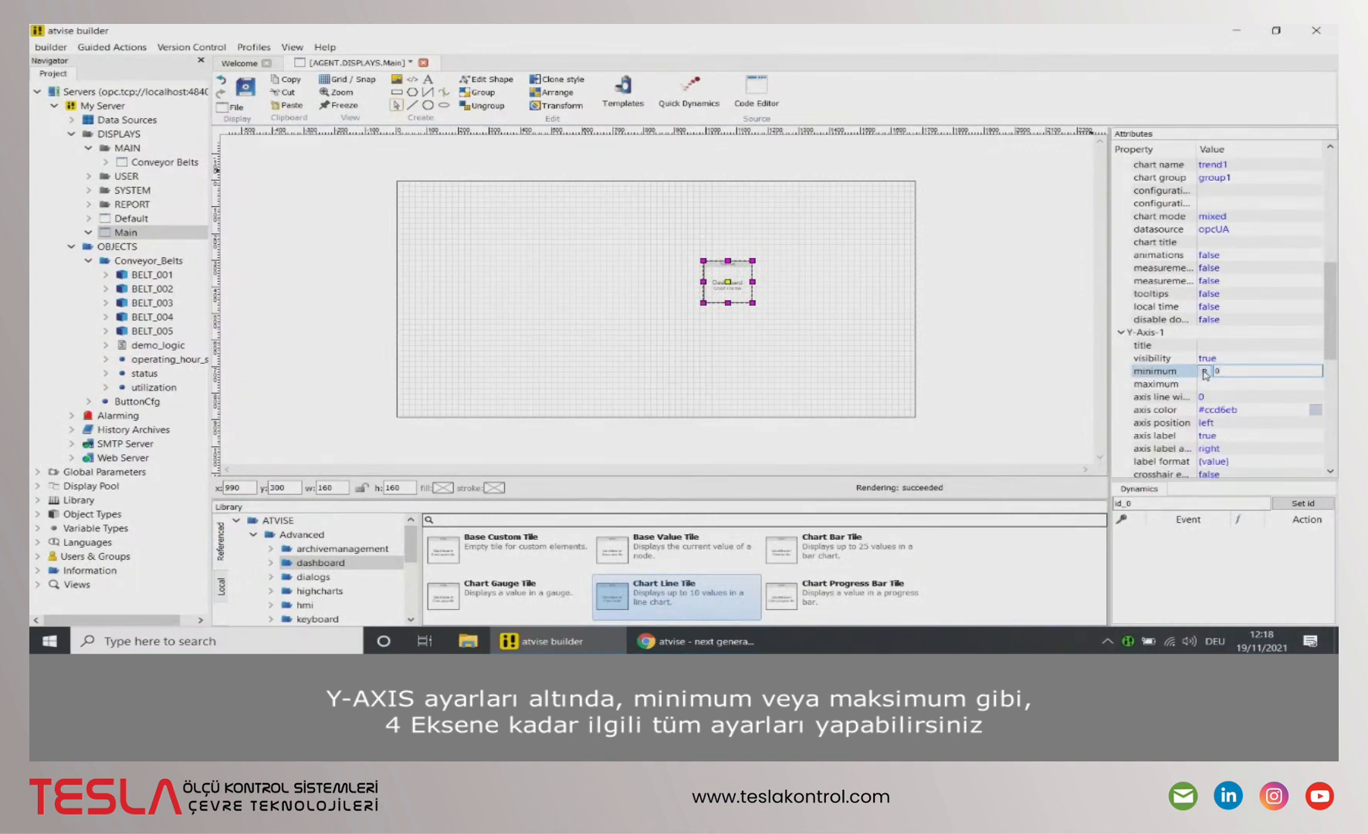
click(1211, 384)
text(15)
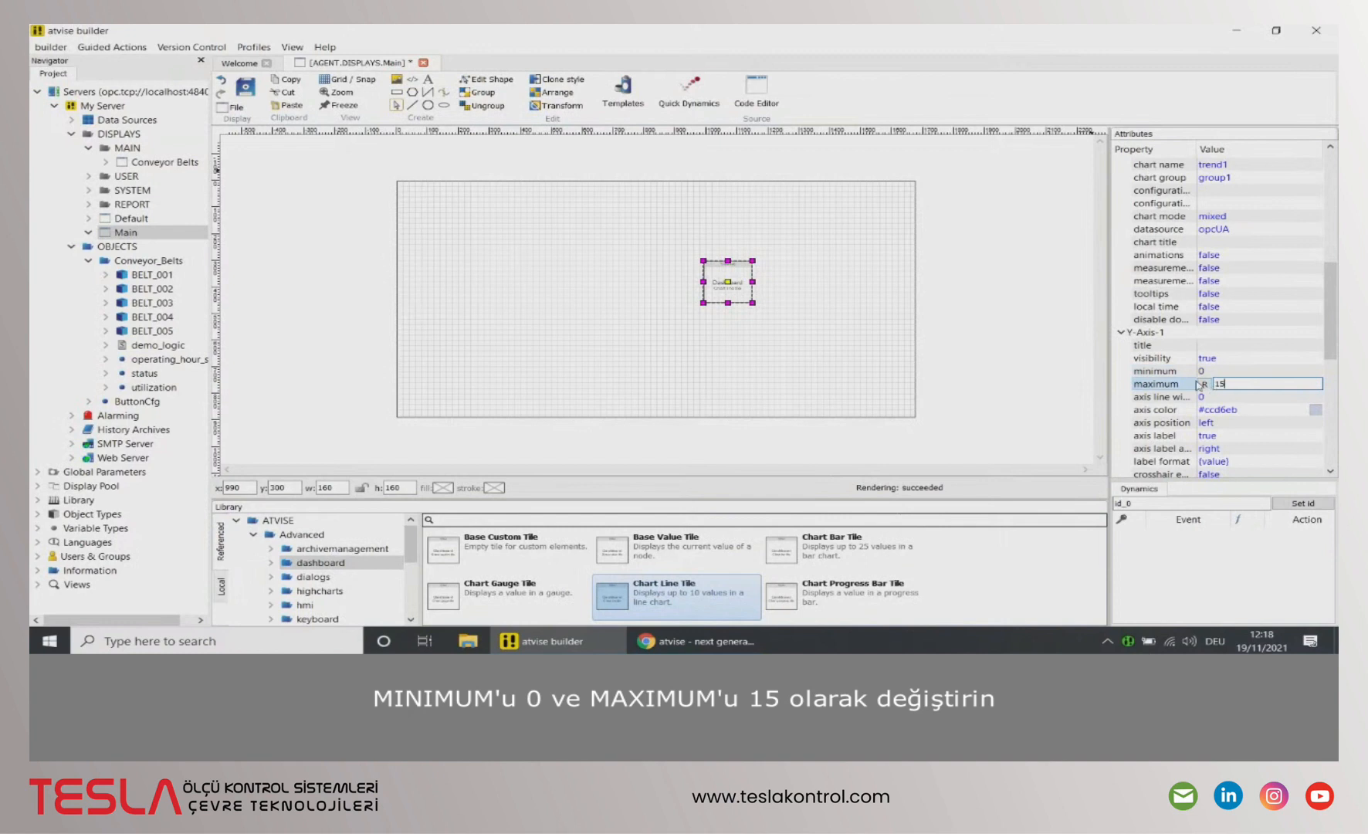
key(Return)
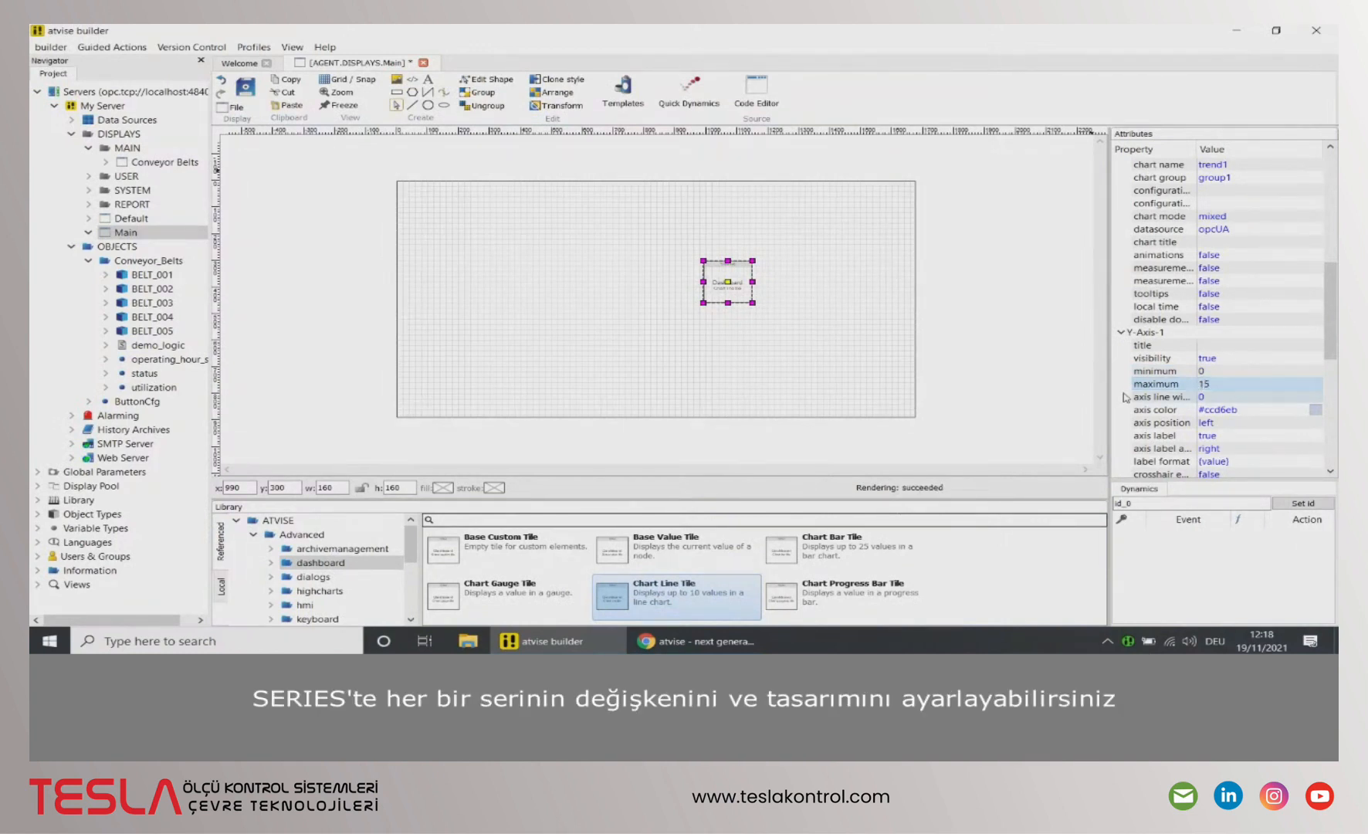
Set the address of the line chart's Serie 1 to the speed node of BELT_001 under Conveyor_Belts
scroll(1124, 362, down, 5)
scroll(1124, 362, down, 3)
click(1123, 358)
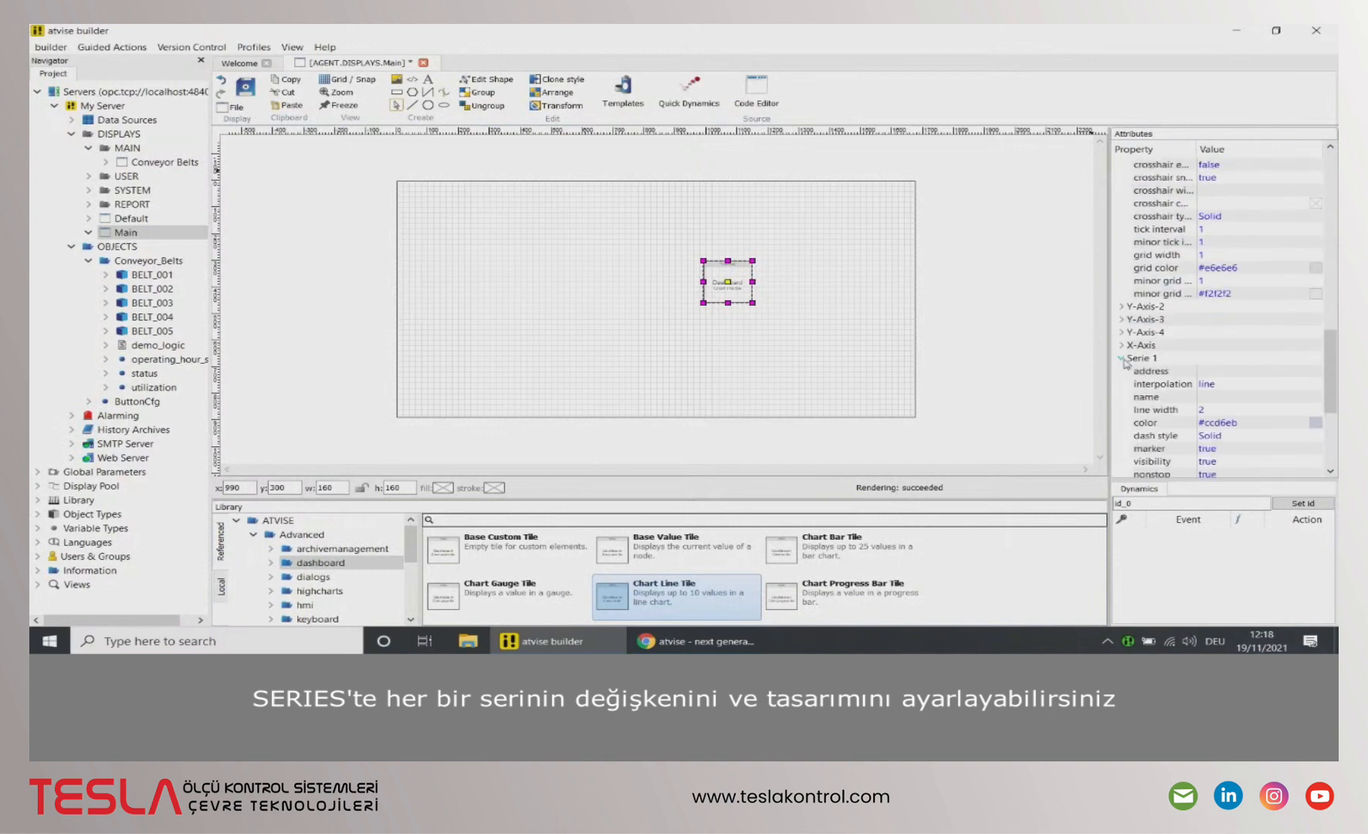
click(1204, 373)
click(1205, 372)
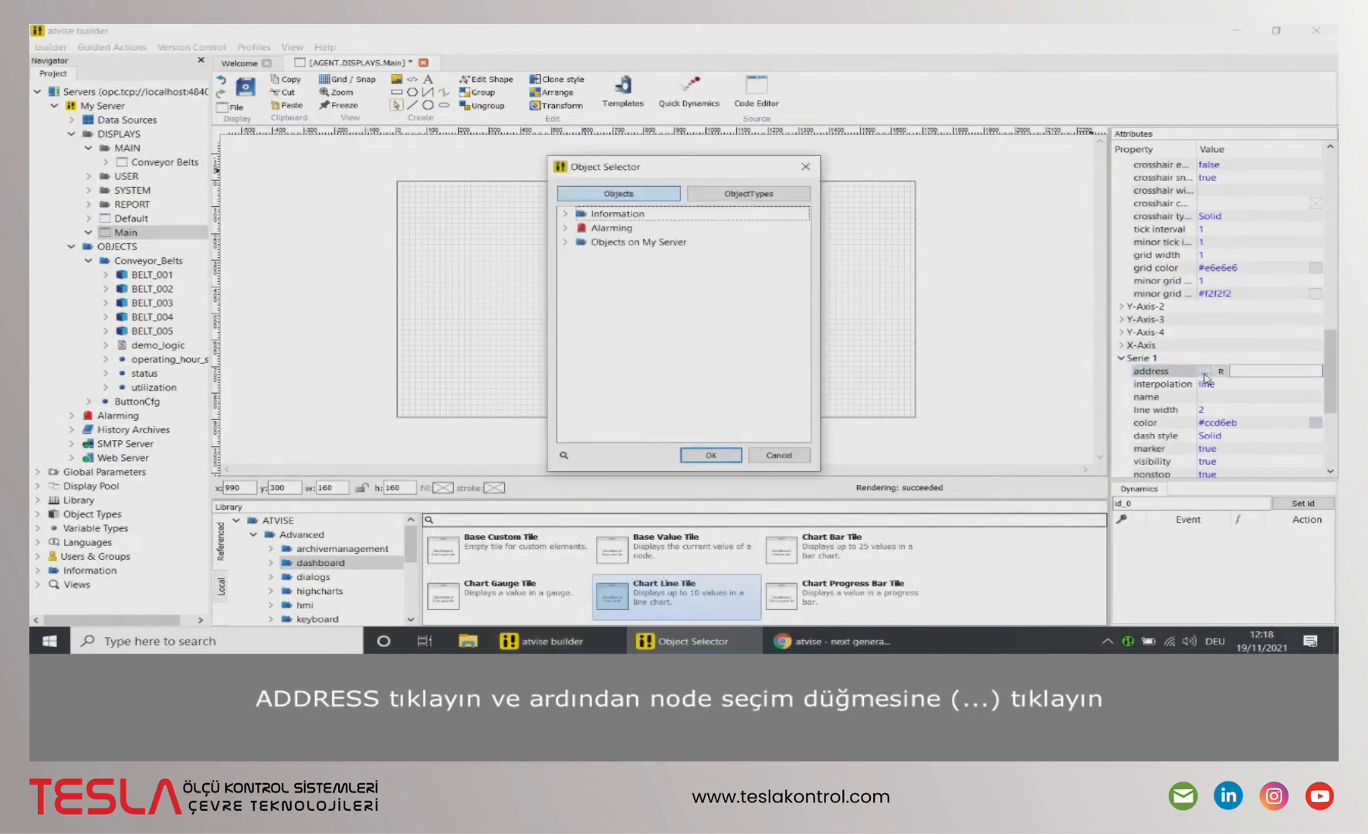
click(566, 242)
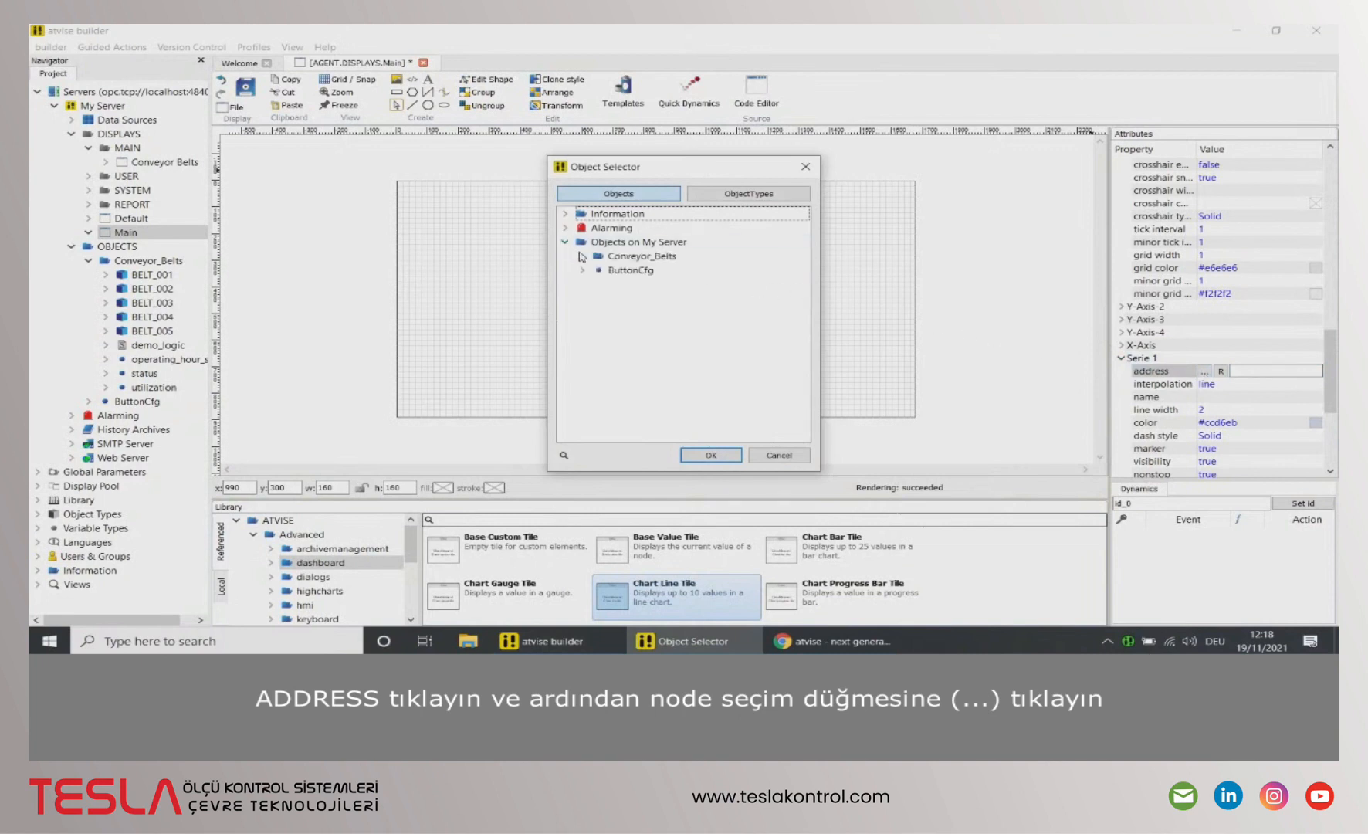
click(582, 255)
click(599, 270)
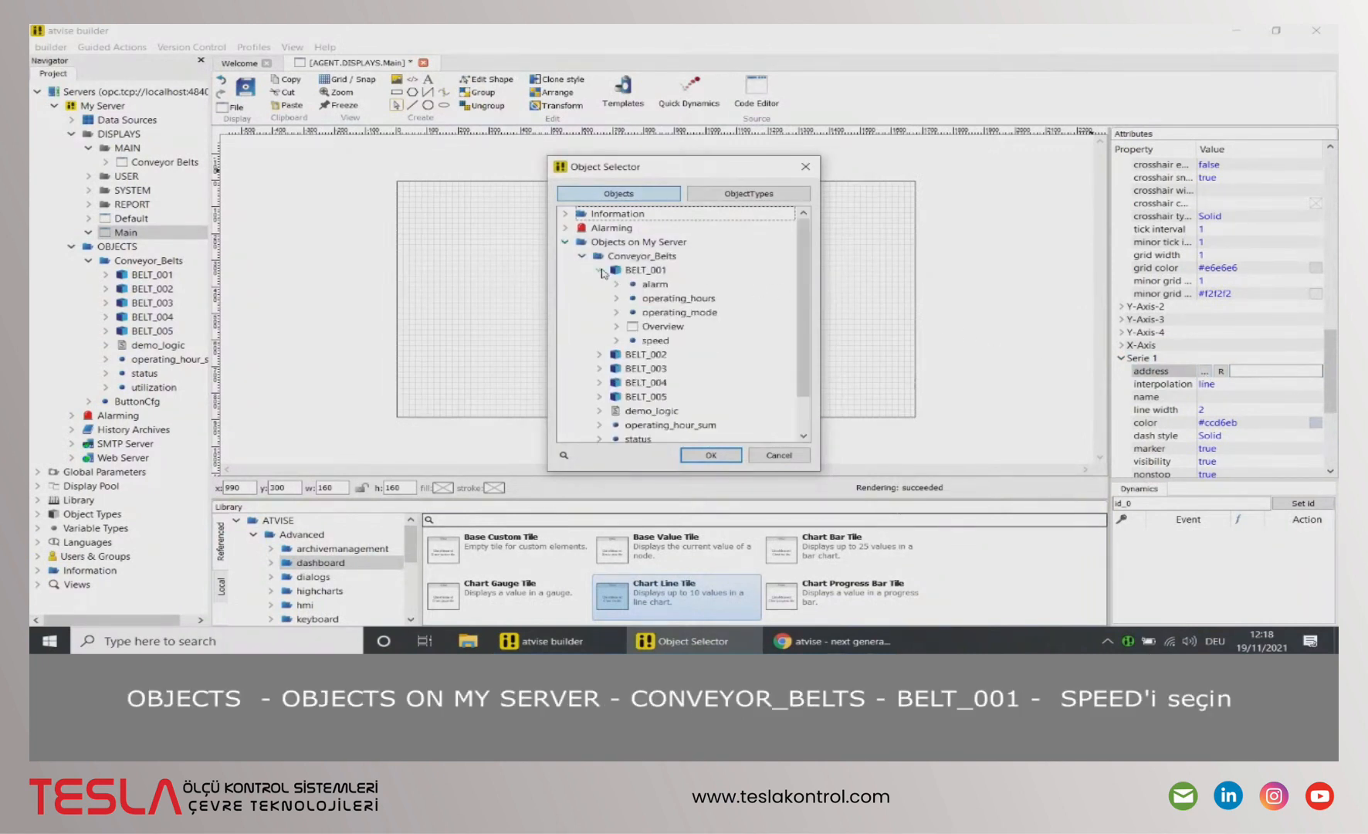
click(655, 341)
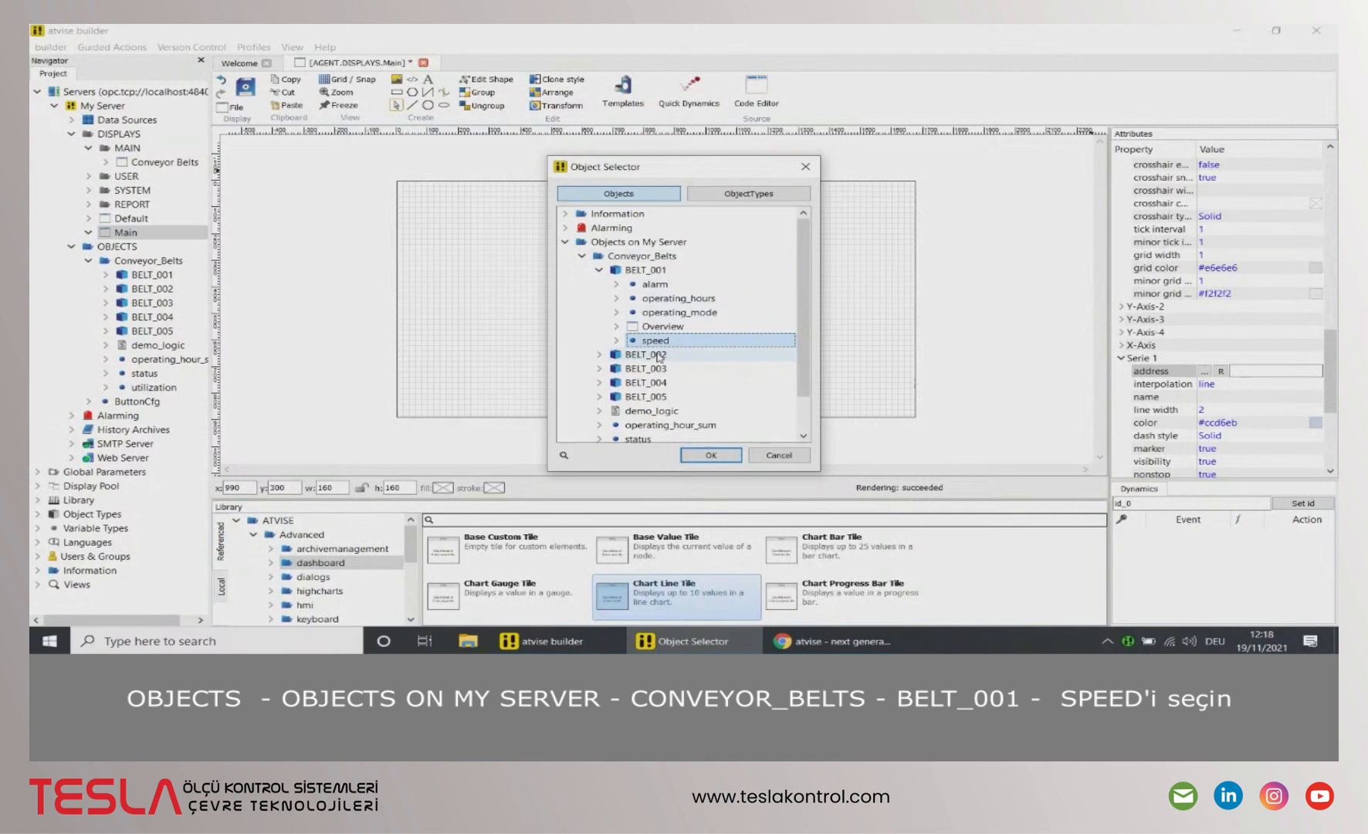
click(706, 455)
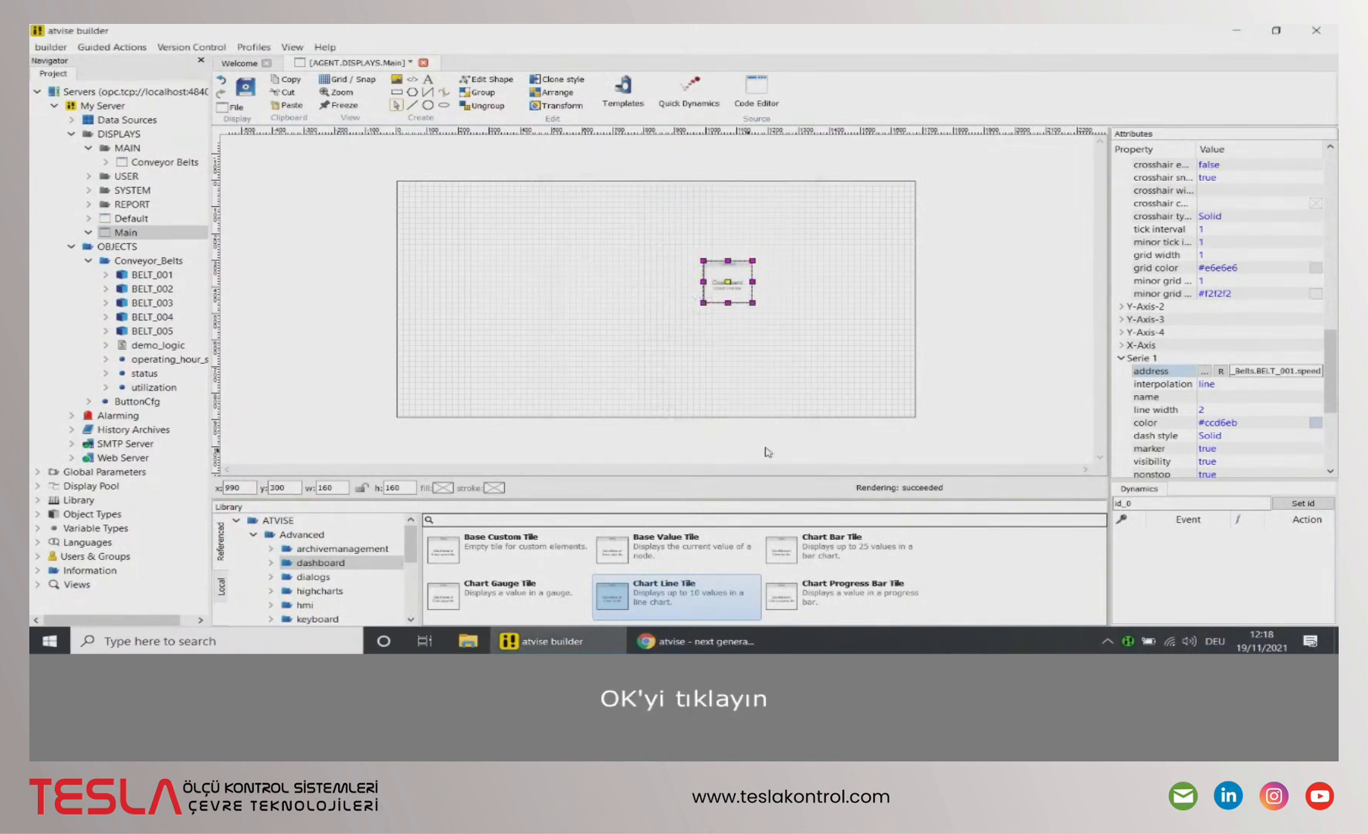
Name the line chart's Serie 1 CB1
click(1209, 397)
text(C)
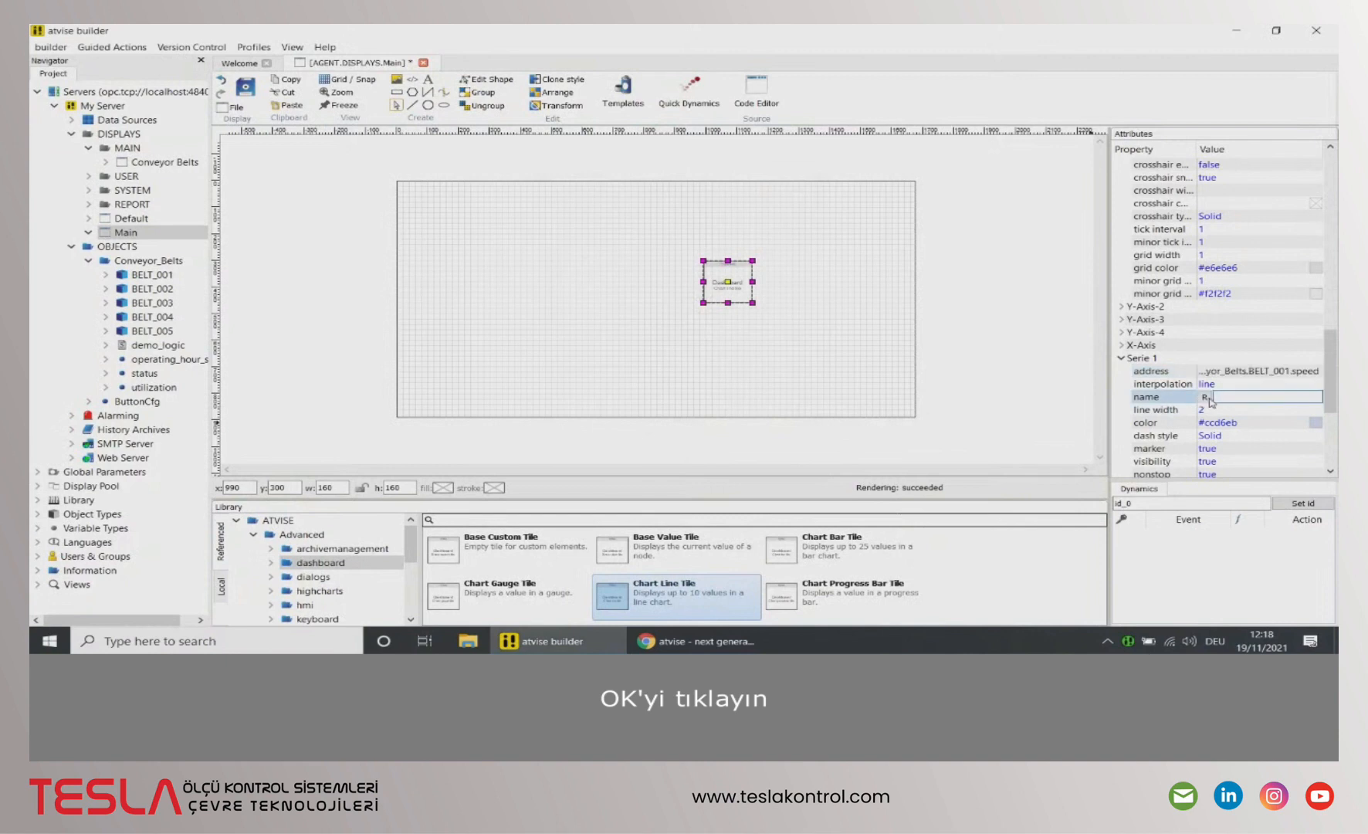
text(B1)
key(Return)
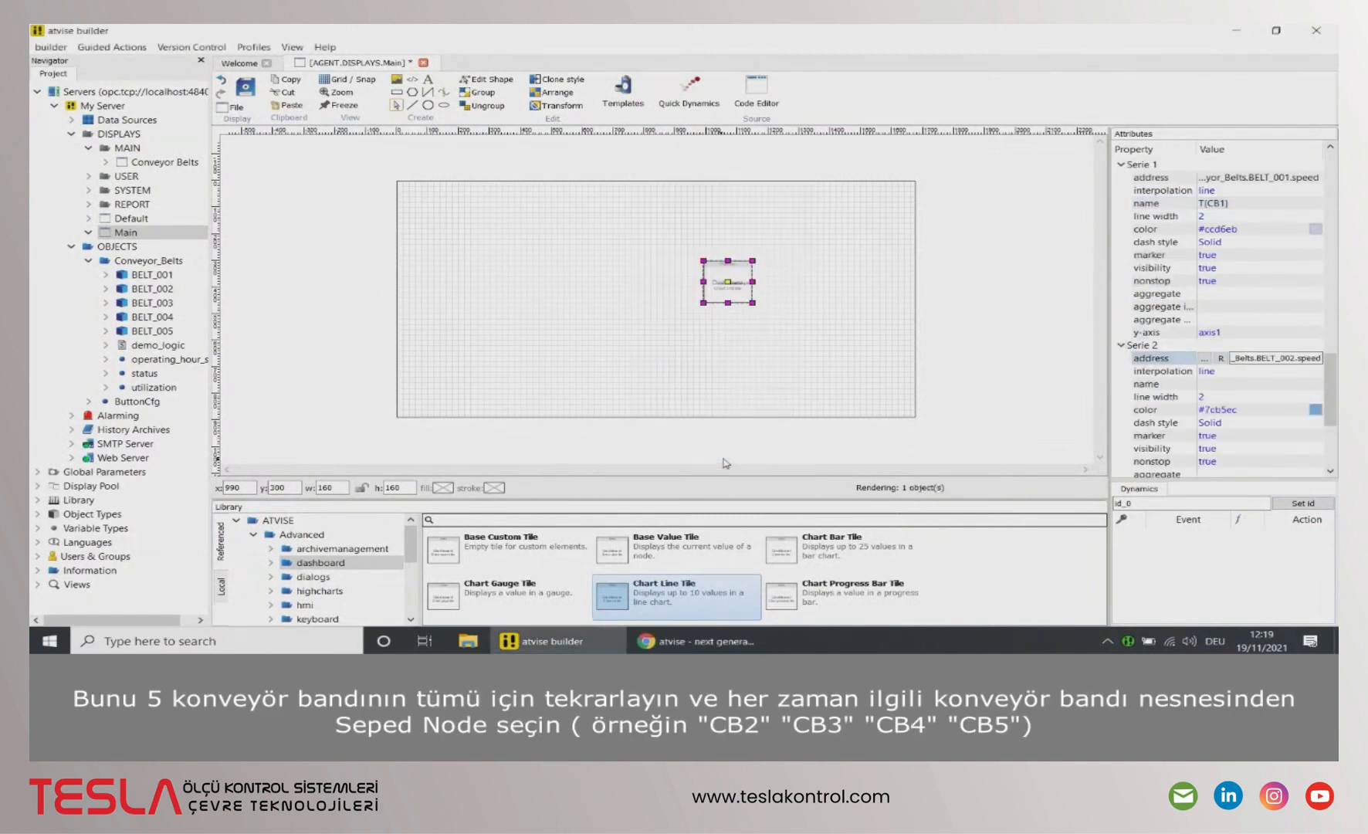
Name the line chart's Serie 2 CB2 and open the node selection for Serie 4's address
click(1209, 384)
text(CB2)
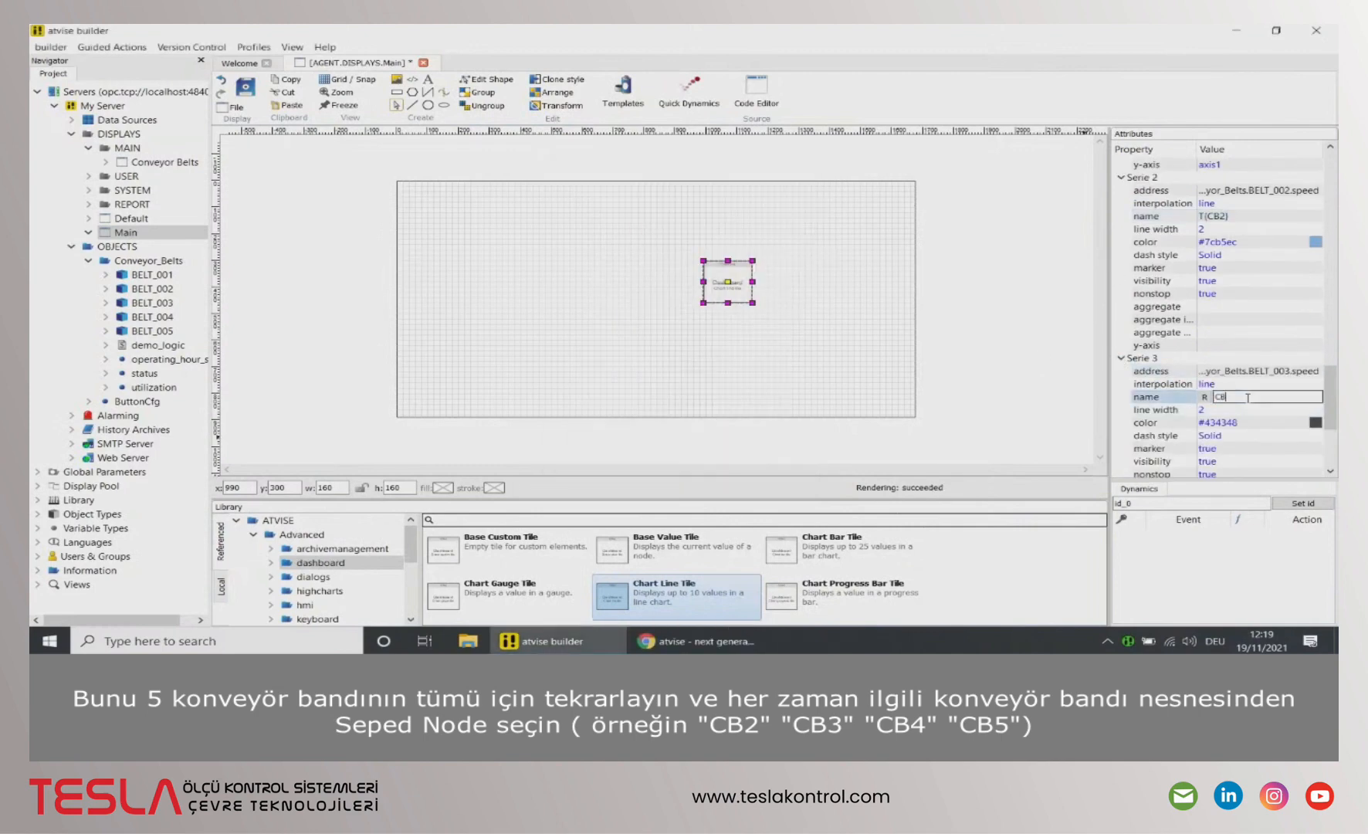
click(1205, 384)
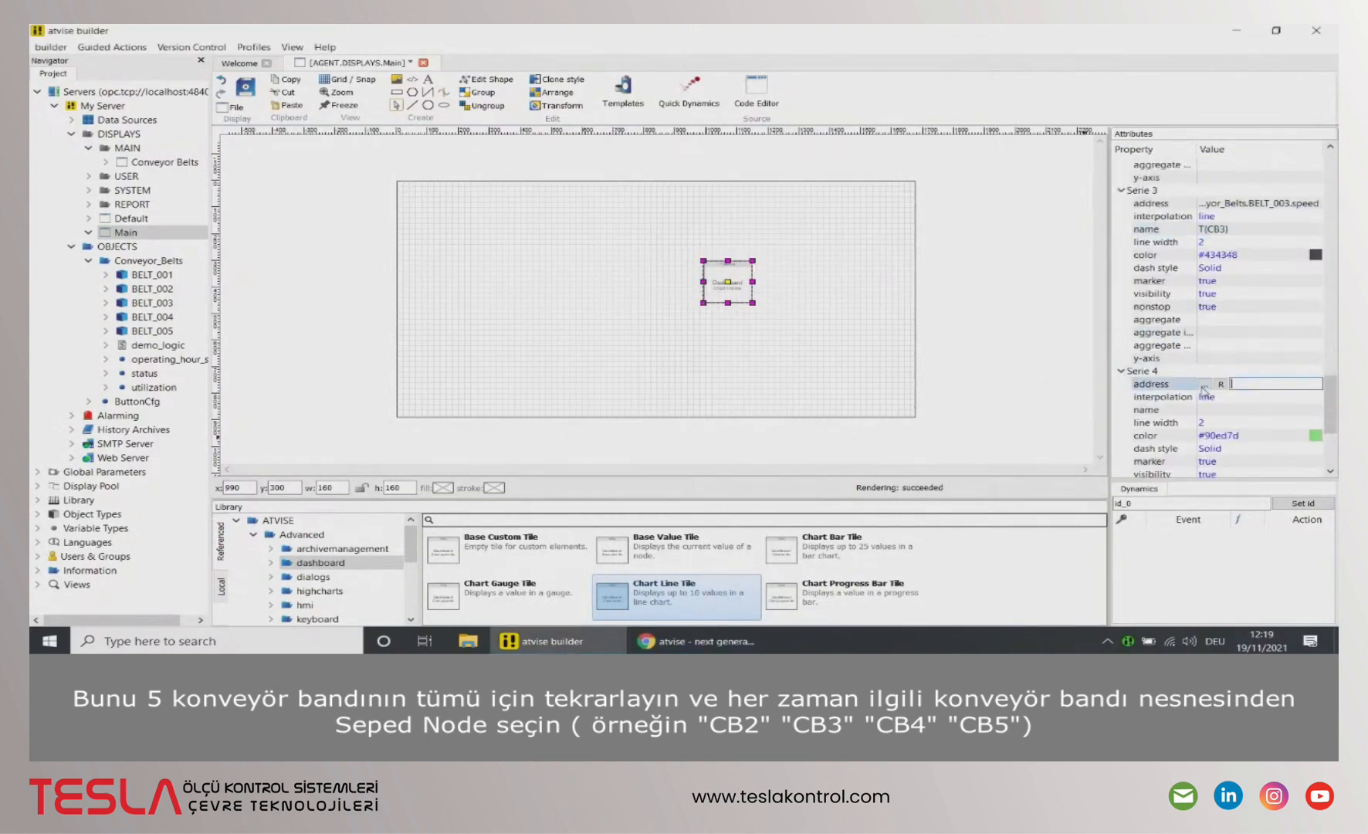
click(1206, 384)
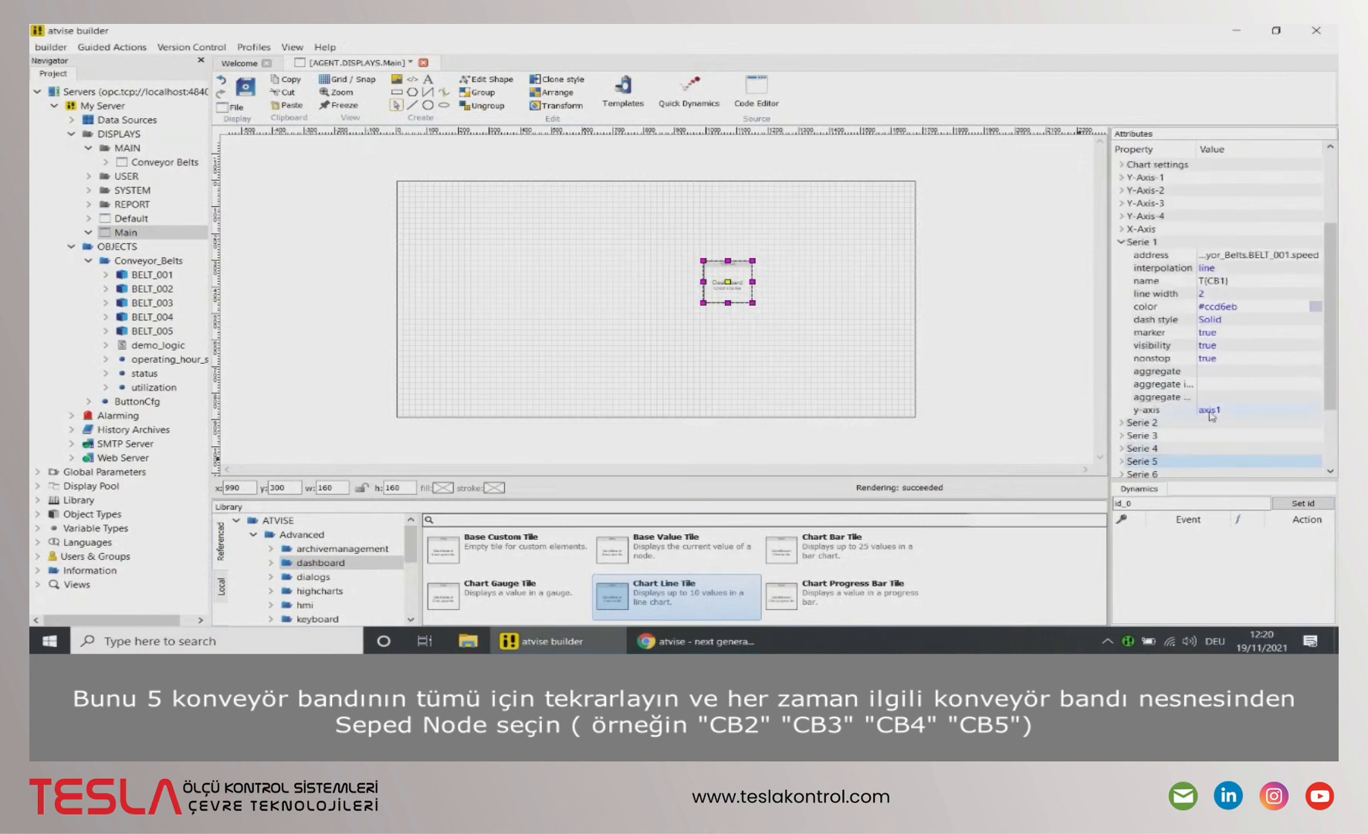
Assign axis1 as the y-axis of the line chart's Serie 4 and Serie 5
scroll(1211, 415, down, 1)
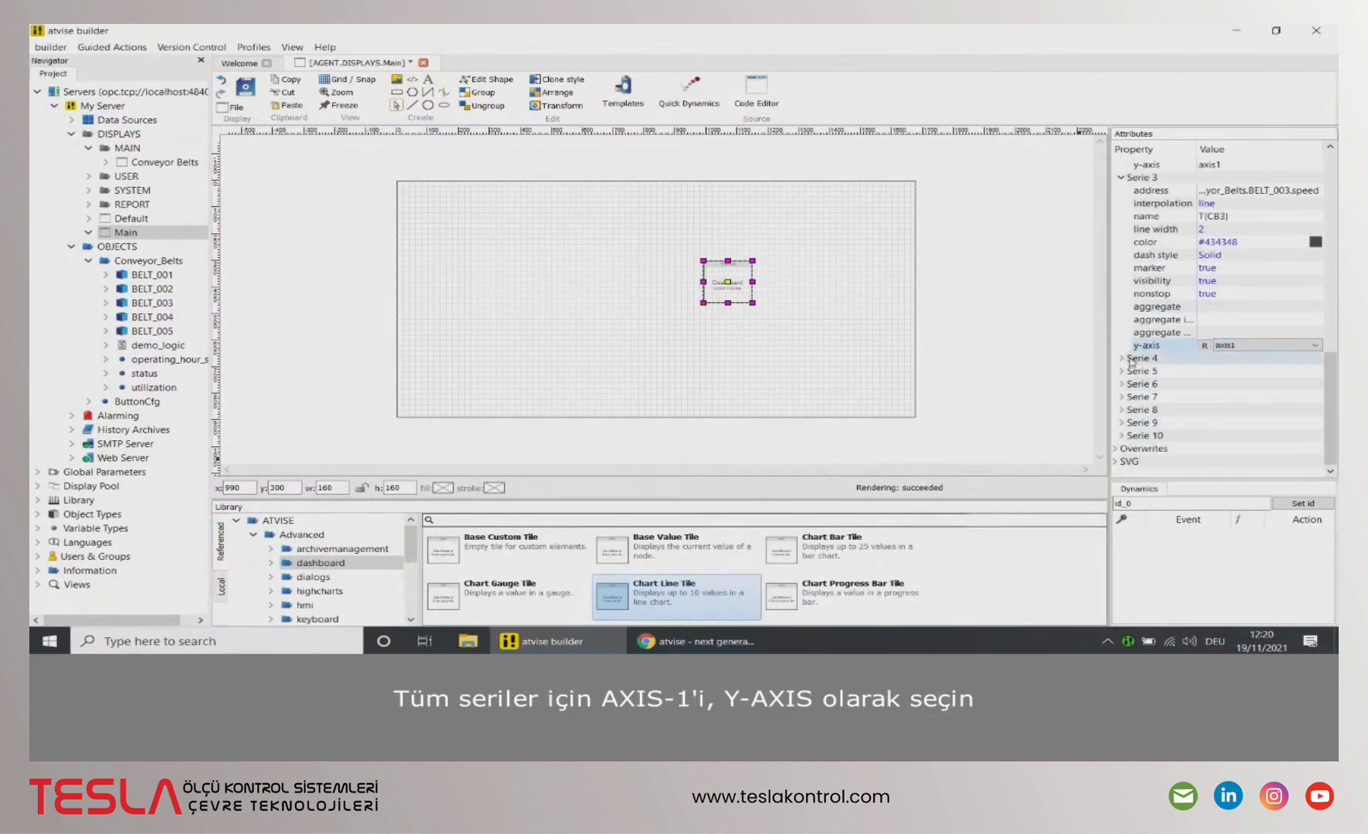
click(1123, 359)
scroll(1158, 370, down, 3)
click(1230, 410)
click(1232, 421)
click(1123, 422)
click(1237, 422)
click(1238, 435)
click(821, 359)
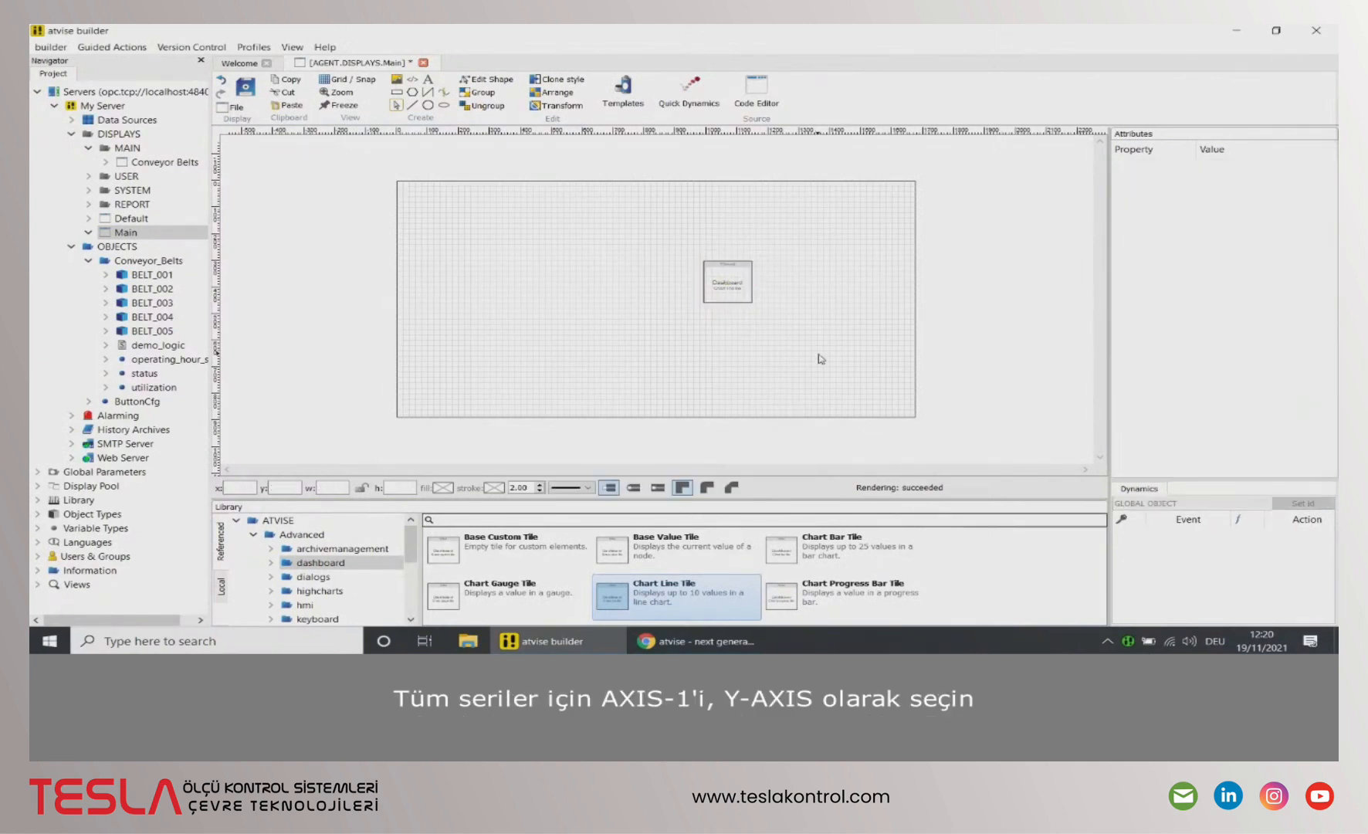
Add a Base Value Tile beside the line chart tile and set its base to the status node under Conveyor_Belts
drag(676, 550, 646, 286)
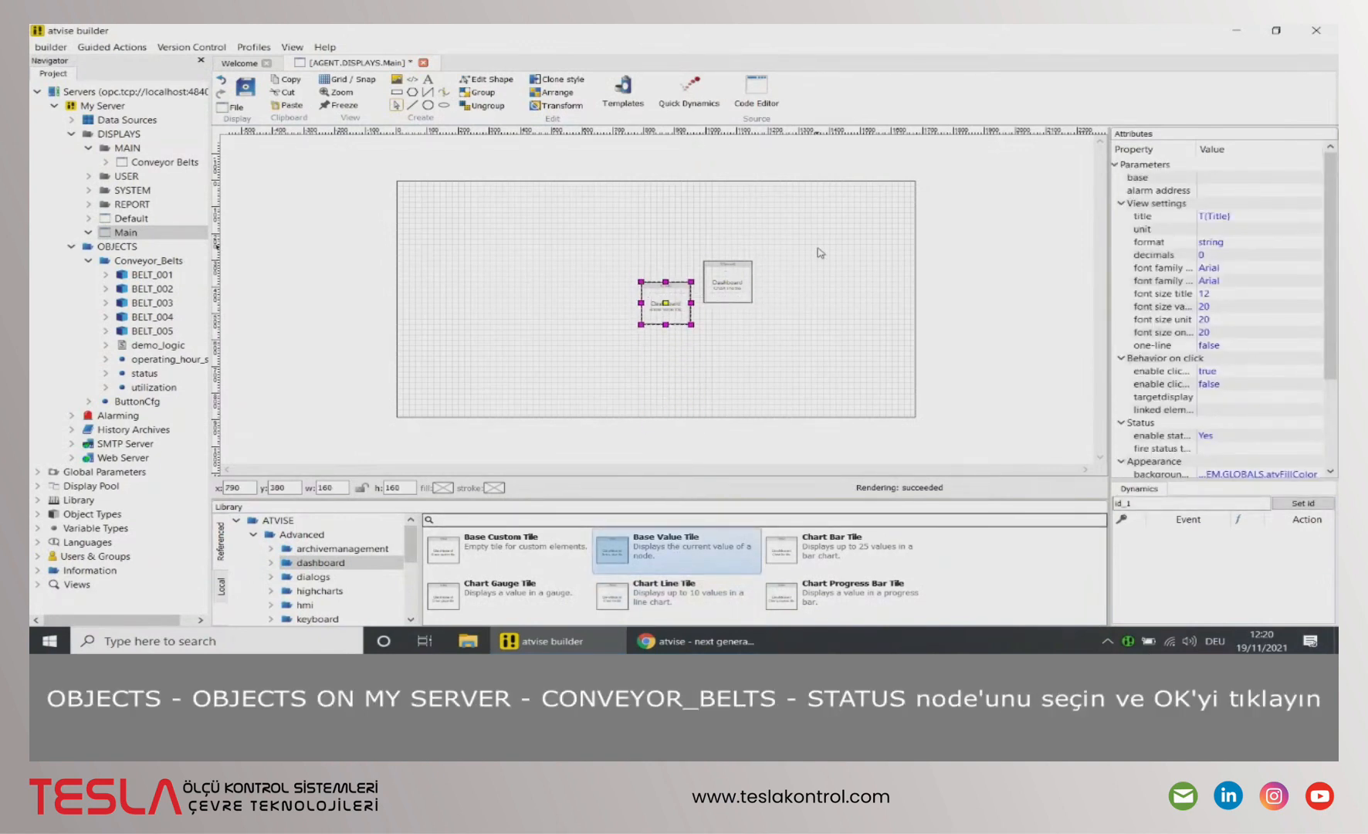
click(1158, 177)
click(1205, 177)
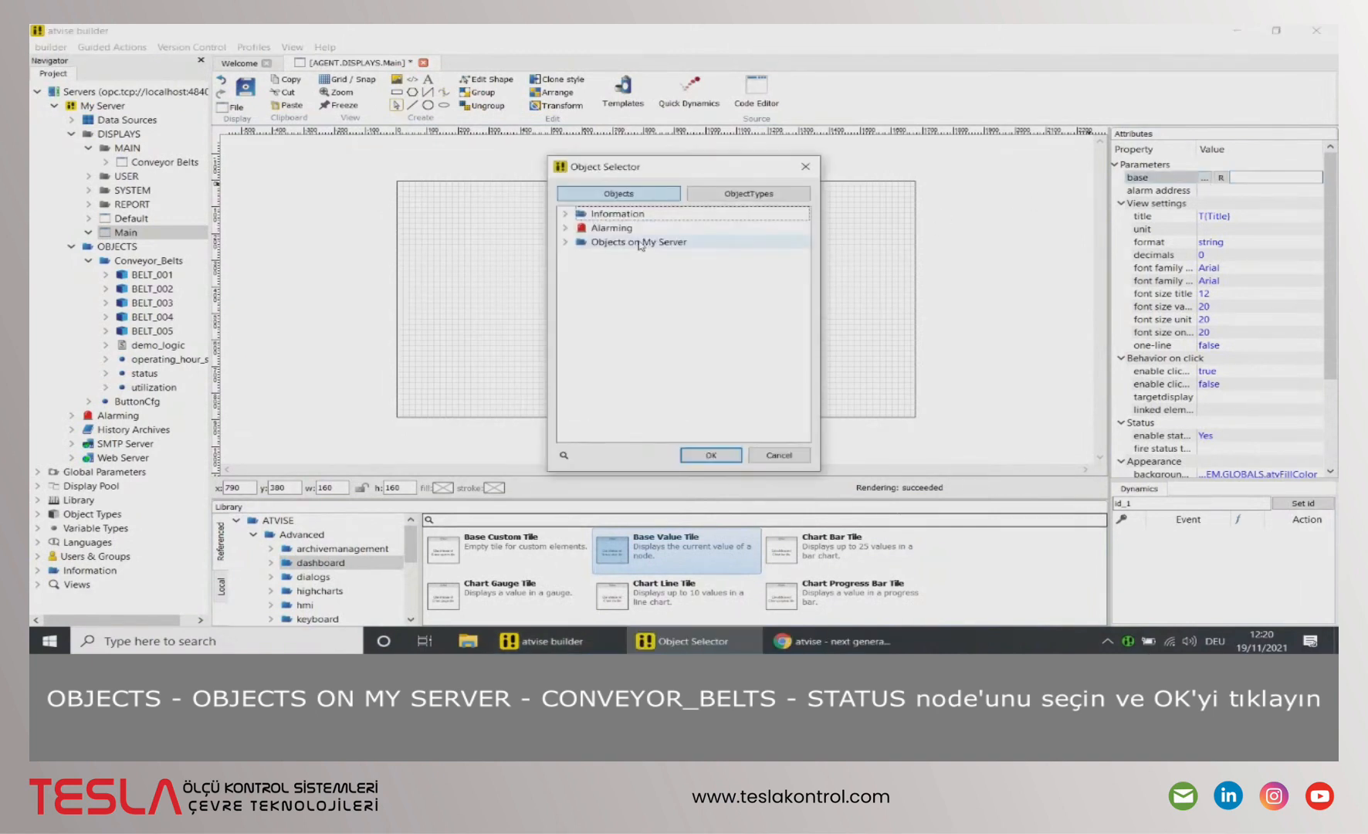
double_click(639, 243)
double_click(642, 256)
click(638, 368)
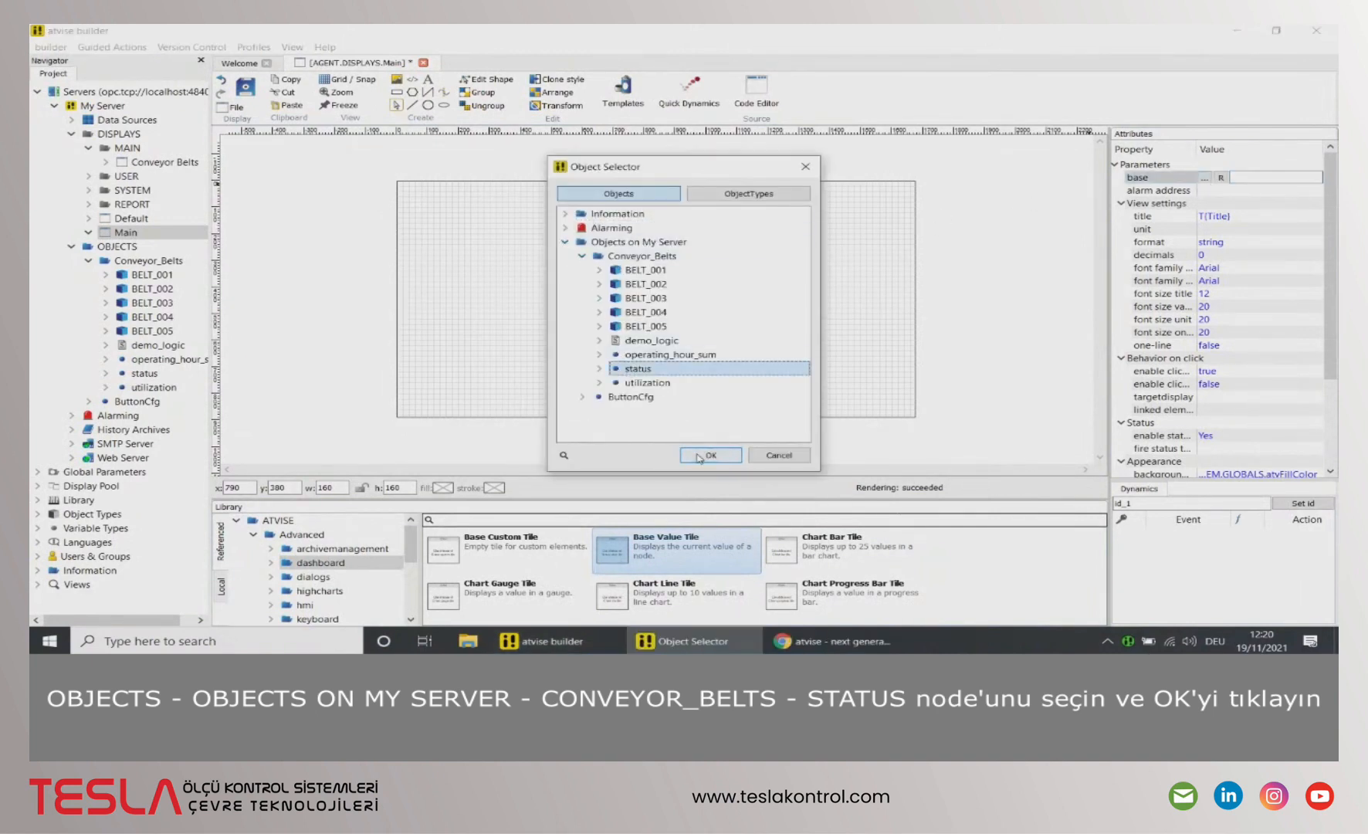
click(699, 456)
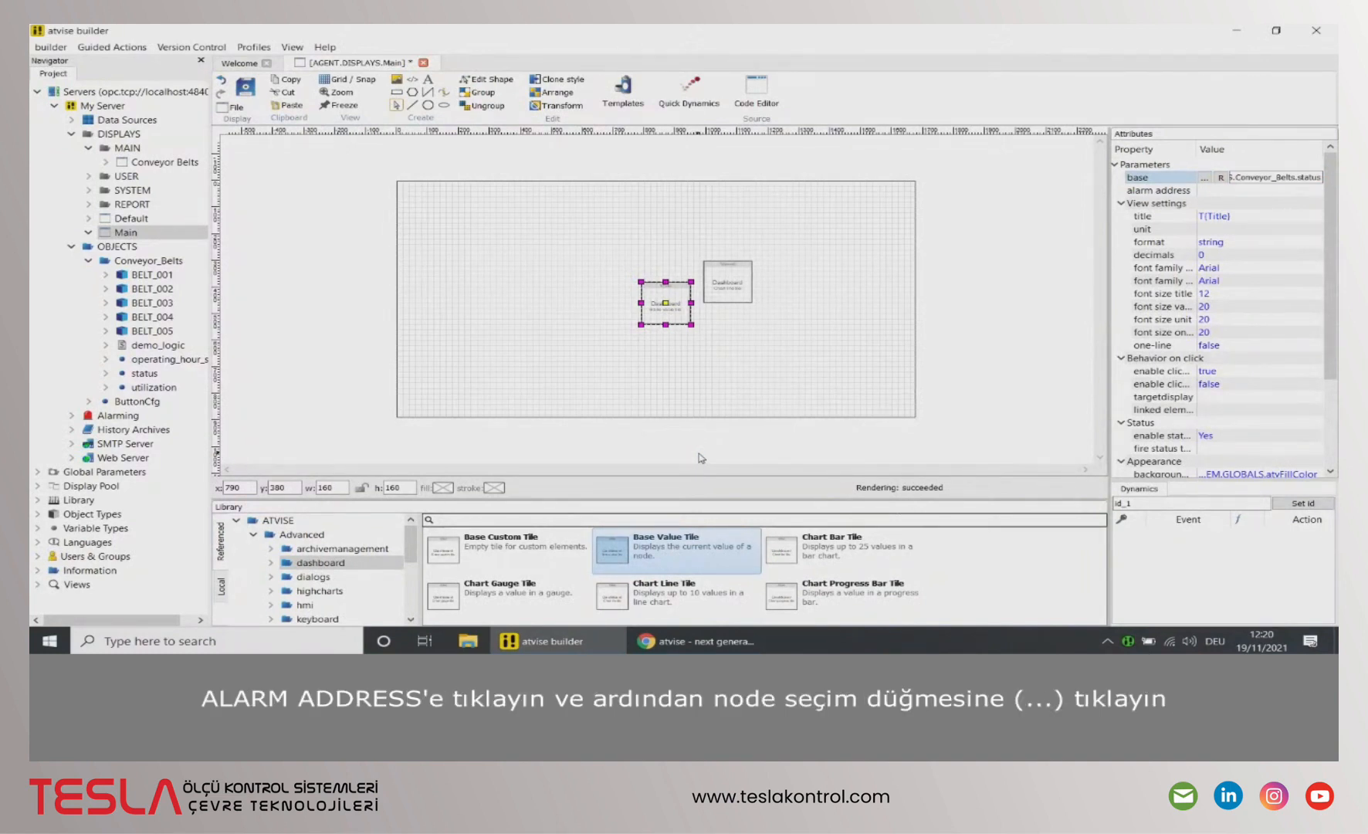
Set the value tile's alarm address to sum_cond, found under Alarming, Groups, Belt ALARM, sum_config
click(1158, 190)
click(1204, 190)
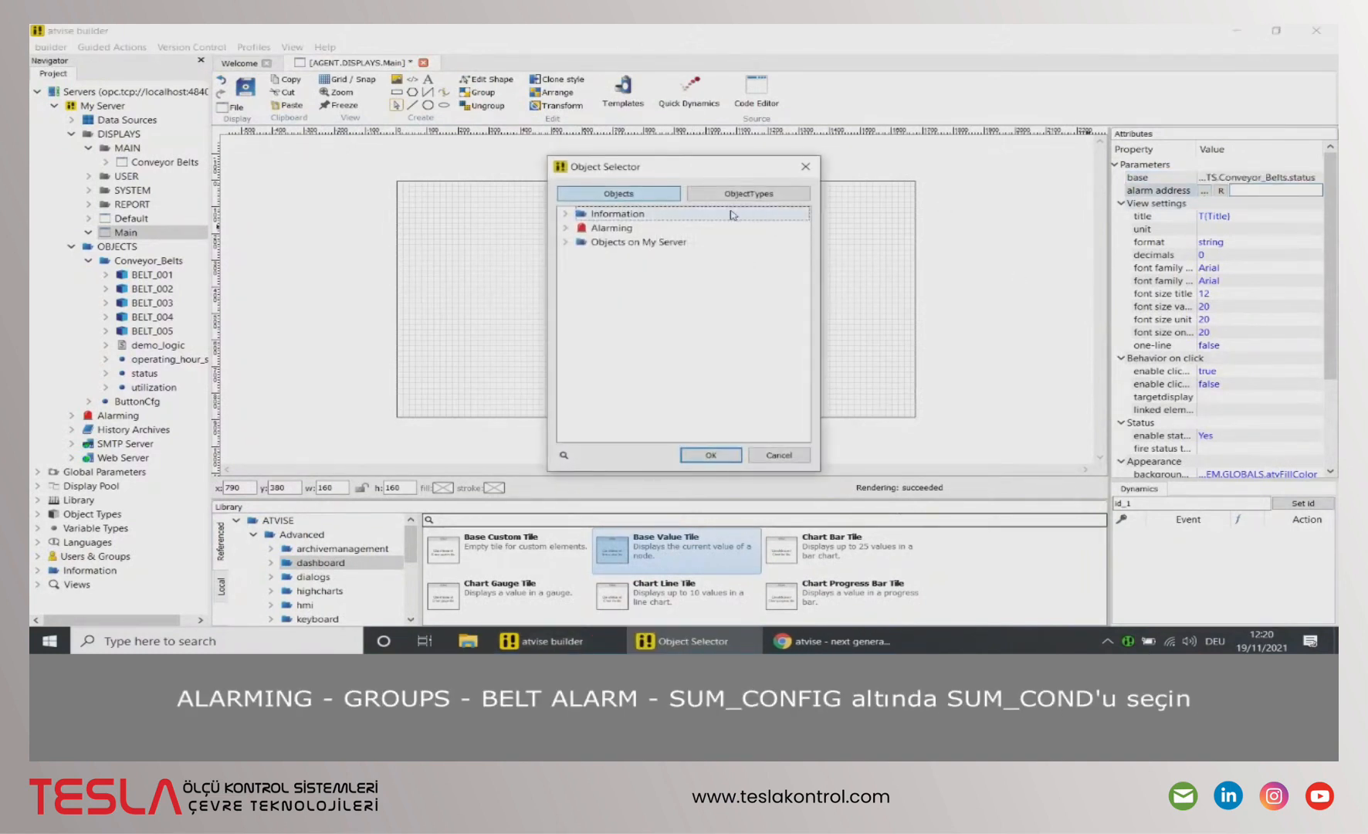
click(566, 227)
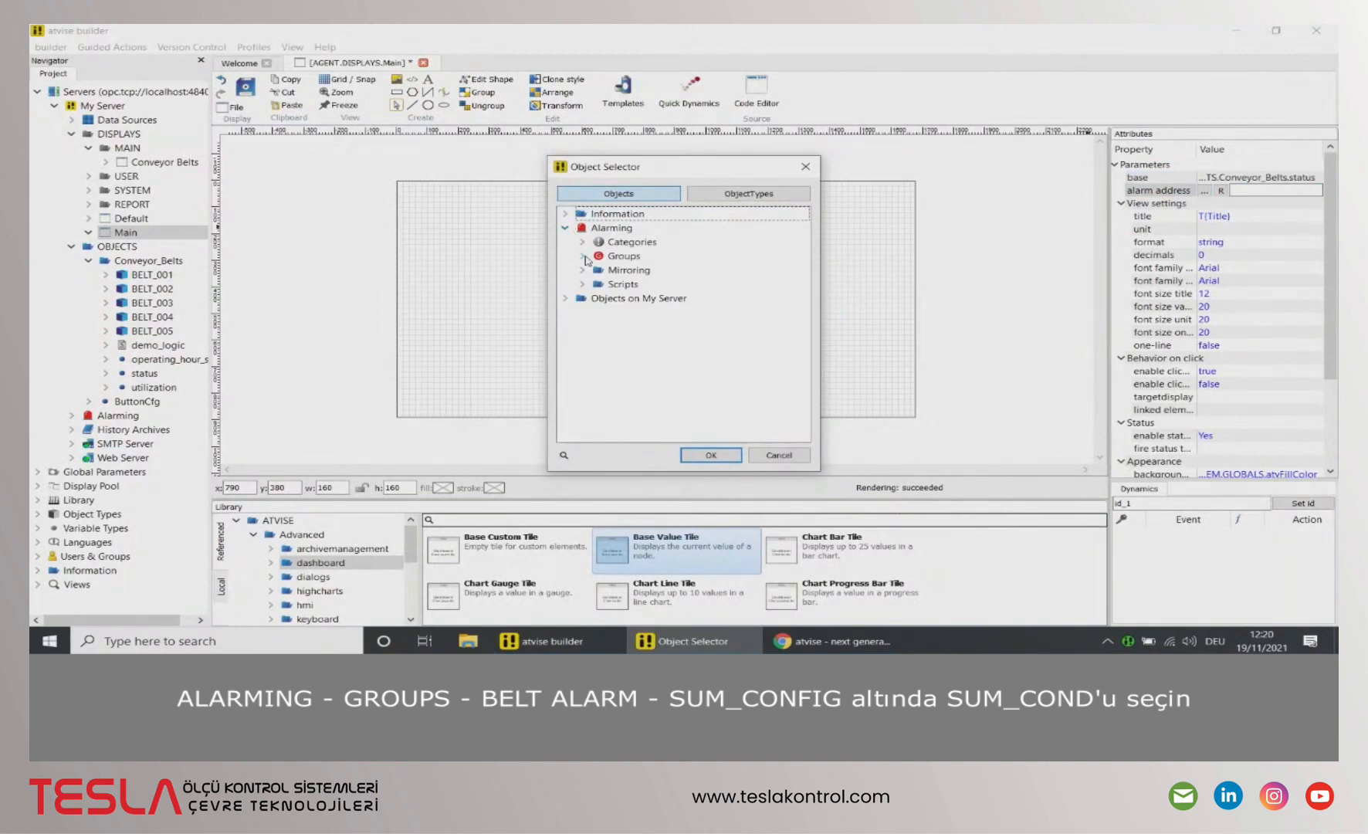
click(583, 256)
click(599, 271)
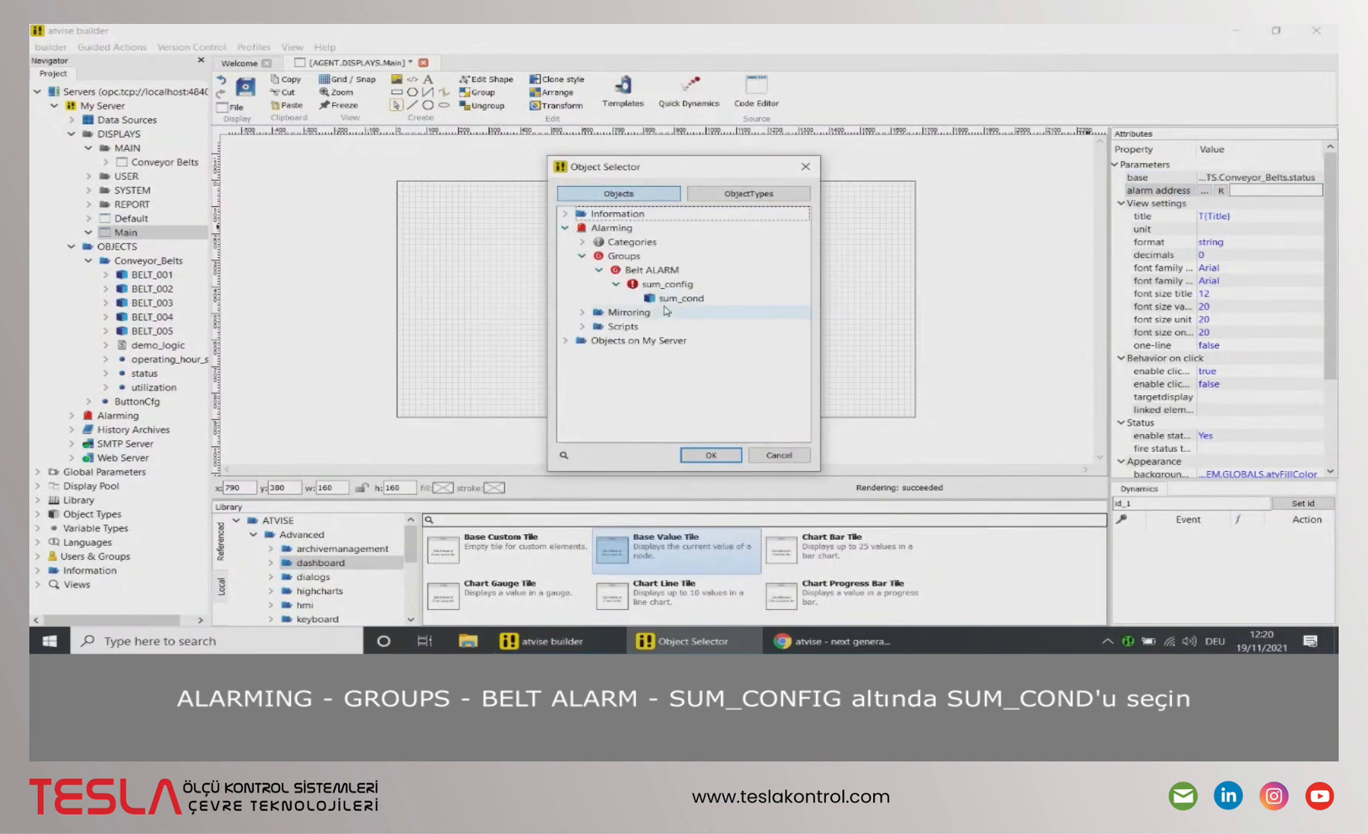
click(671, 299)
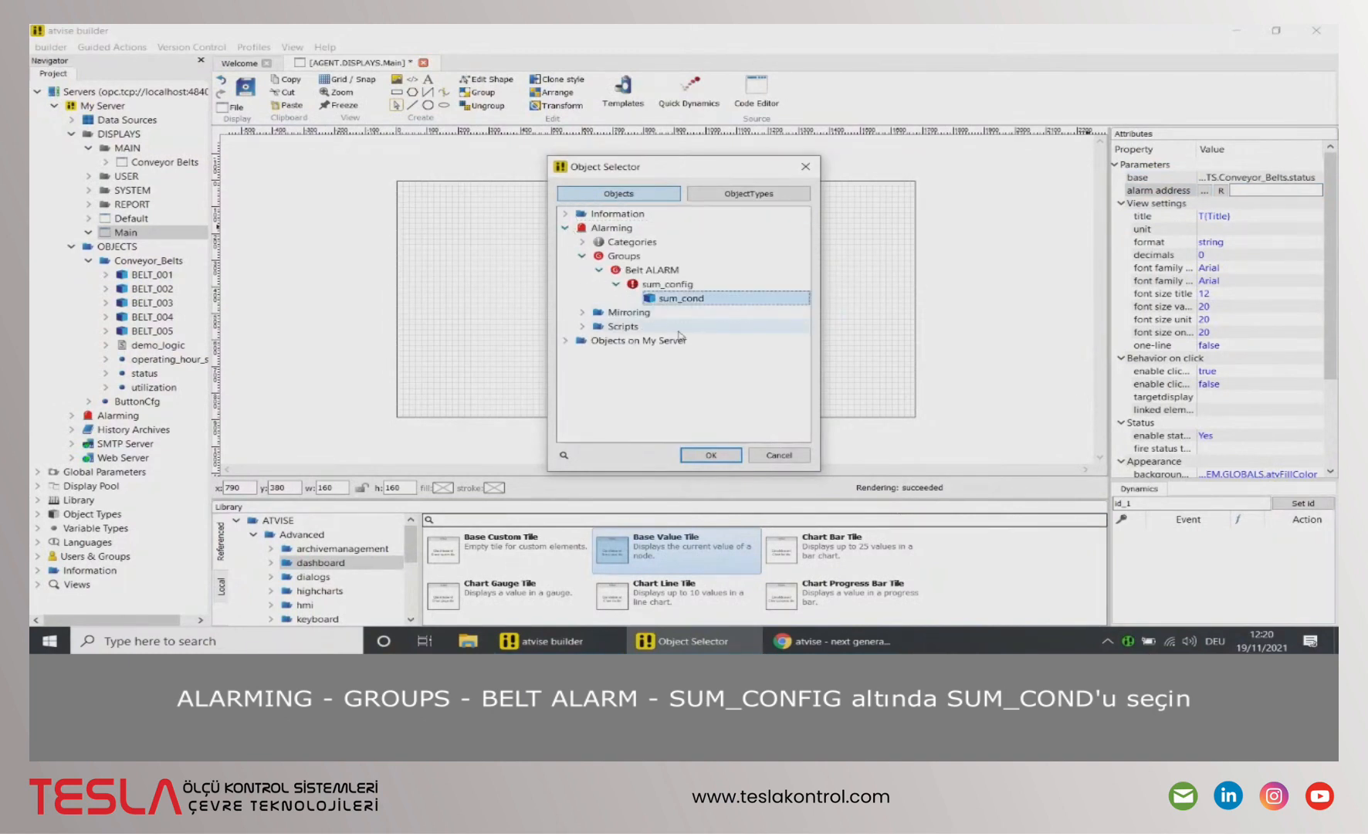
click(707, 456)
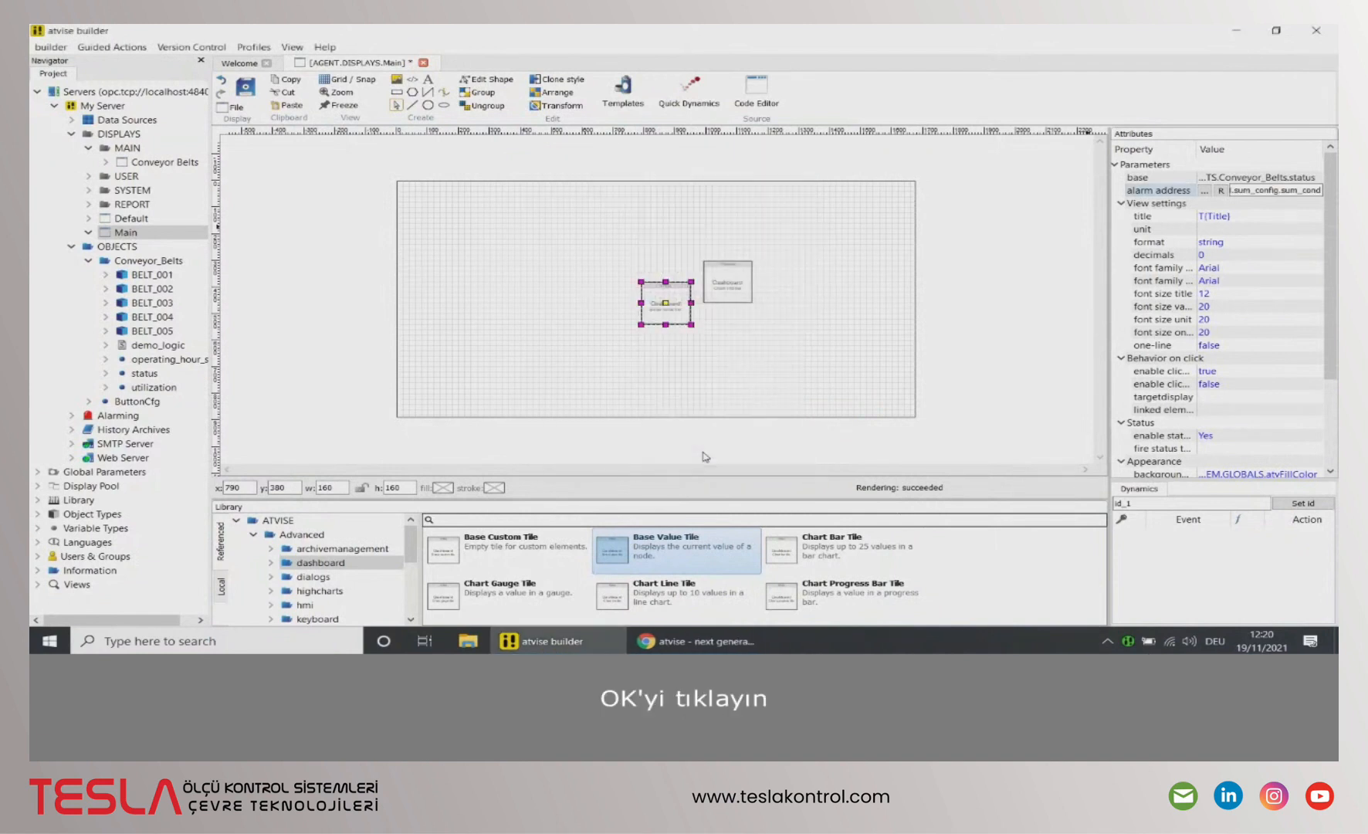
Set the value tile's title to Status in its view settings
click(1252, 217)
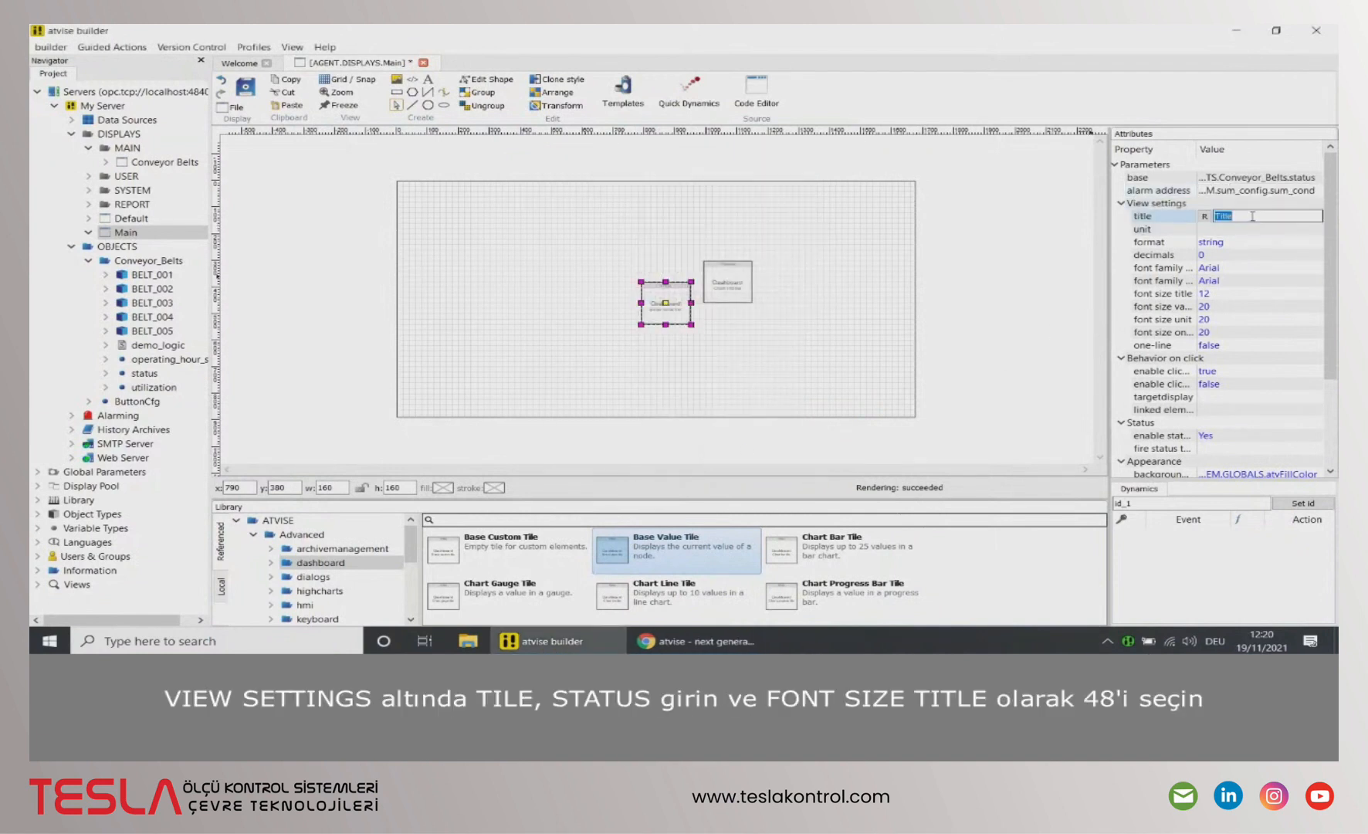
text(Status)
key(Return)
click(1235, 294)
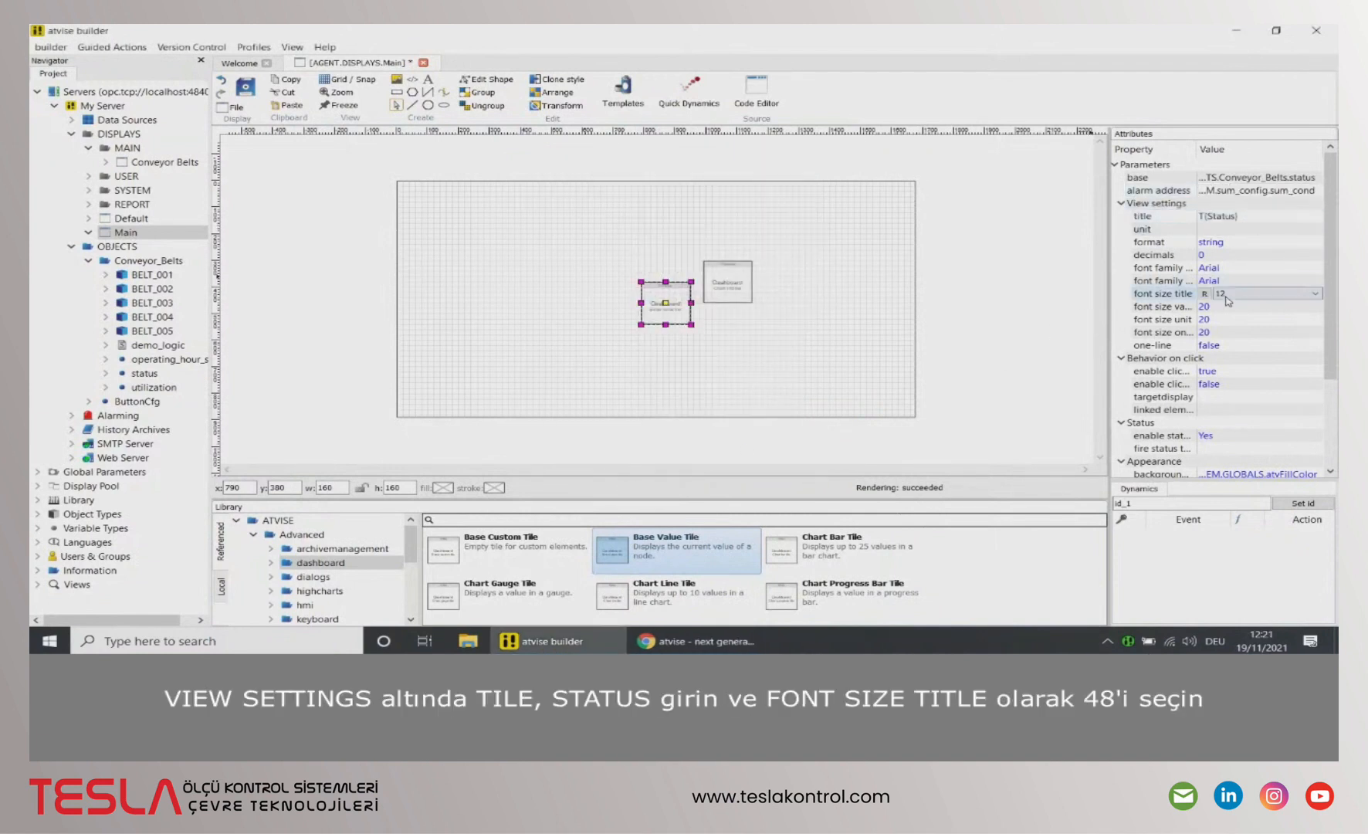
click(1239, 294)
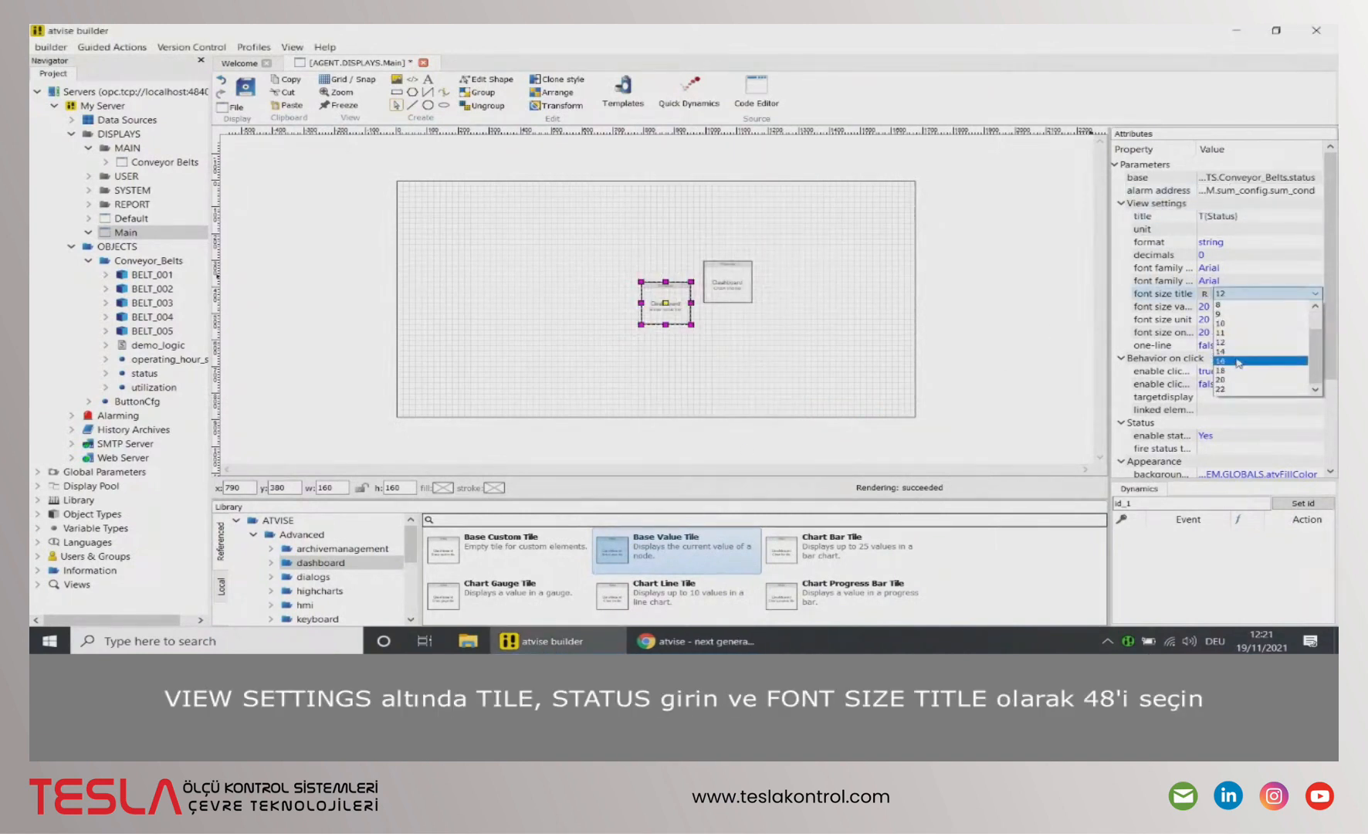
click(1239, 299)
Set the Status tile's value font size to 48
click(1237, 307)
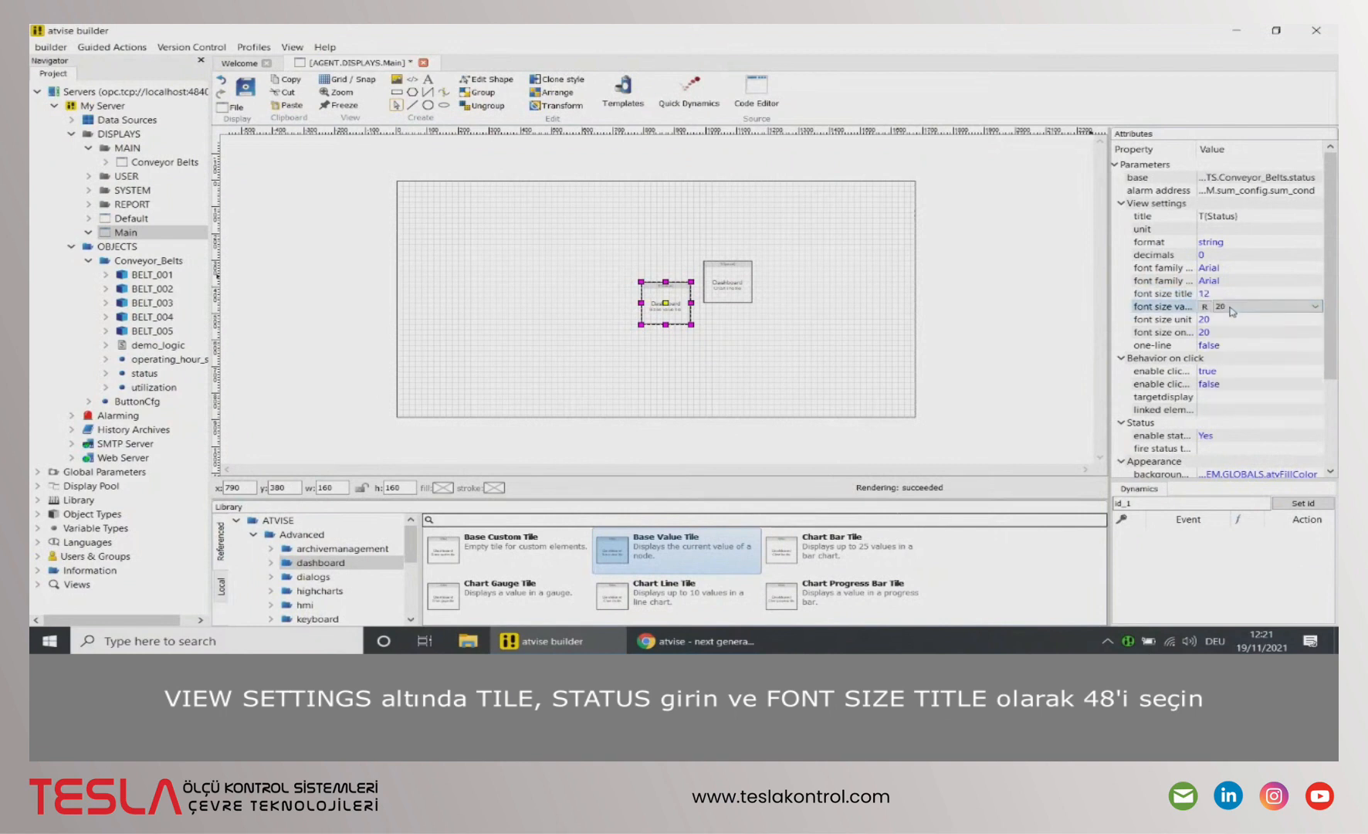
click(1237, 307)
scroll(1235, 386, down, 2)
click(1236, 392)
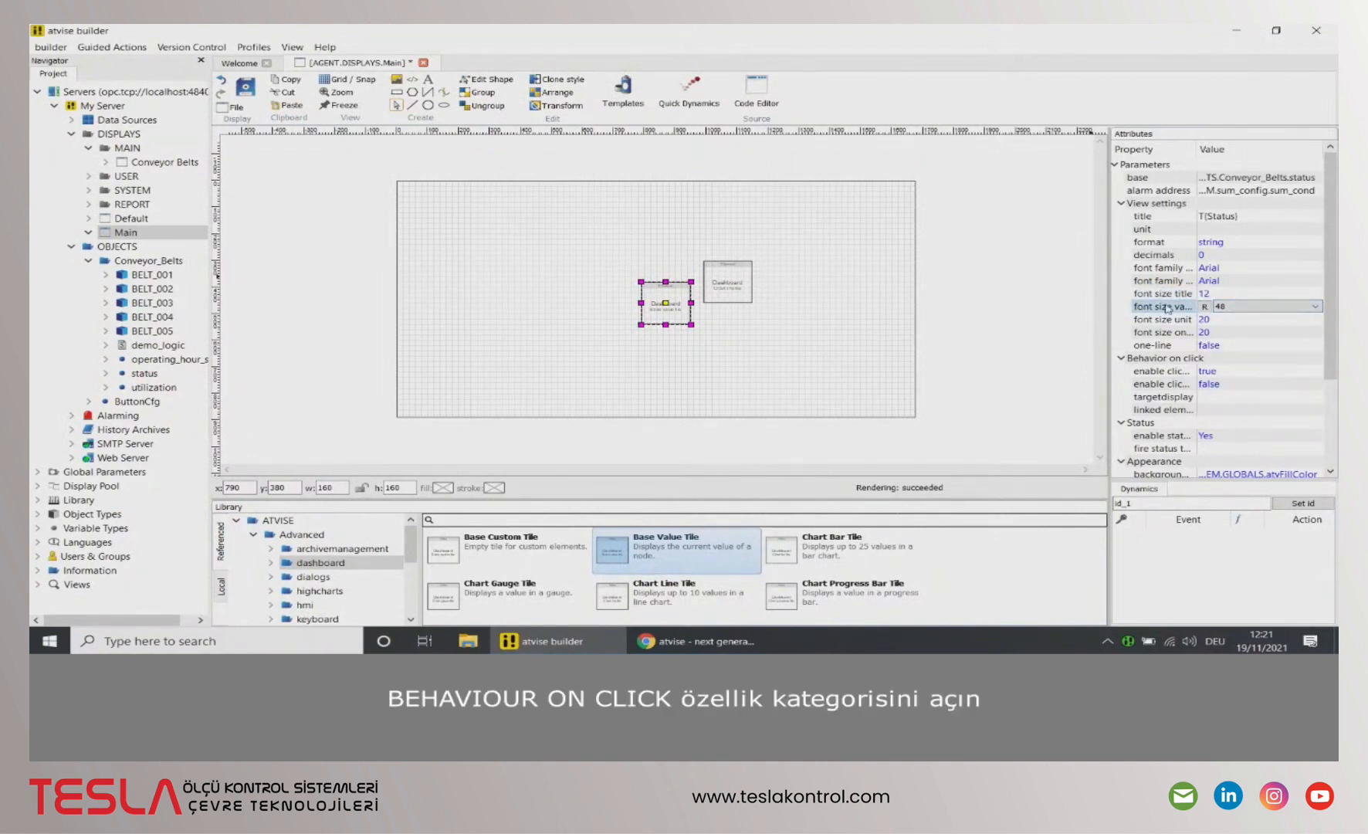
click(1057, 308)
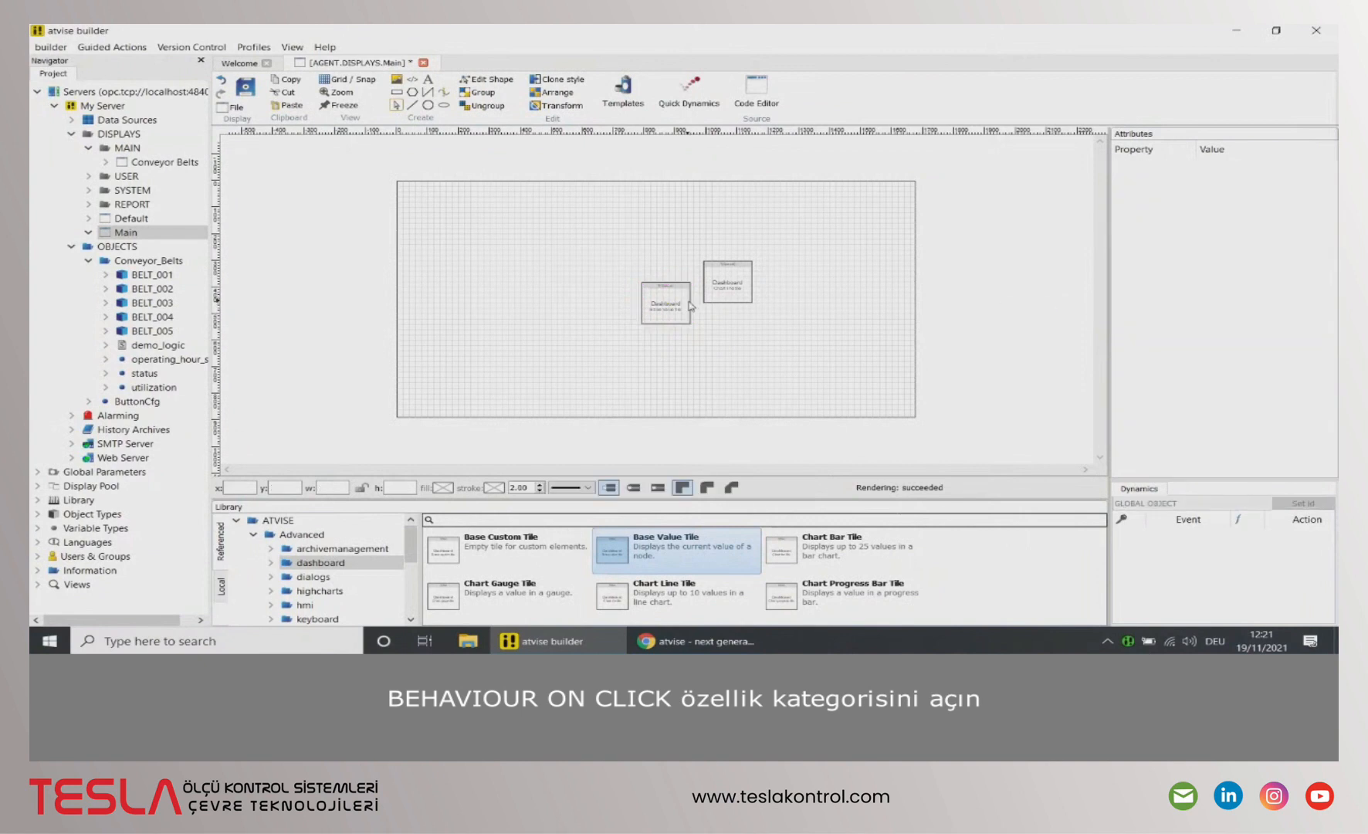
Set the Status tile's target display to Conveyor Belts, found under Displays on My Server, MAIN
click(659, 304)
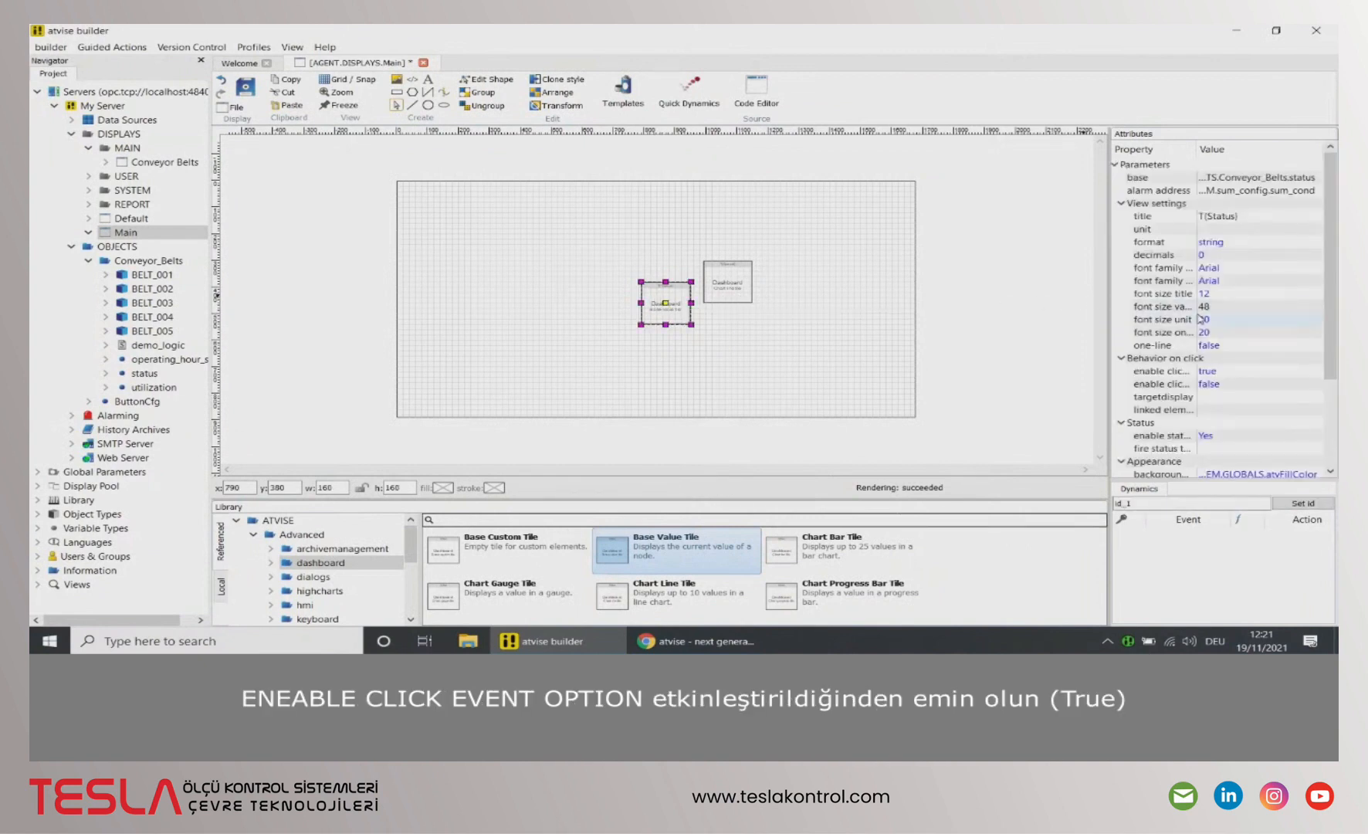
click(1205, 398)
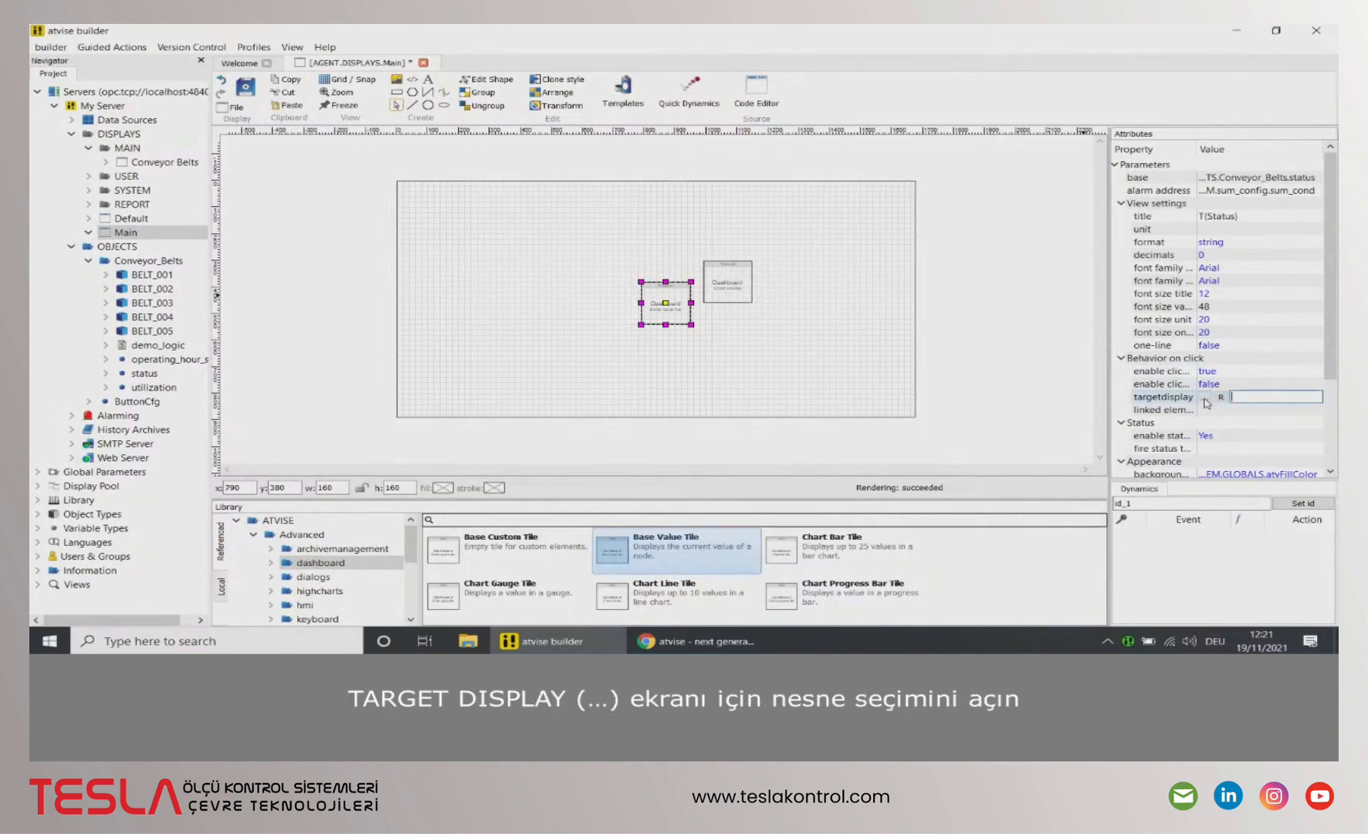
click(1205, 397)
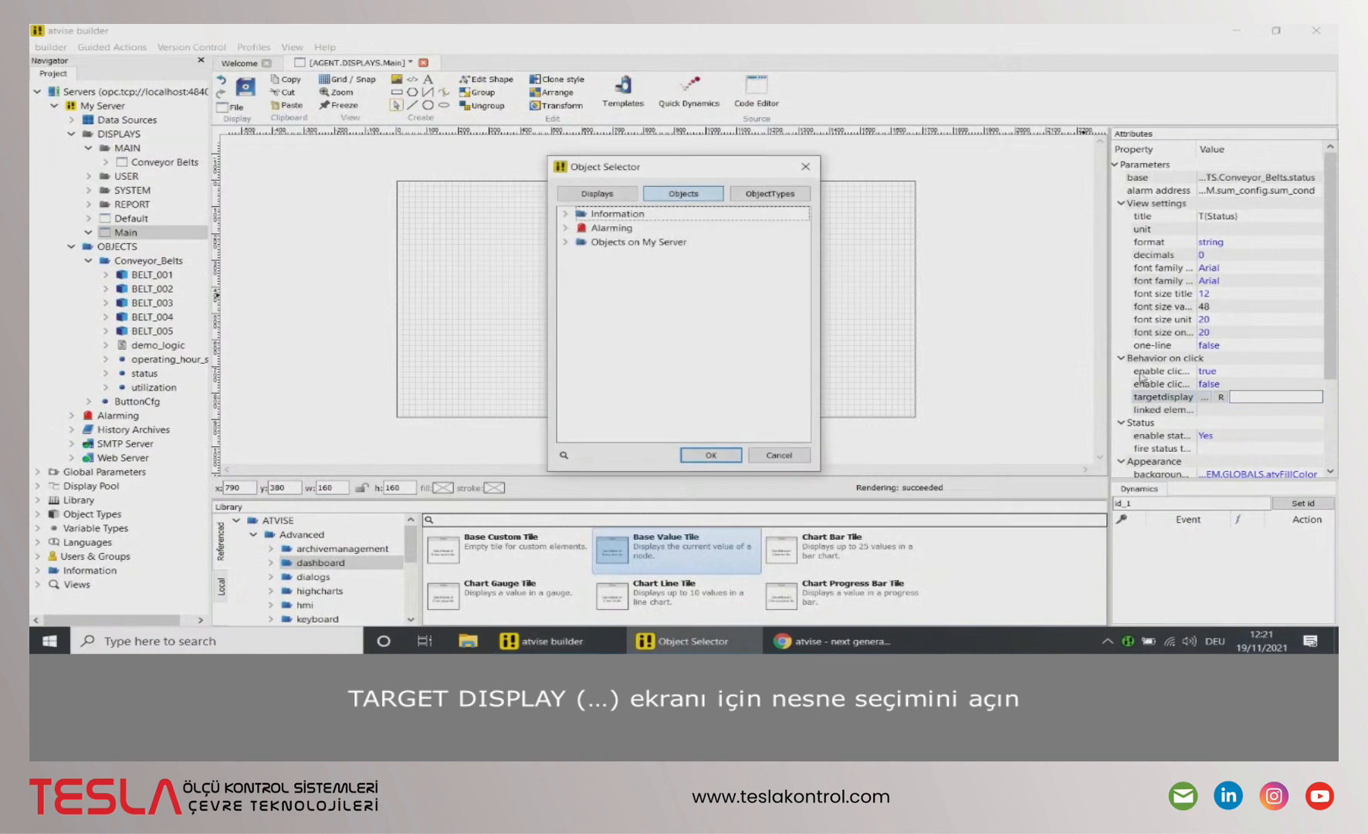
click(618, 203)
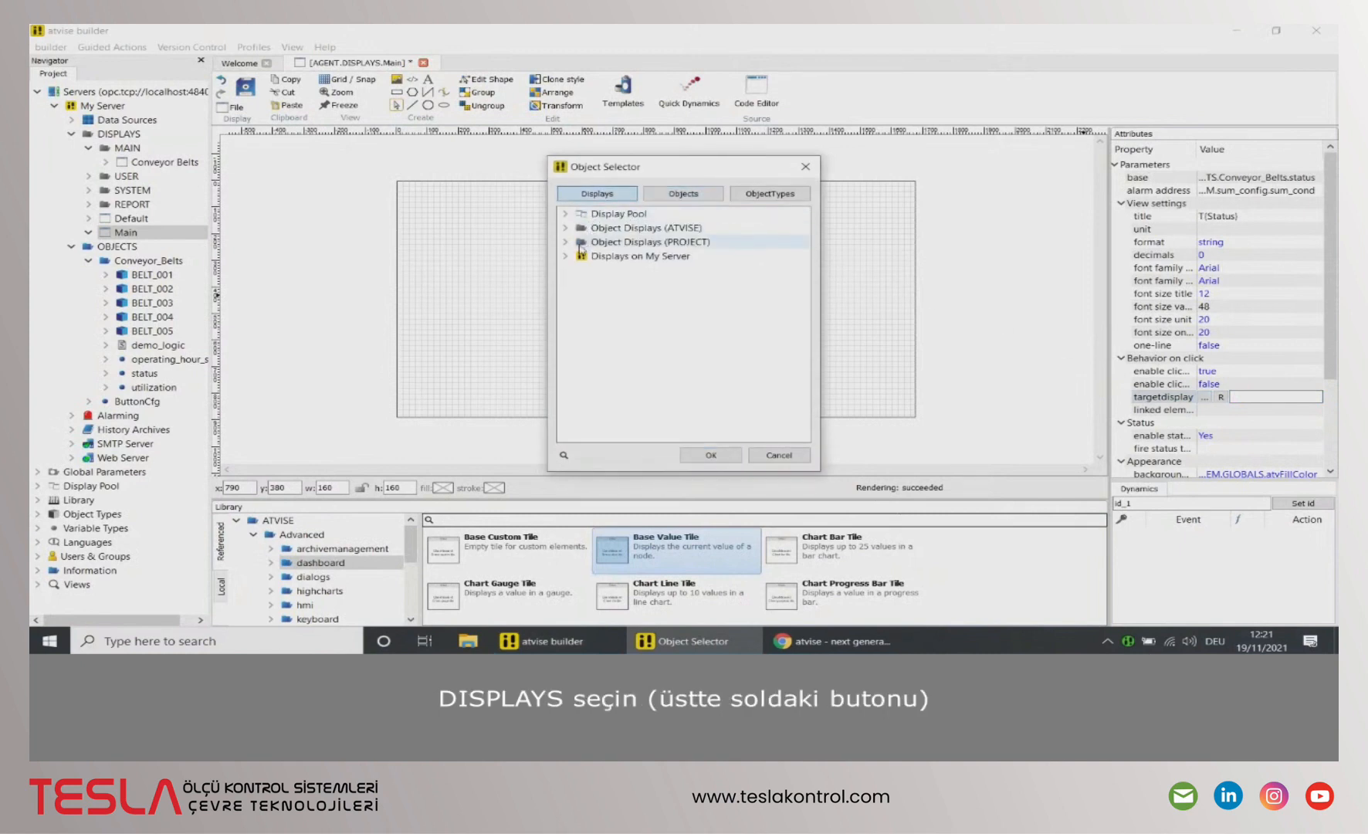
click(570, 259)
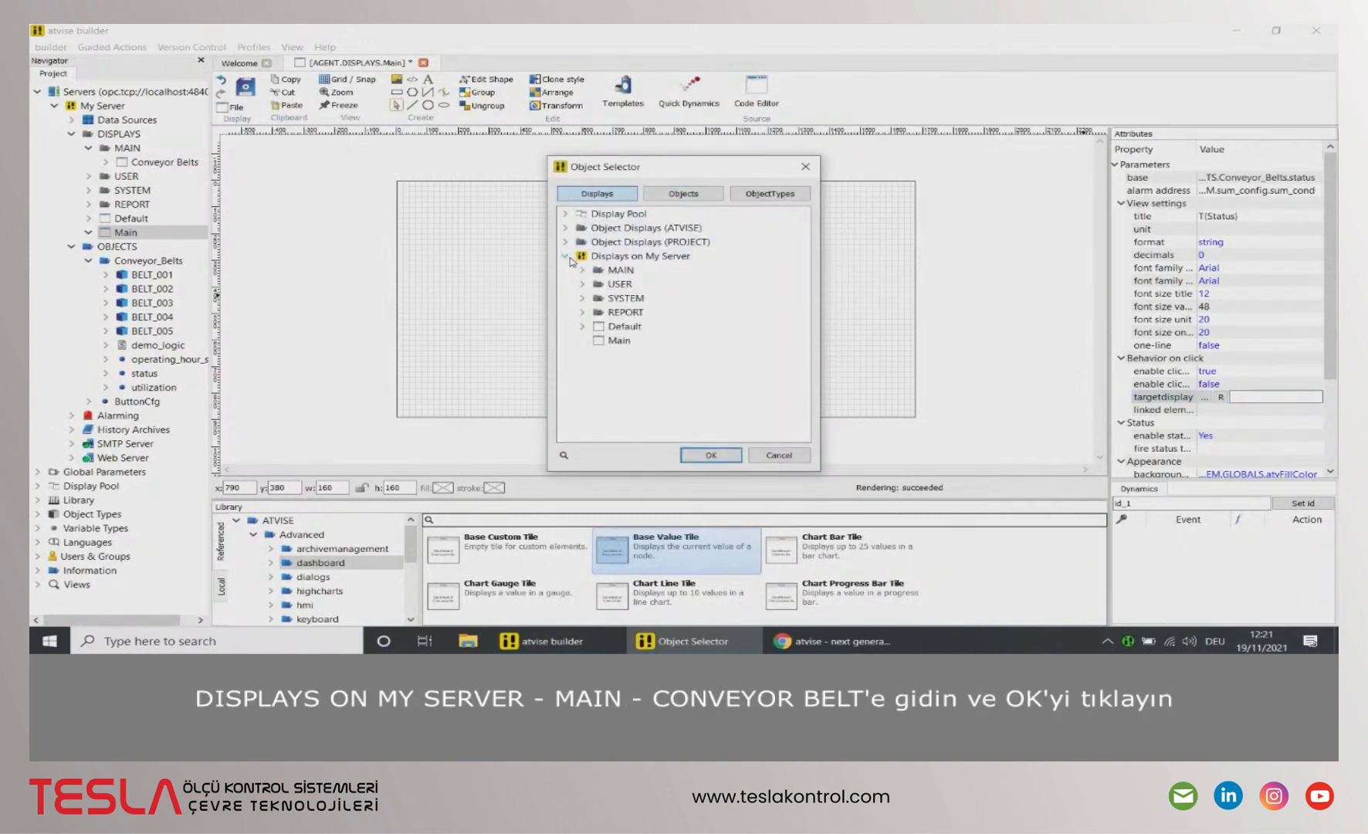
click(585, 270)
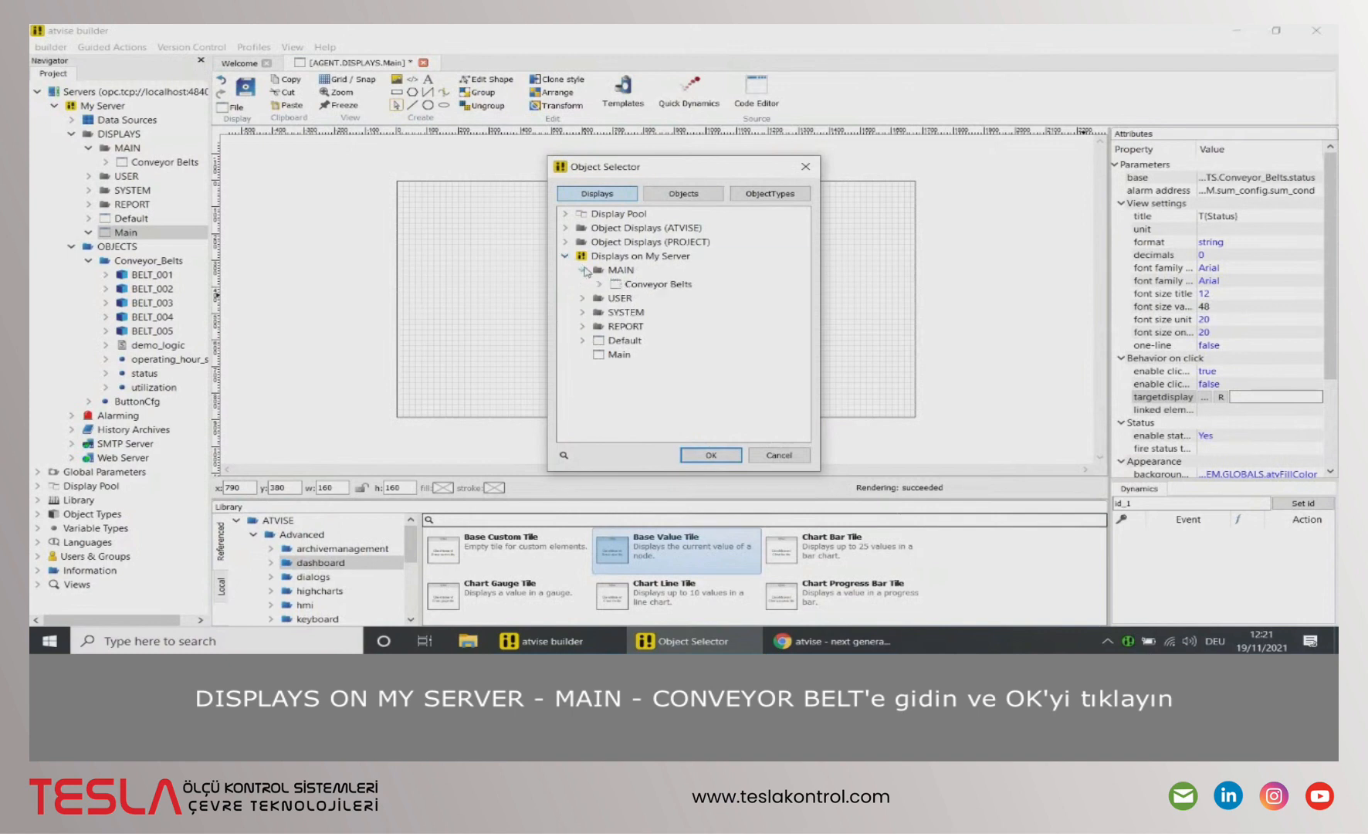
click(650, 286)
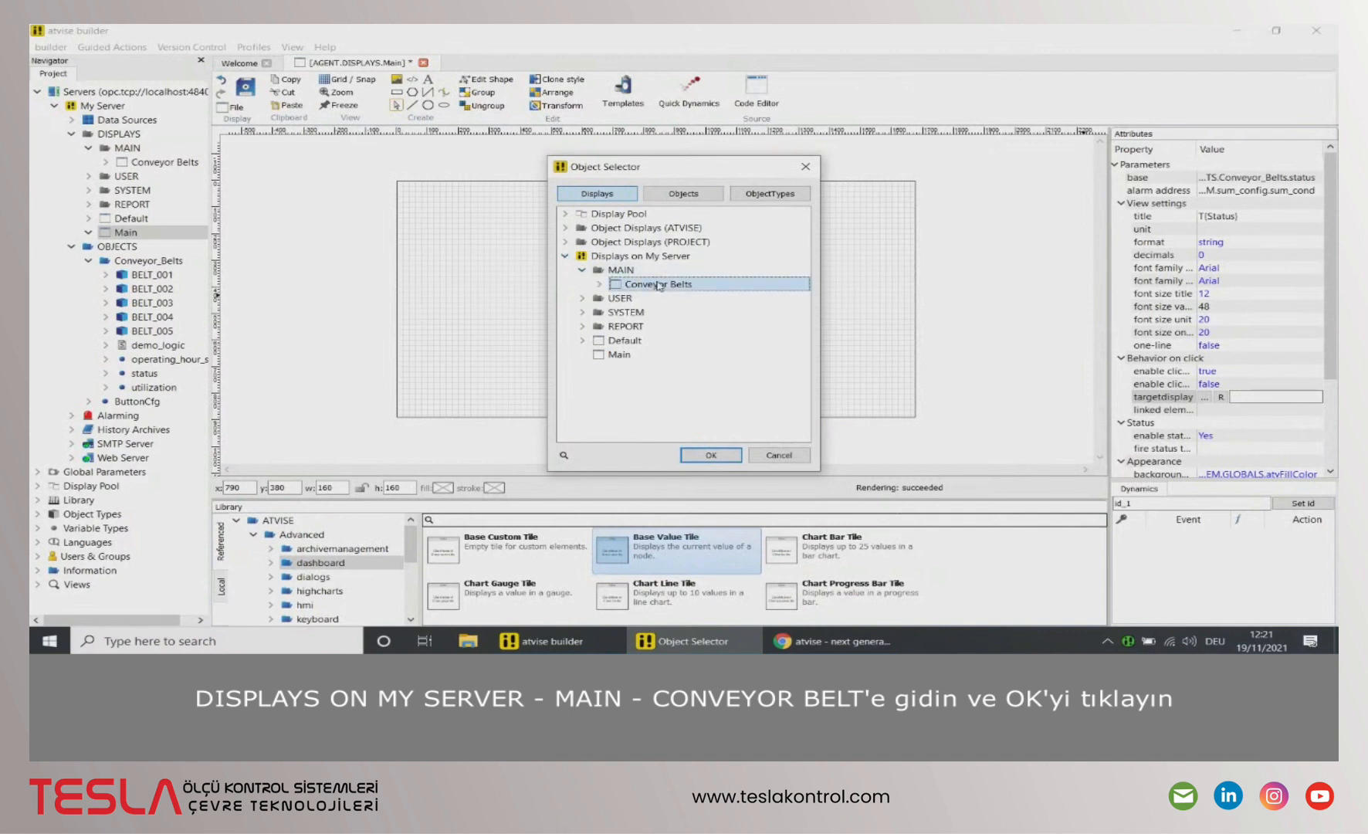
click(710, 455)
Add another Base Value Tile to the left of the Status tile and set its base to operating_hour_sum under Conveyor_Belts
click(581, 283)
drag(576, 278, 585, 286)
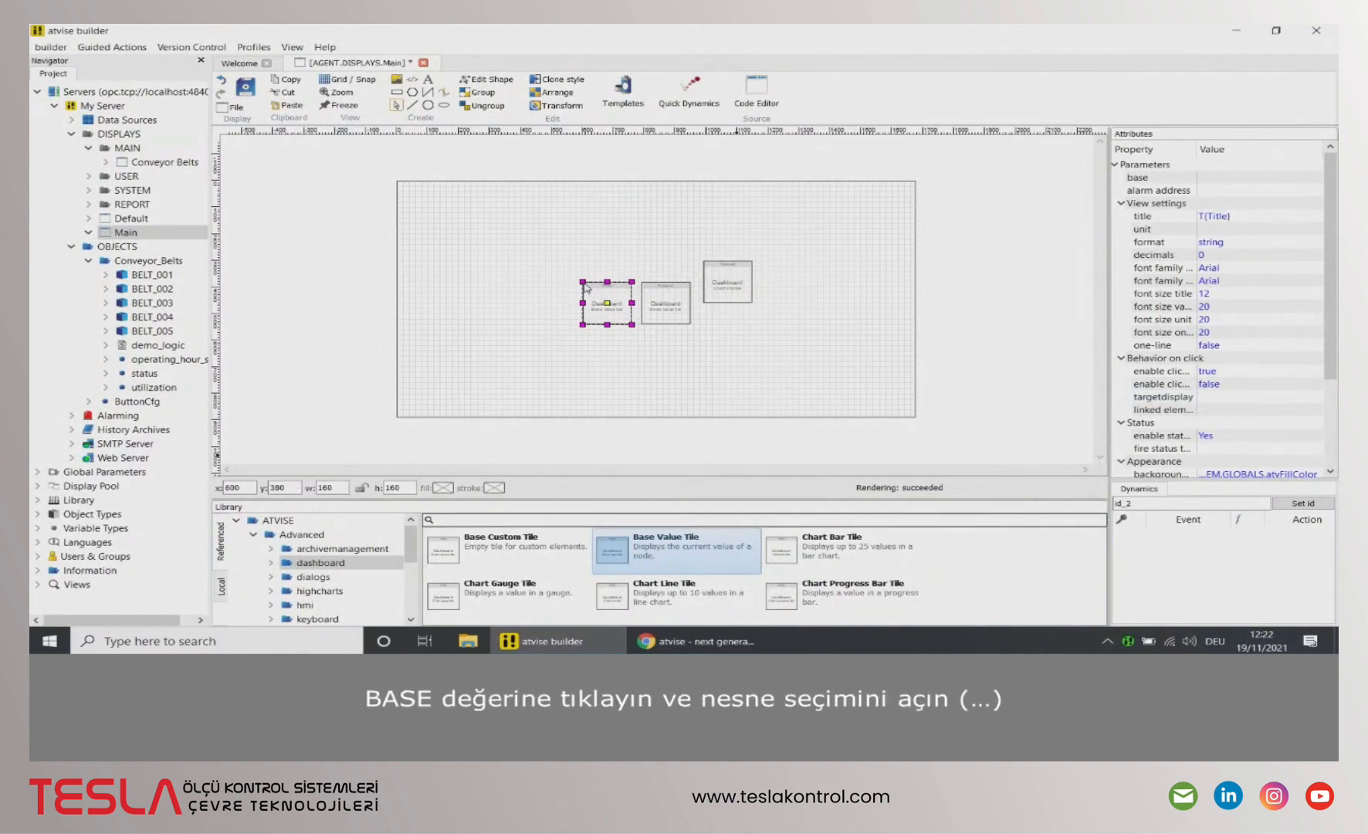
click(1205, 179)
click(1205, 176)
click(566, 243)
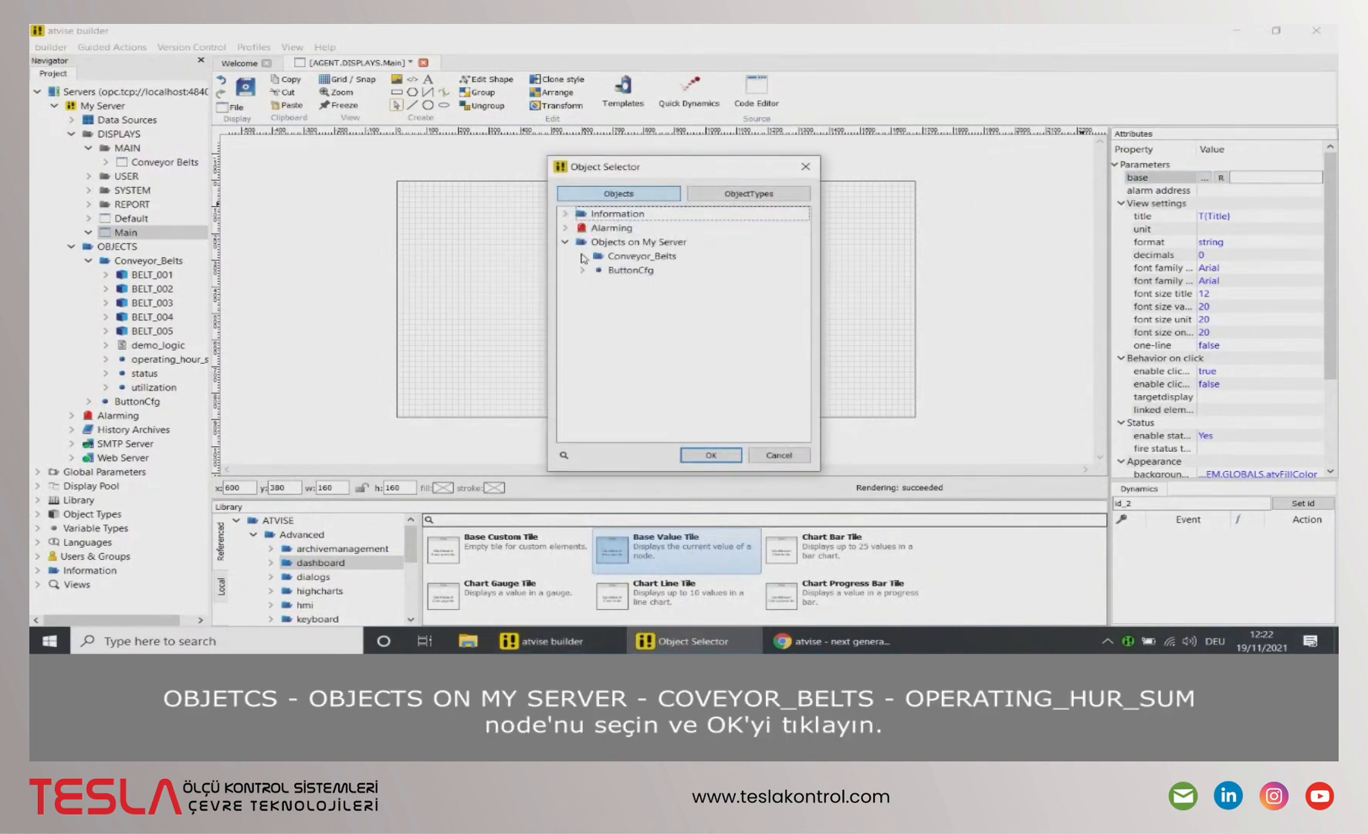
click(581, 257)
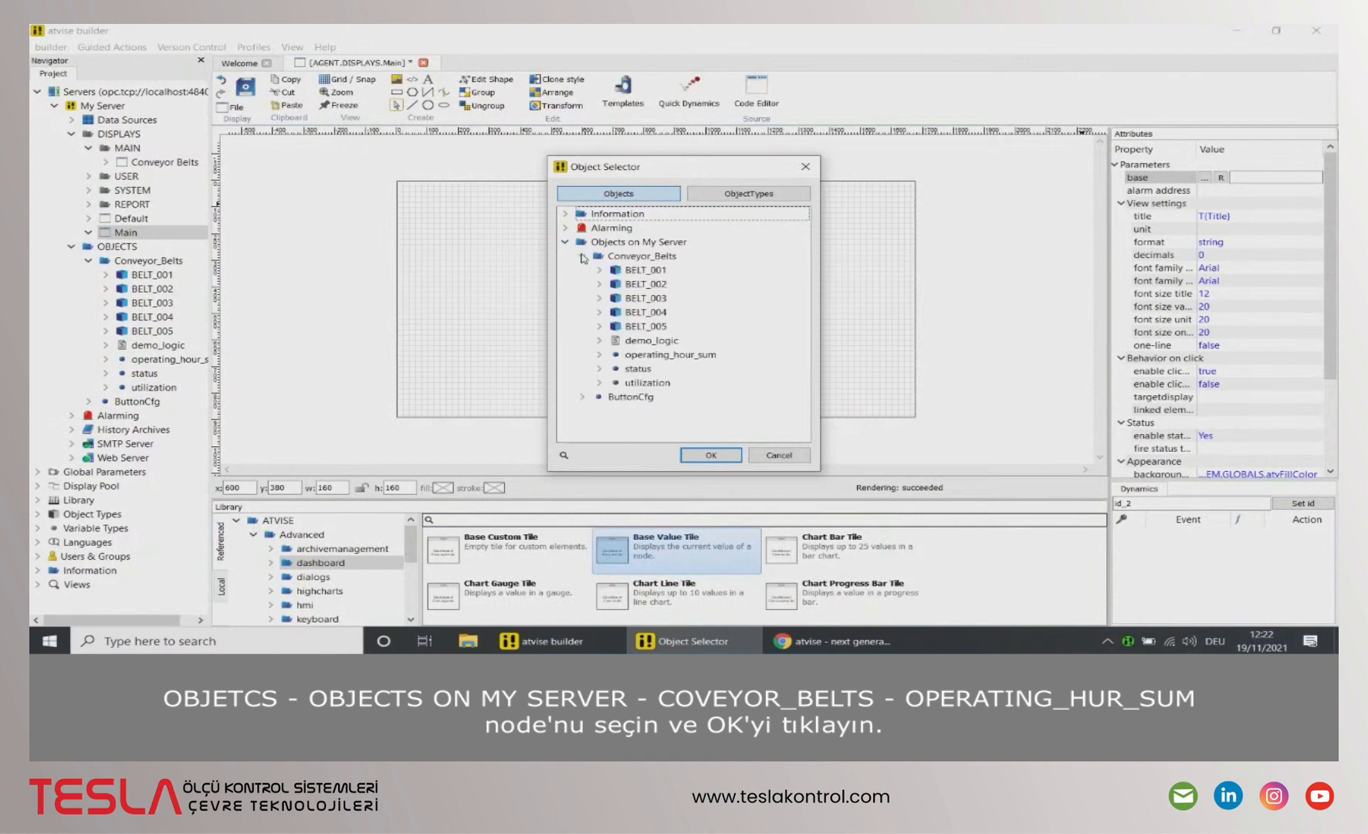
click(670, 355)
click(711, 455)
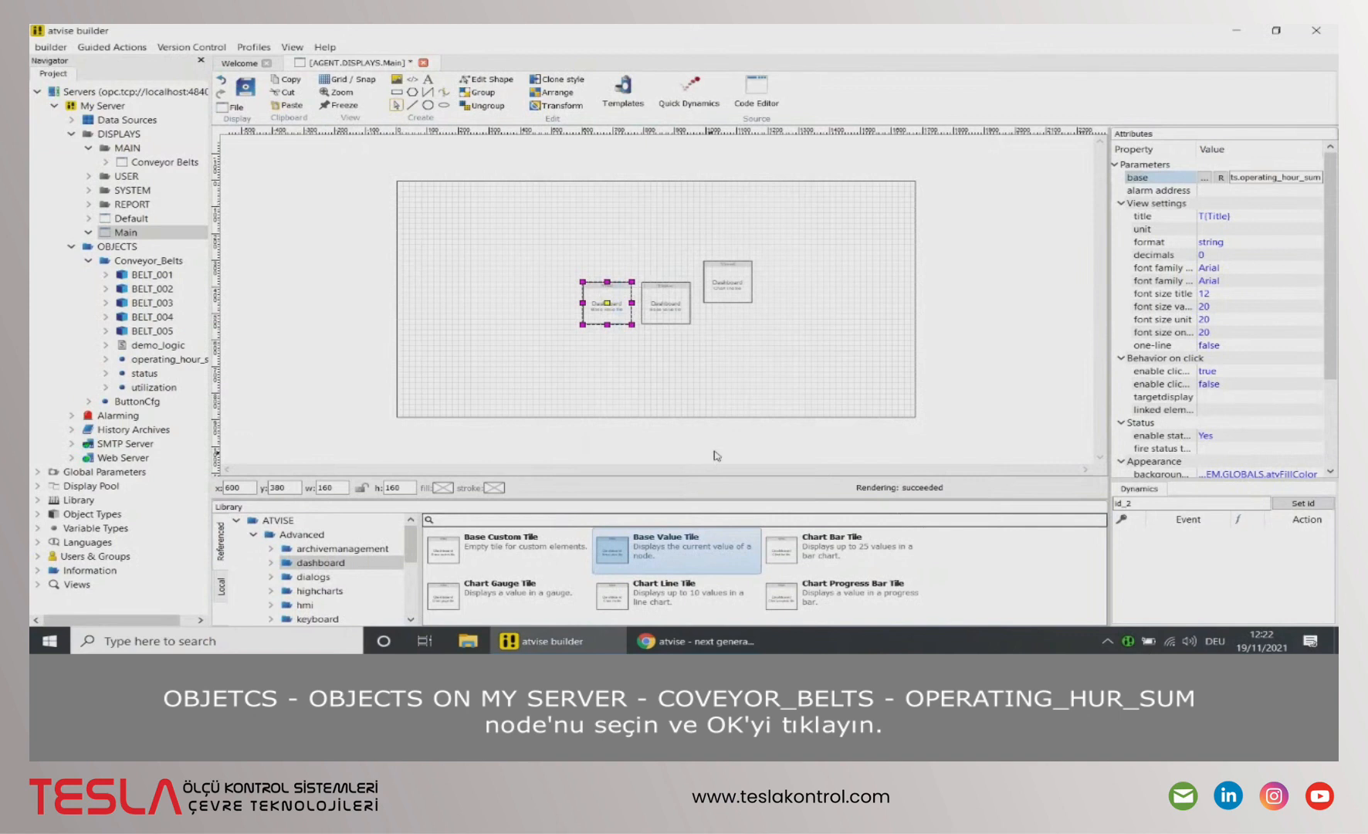
Set the new value tile's title to Operating Hours Sum and its unit to Hours
click(1229, 217)
text(Operati)
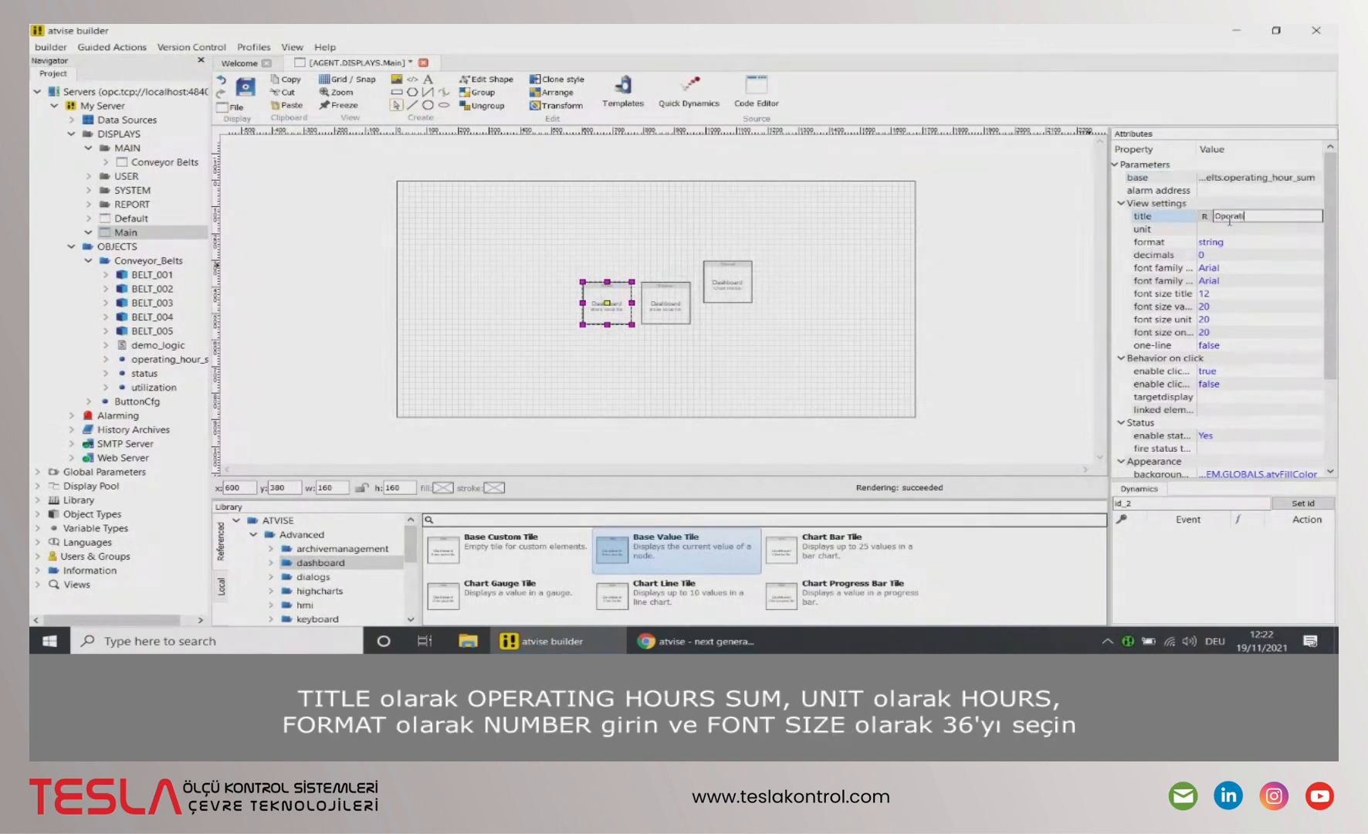
text(ng Hours Sum)
key(Return)
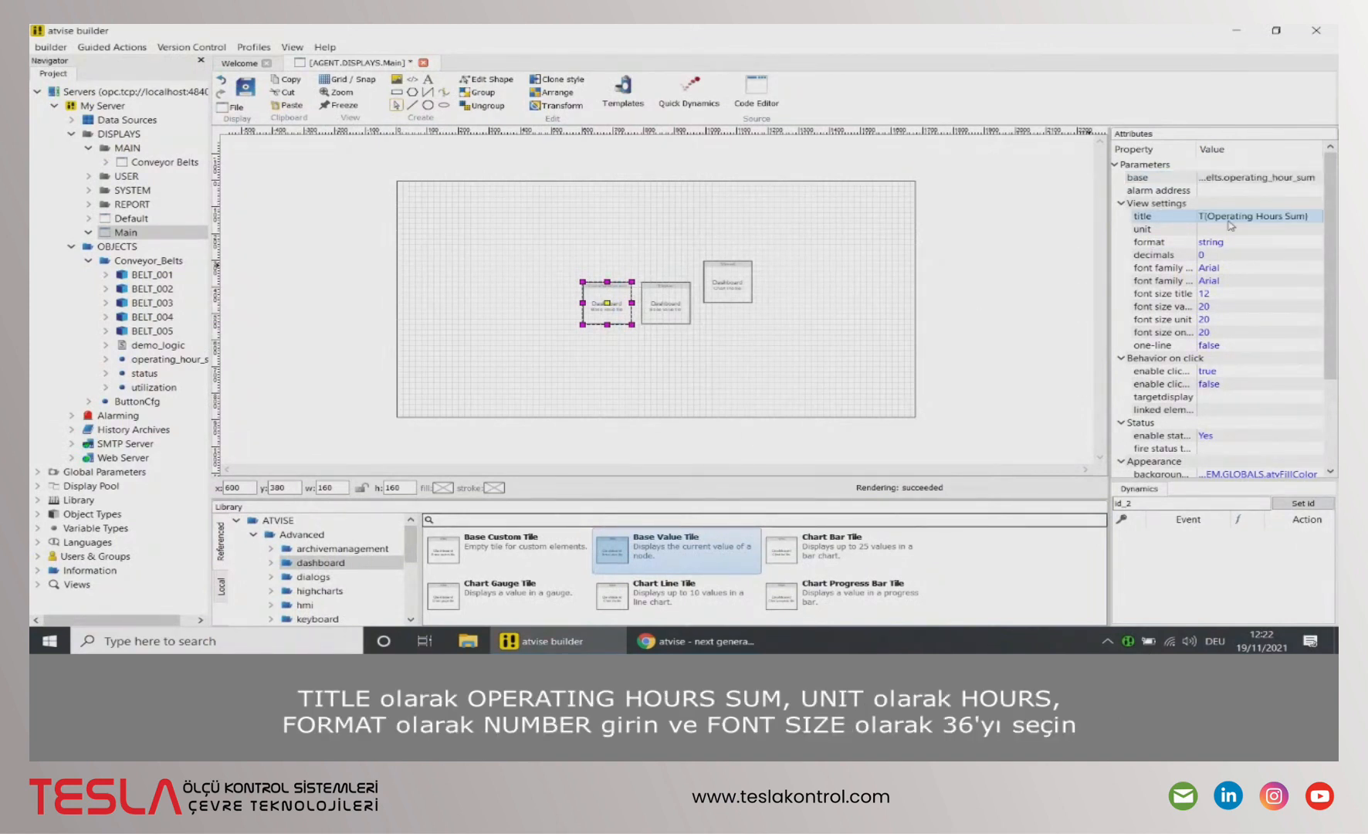
click(1231, 229)
text(Hours)
Set the Operating Hours Sum tile's format to number and its value font size to 36
click(1230, 242)
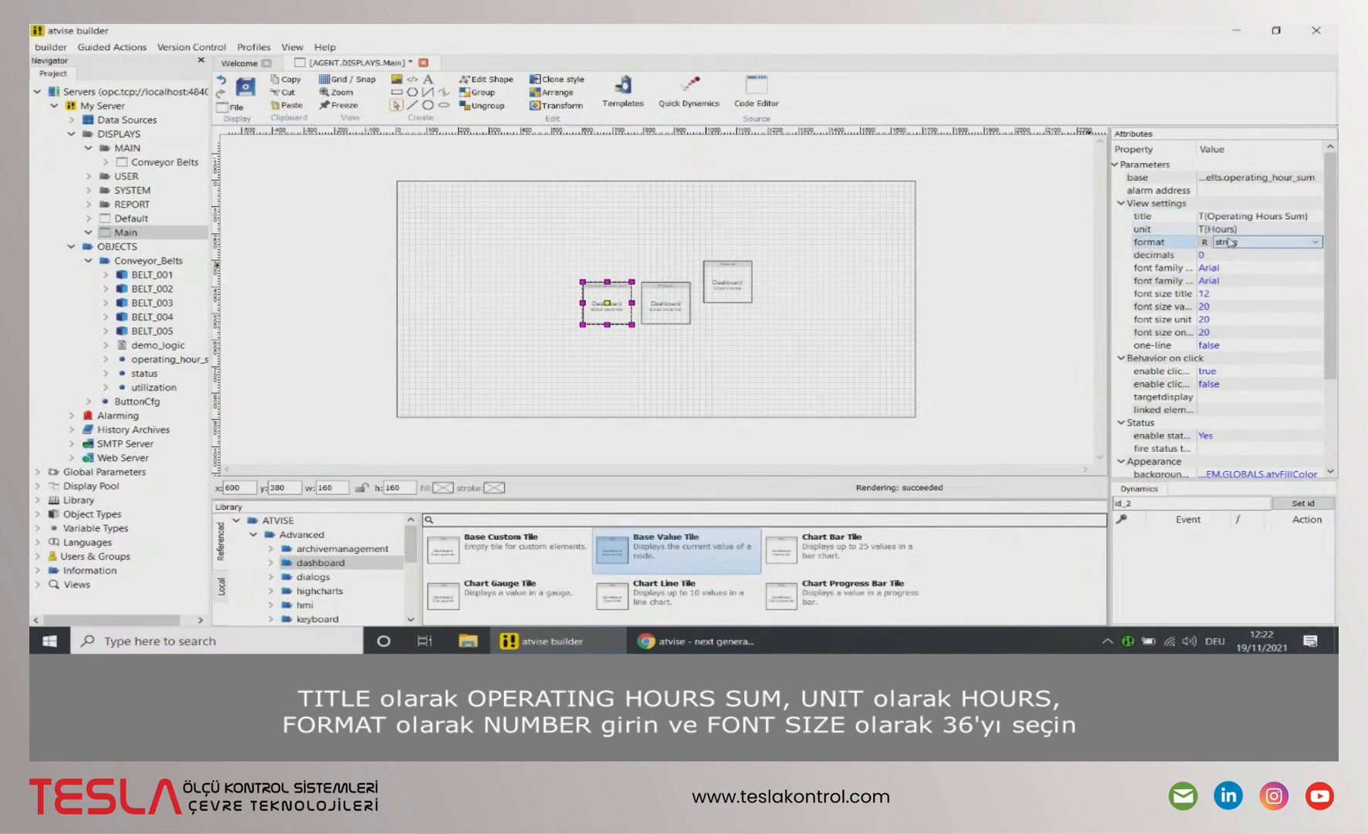
click(1230, 242)
click(1230, 274)
click(1228, 308)
click(1228, 308)
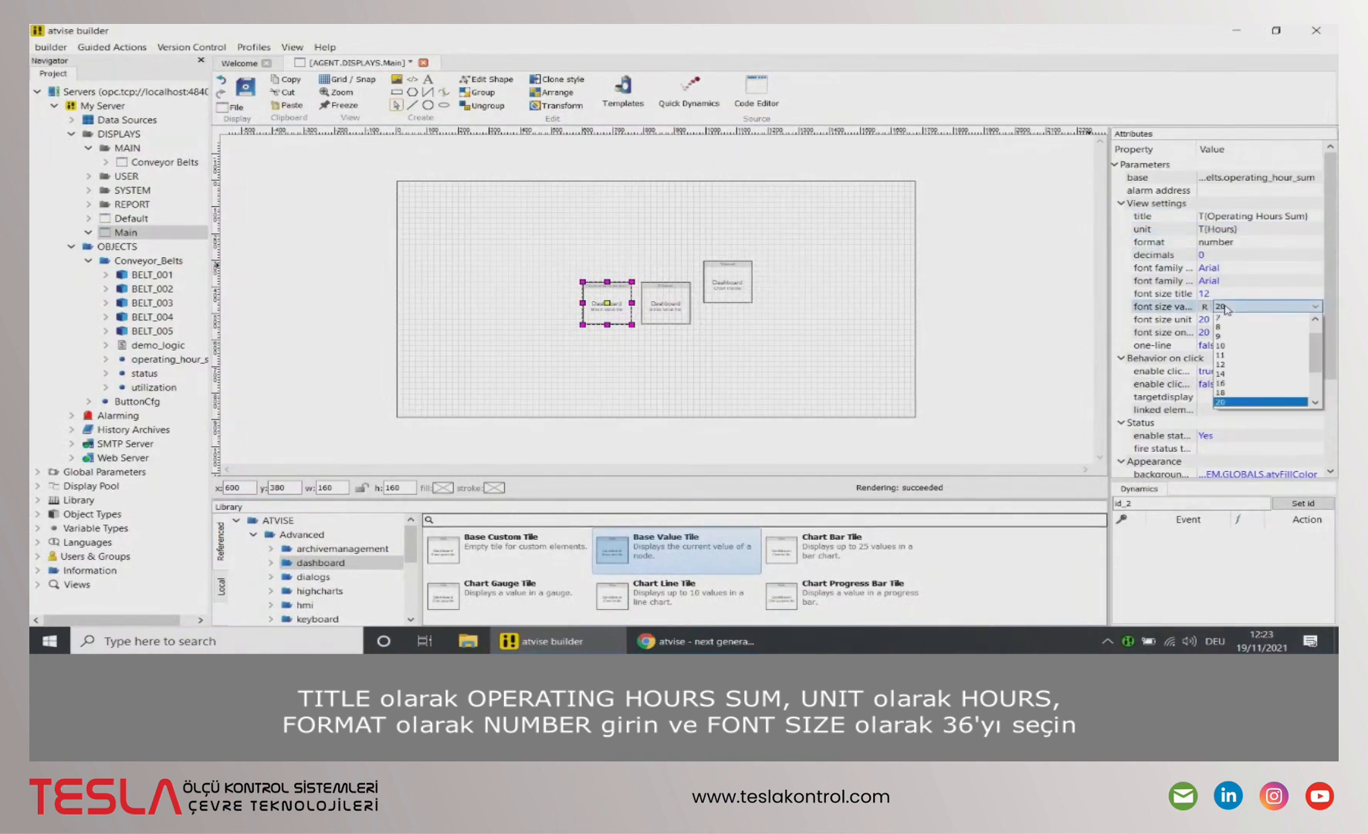
scroll(1238, 379, down, 2)
click(1239, 384)
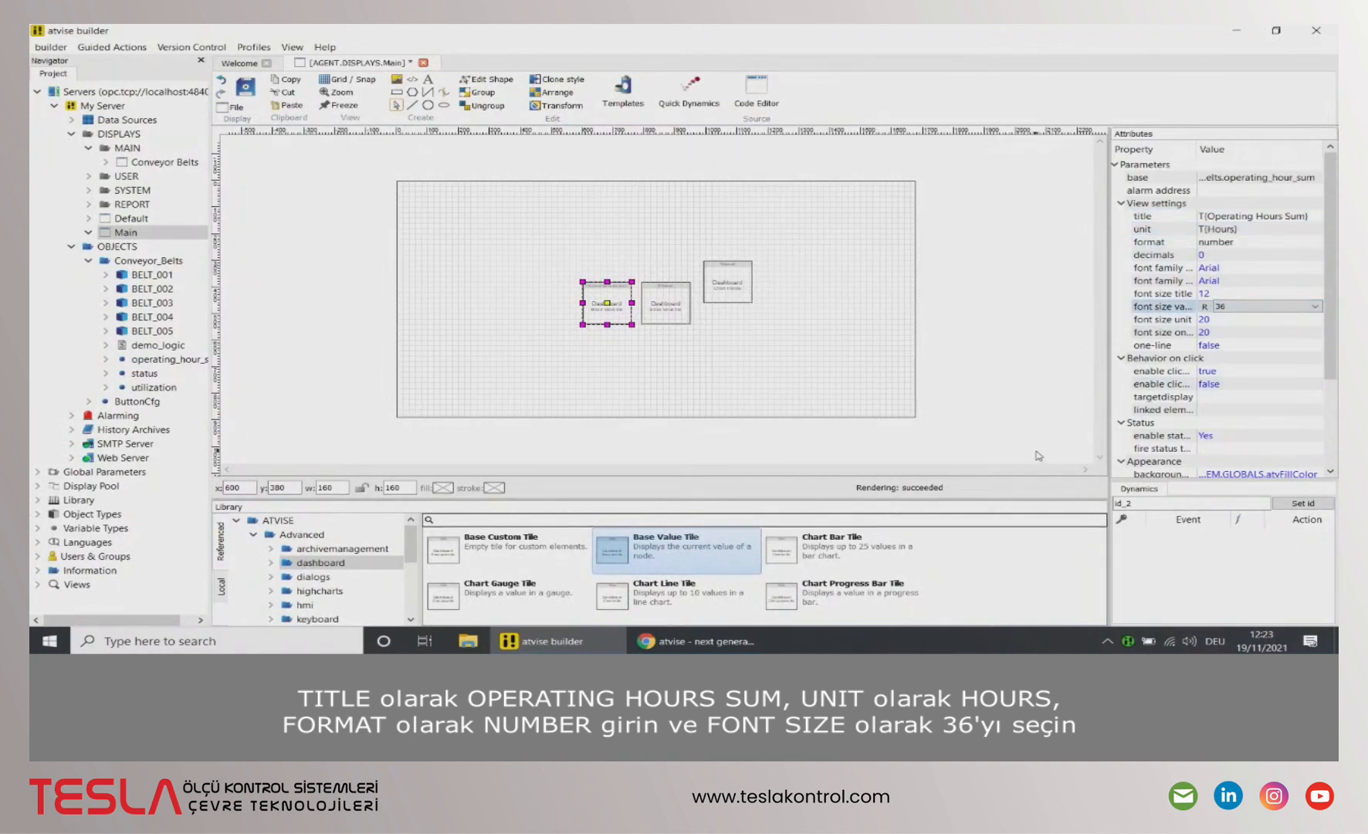
Add a Chart Gauge Tile to the left of the Operating Hours Sum tile and set its base to utilization under Conveyor_Belts
drag(505, 608, 527, 287)
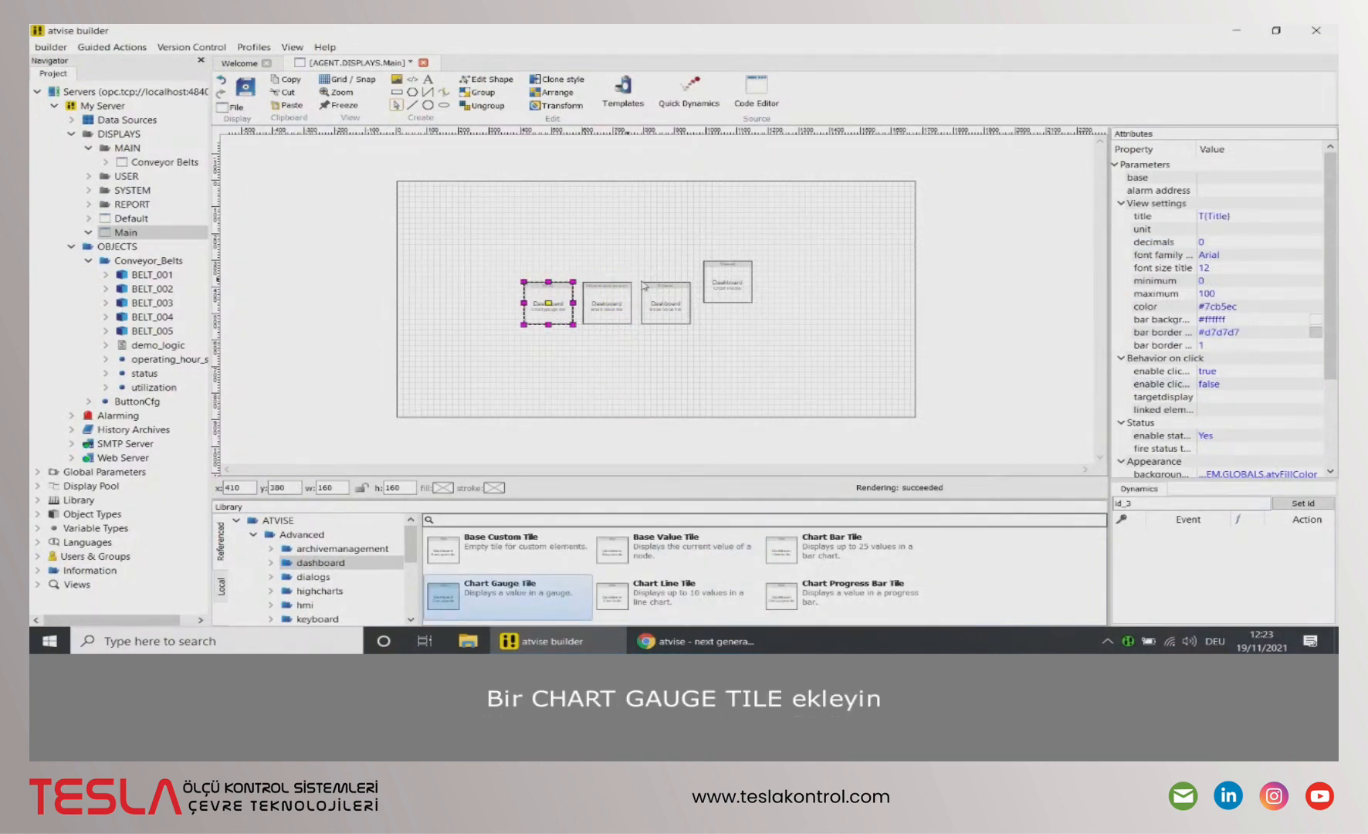
click(1159, 178)
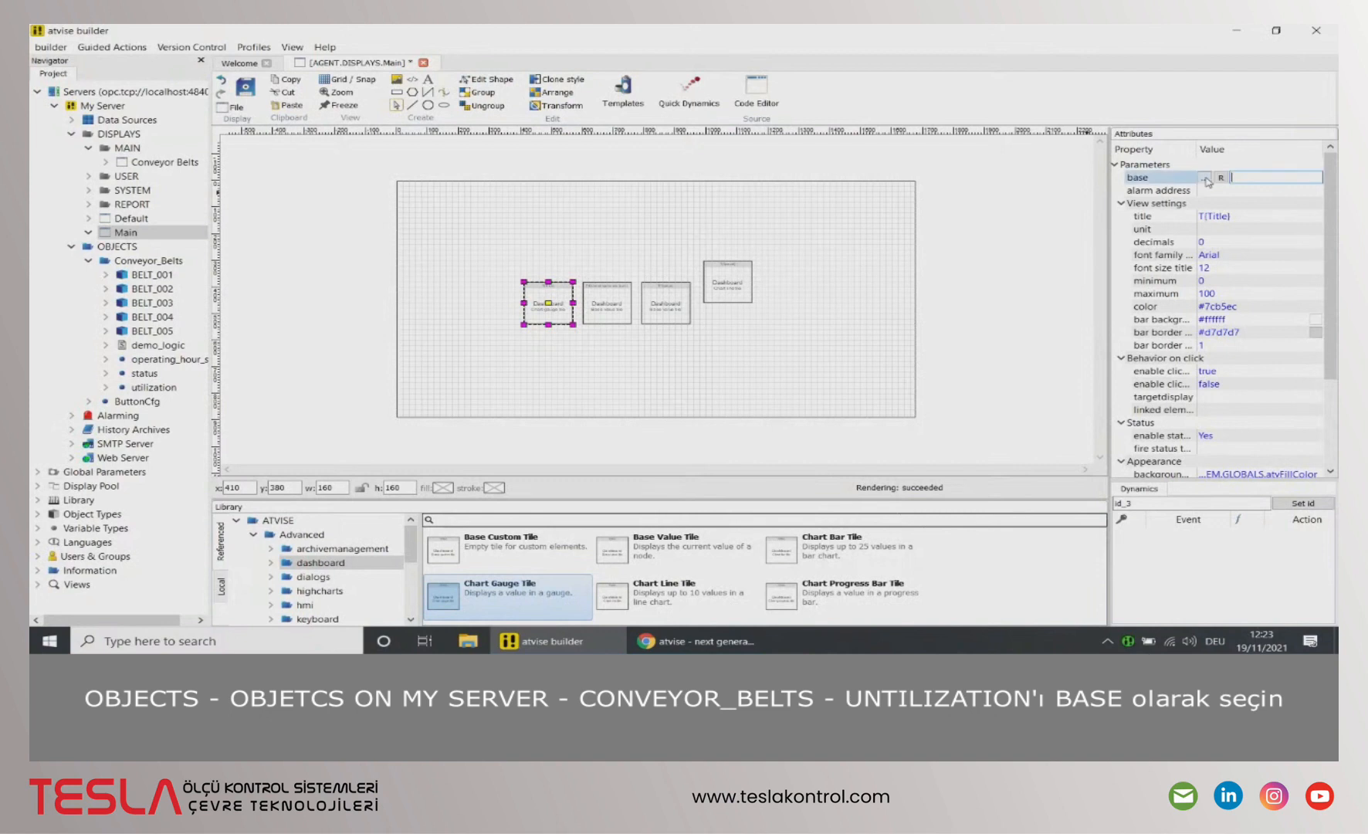
click(1205, 178)
click(566, 242)
click(582, 257)
click(629, 381)
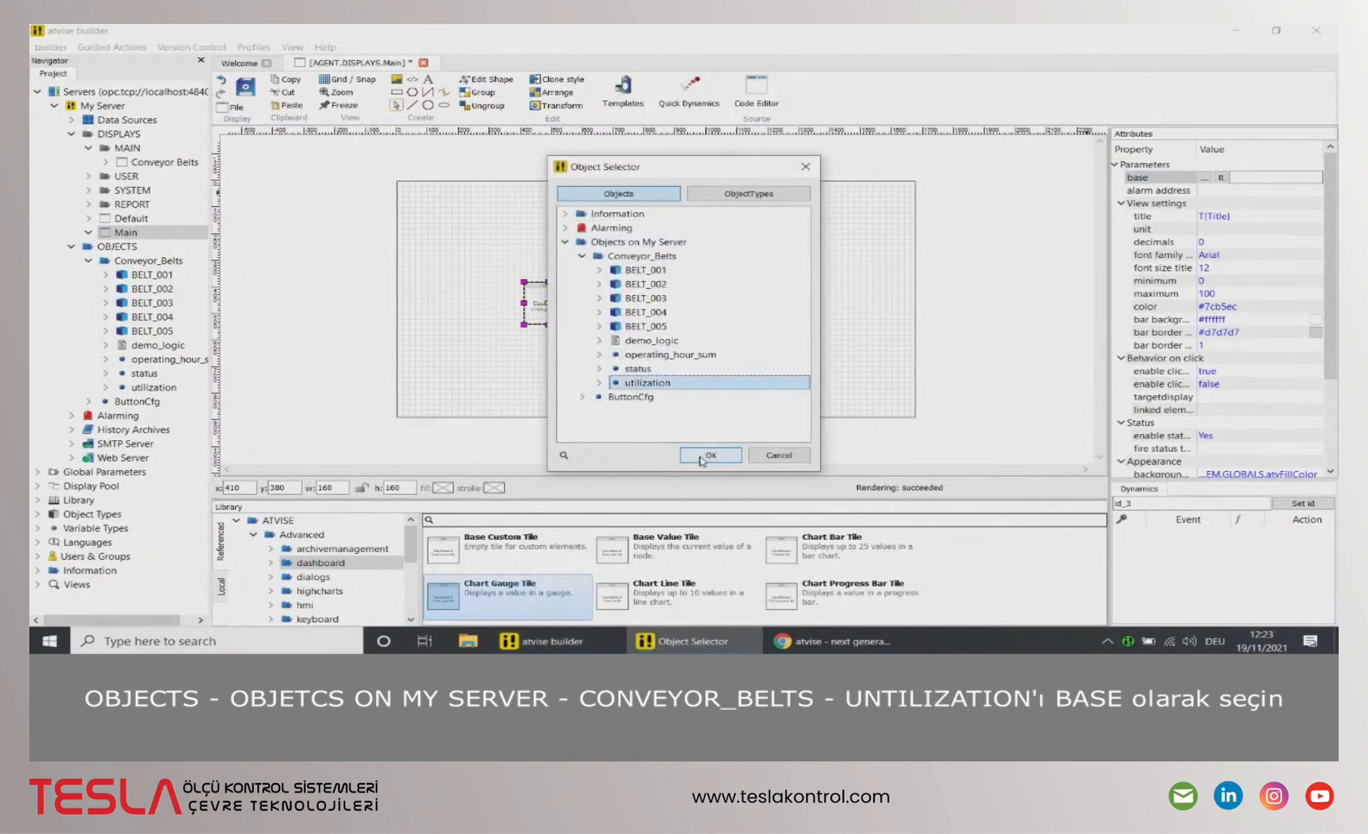
click(711, 455)
Set the gauge tile's title to Utilization
click(1214, 216)
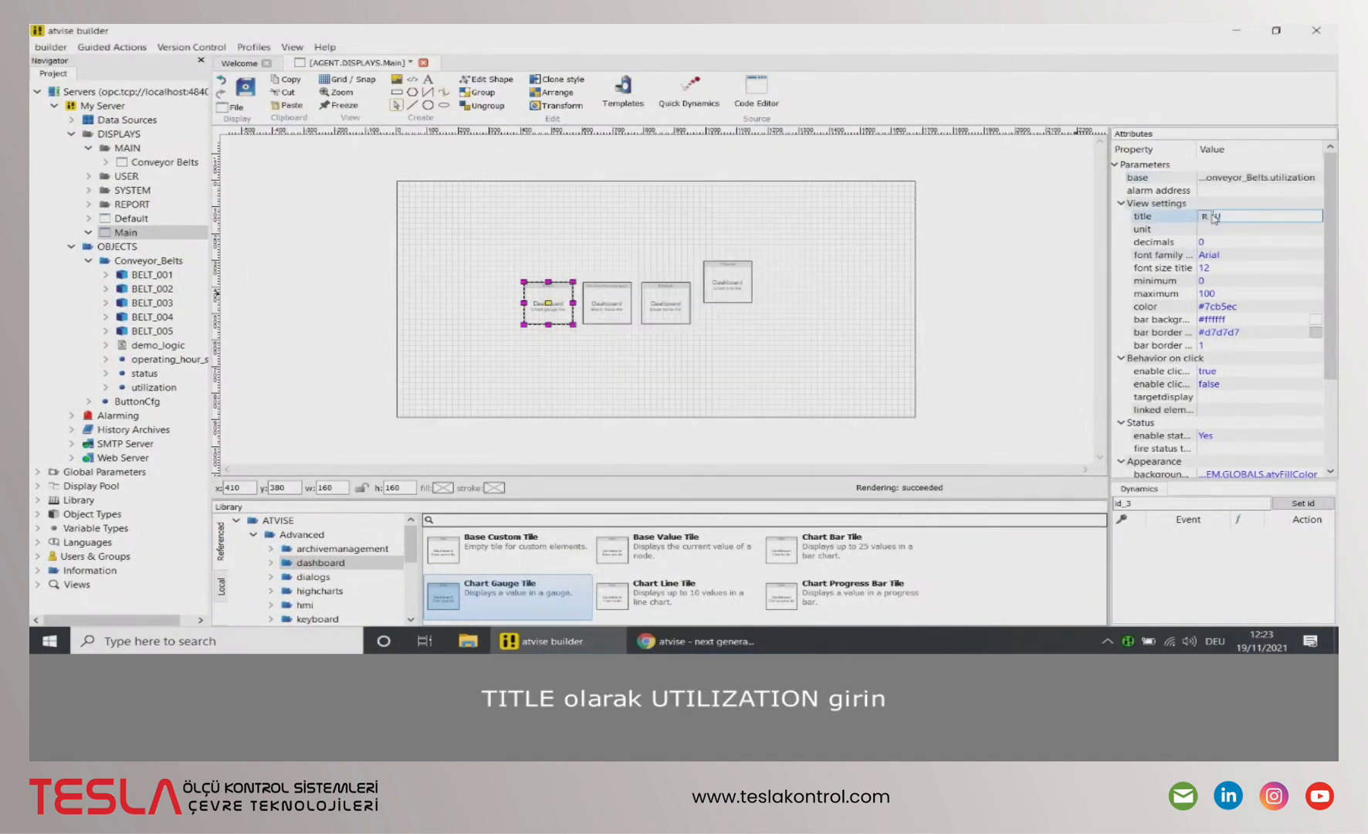
text(Utilization)
key(Return)
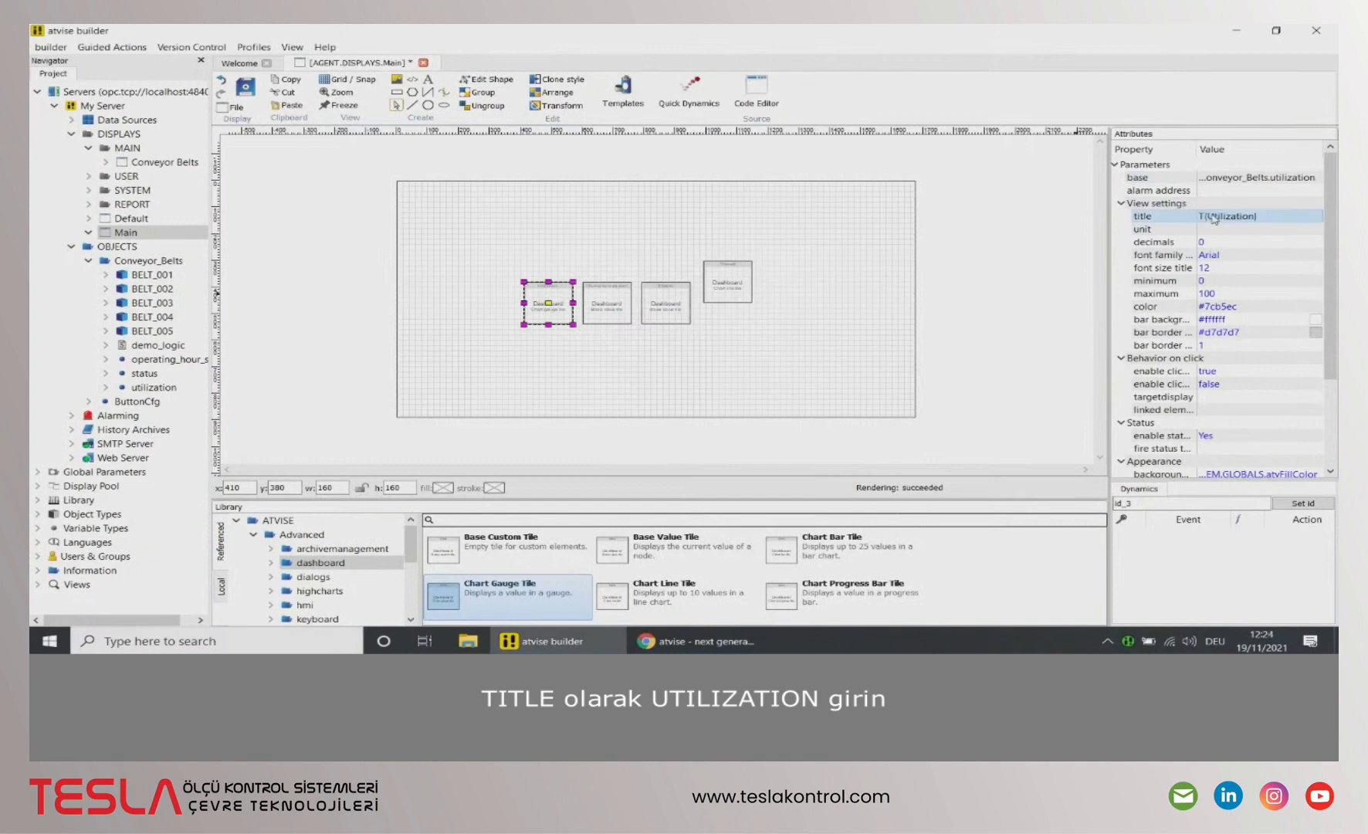
Add a Chart Bar Tile to the right of the Speed line chart tile and title it Operating Hours
drag(782, 550, 767, 268)
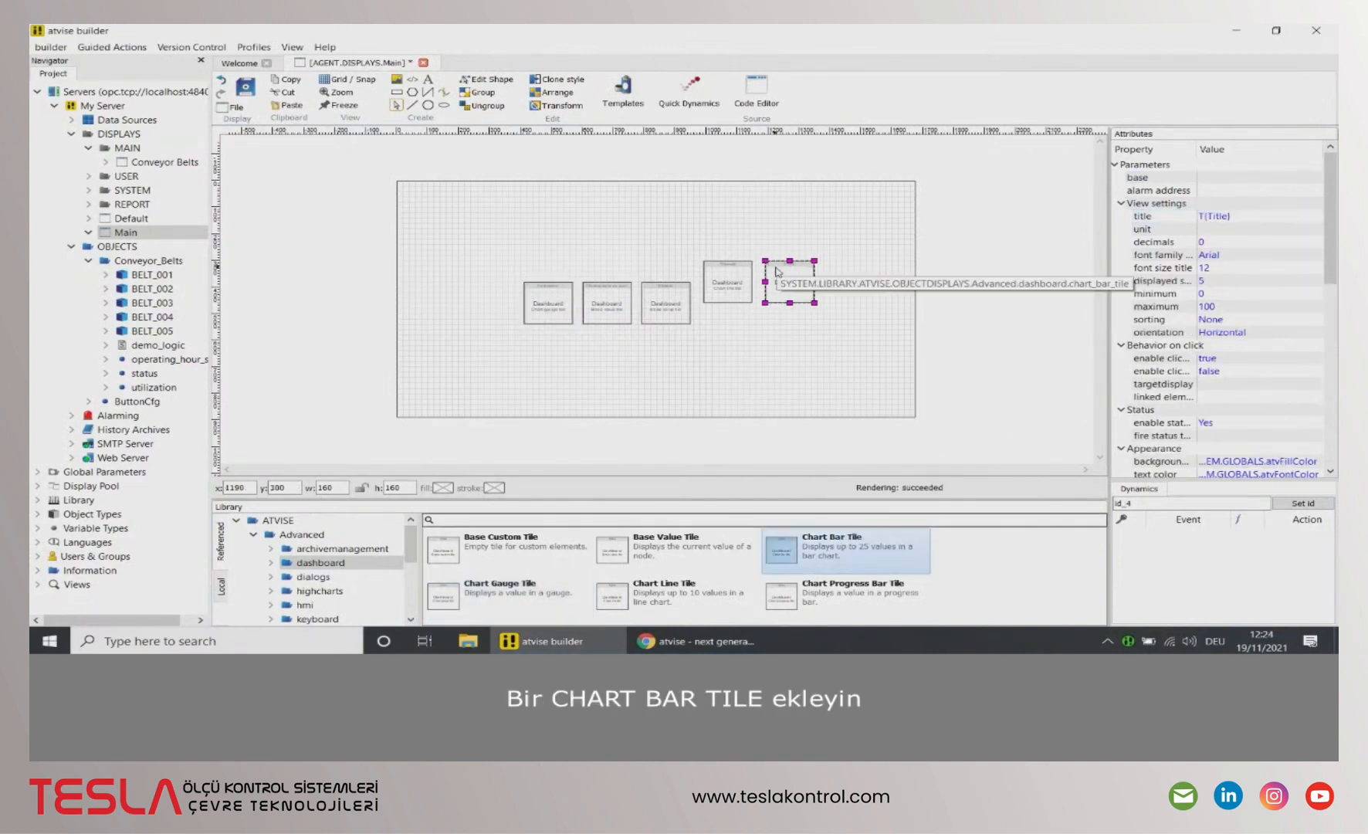
click(1210, 216)
text(Op)
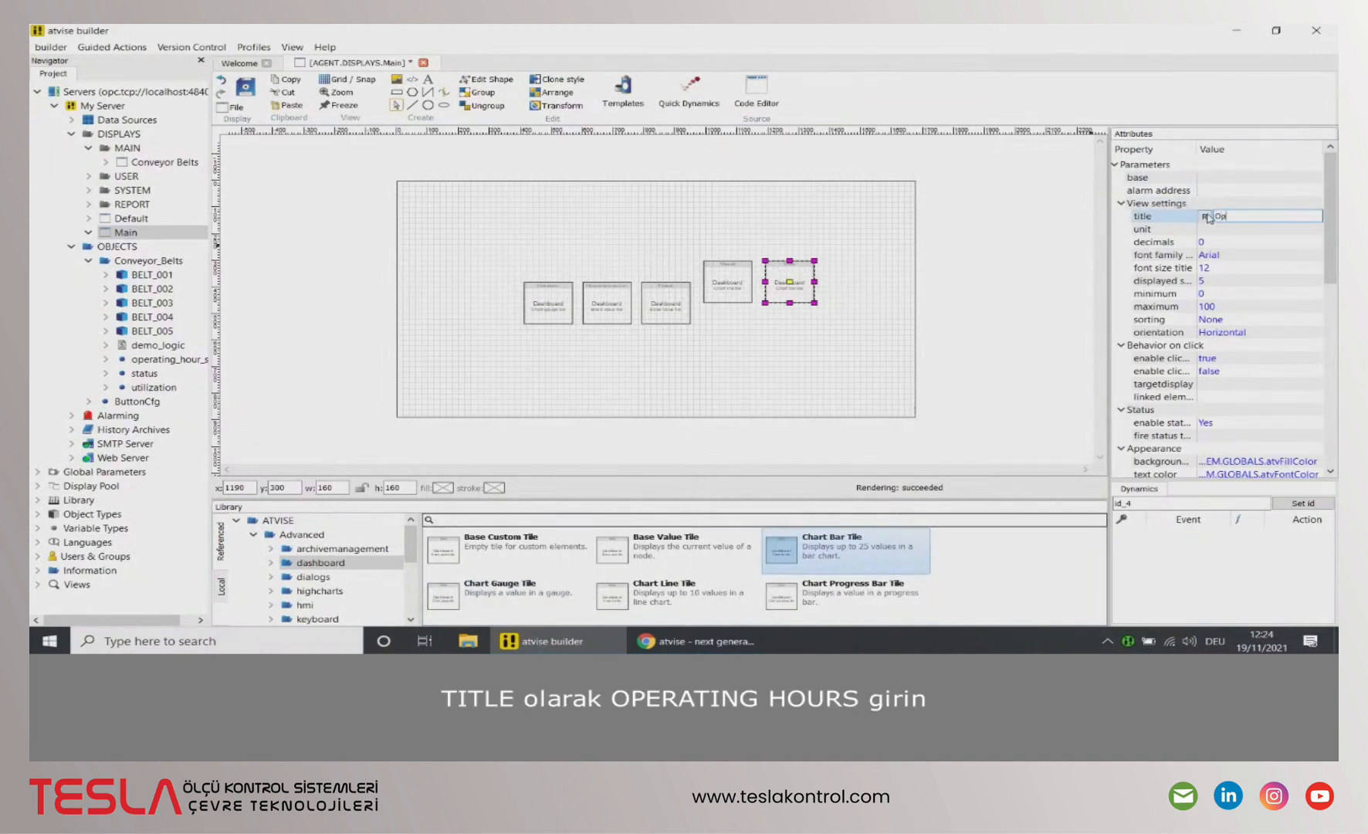
text(erating Hours)
key(Return)
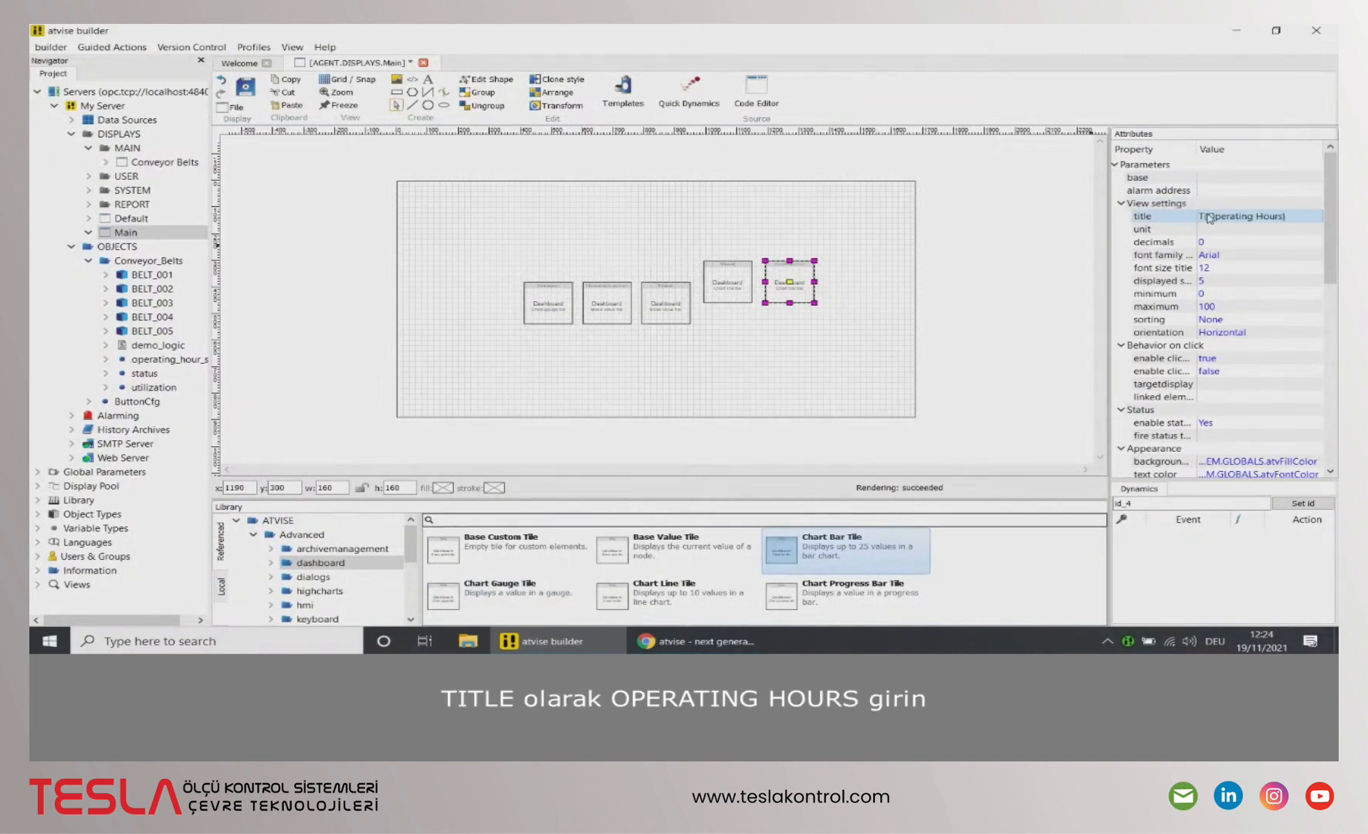
Set the Operating Hours bar chart tile's maximum to 40000
click(1216, 307)
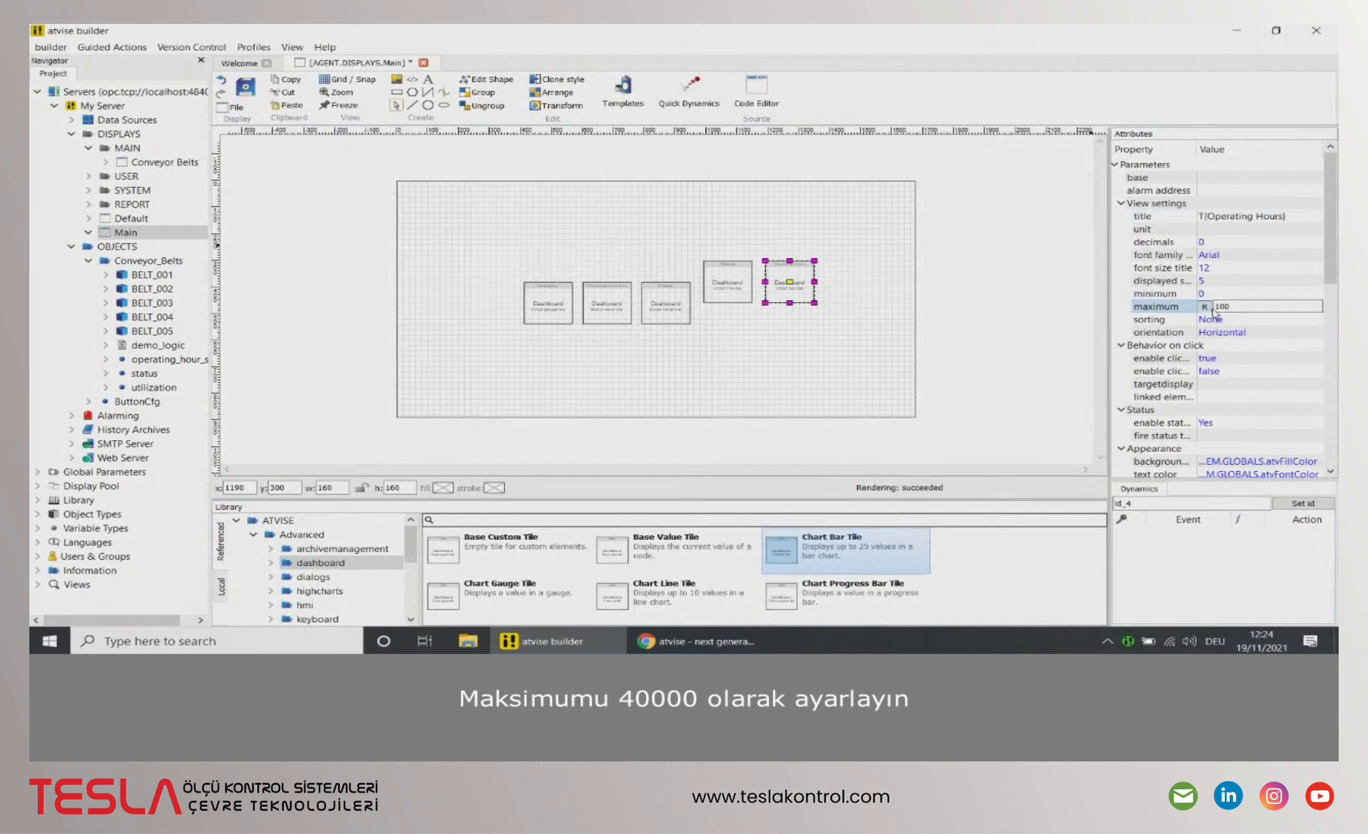
text(40000)
key(Return)
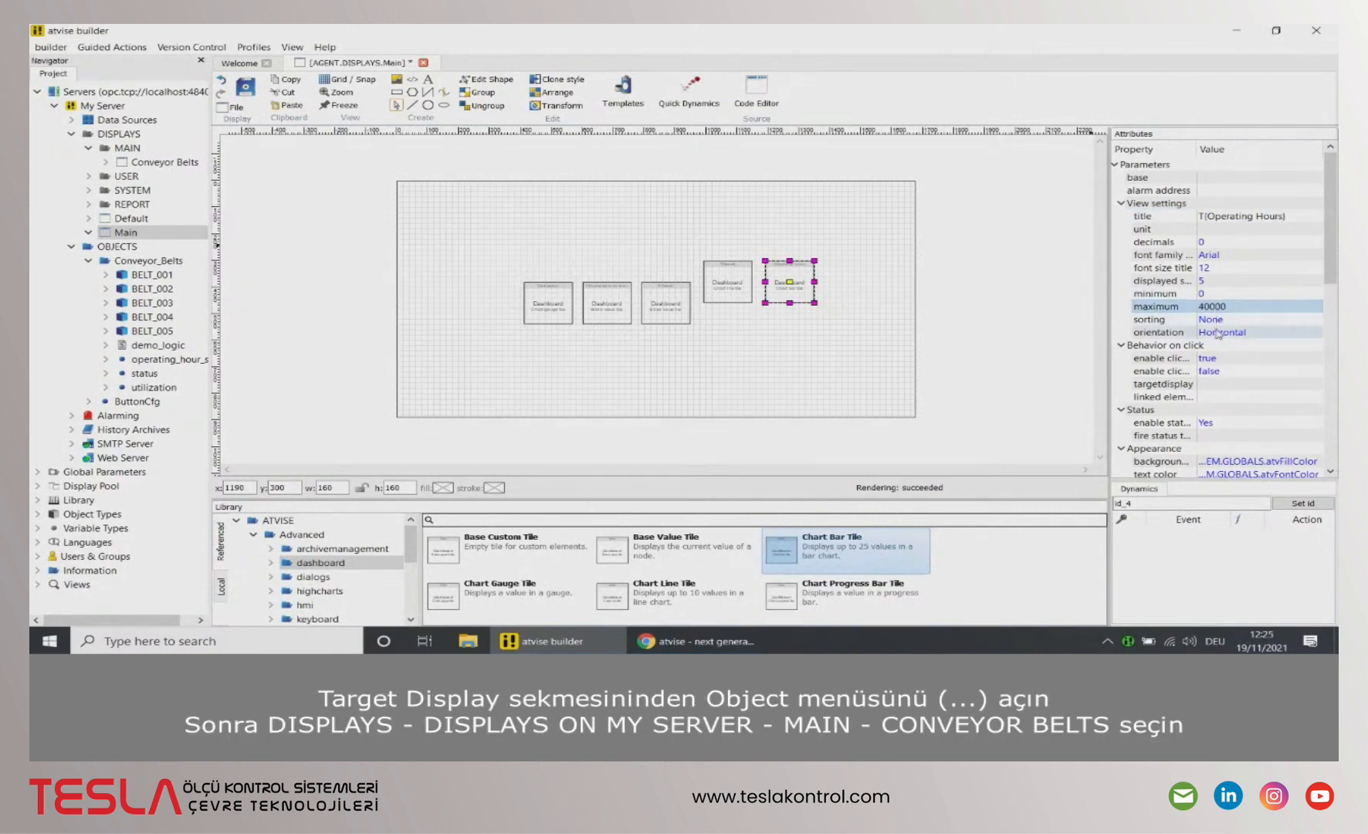
Set the bar chart tile's target display to Conveyor Belts, found under Displays on My Server, MAIN
click(1236, 384)
click(1205, 384)
click(597, 193)
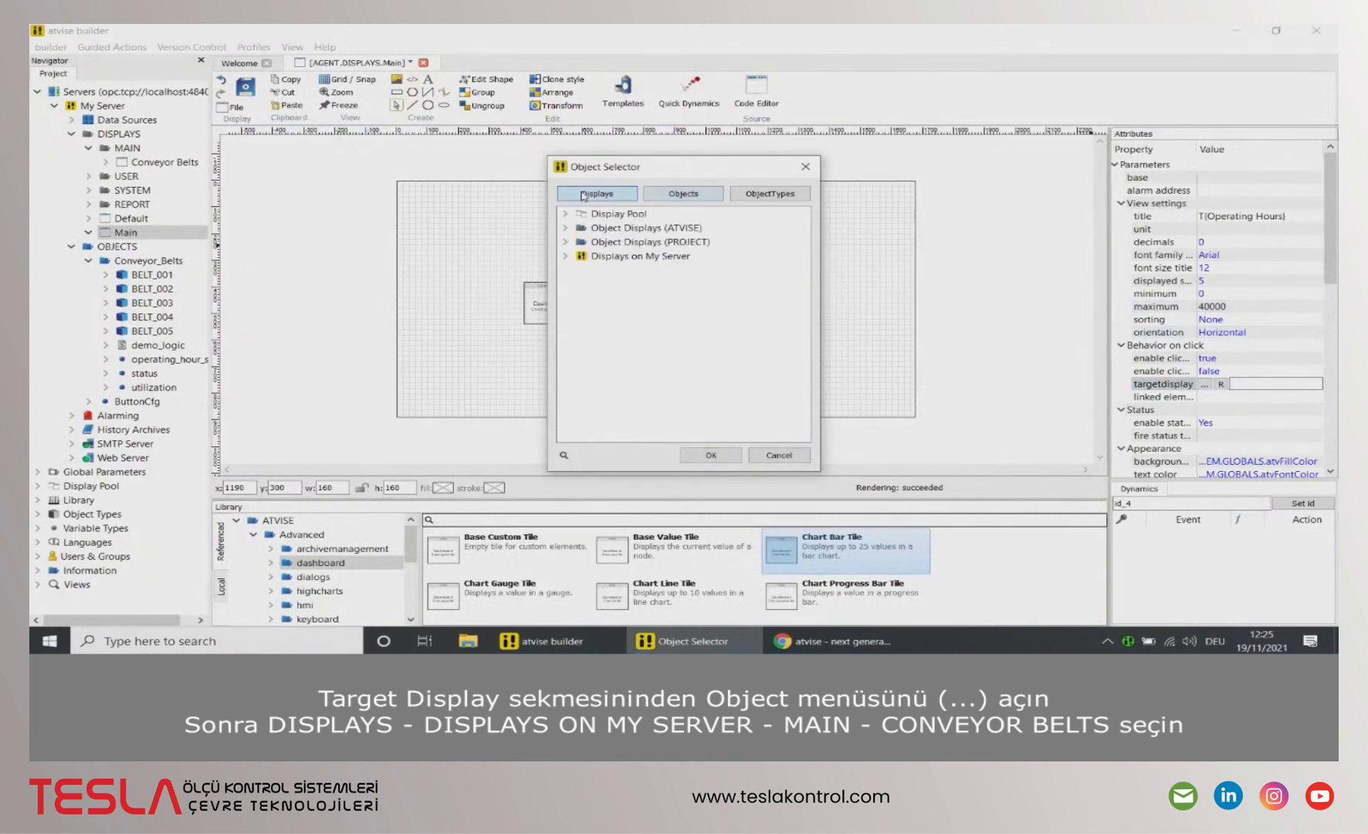
click(570, 256)
click(583, 270)
click(645, 283)
click(711, 455)
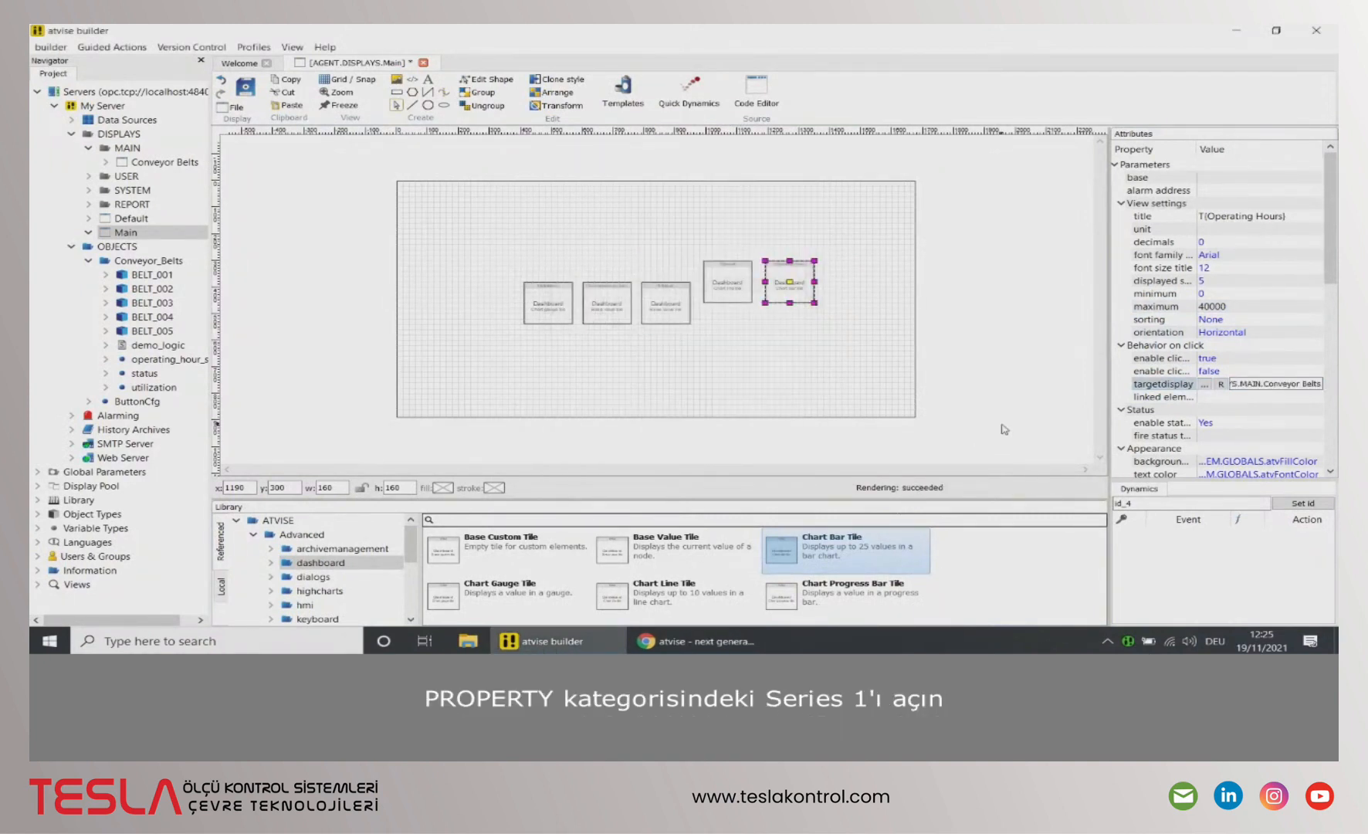
Name Series 1 of the bar chart tile CB1
scroll(1143, 386, down, 6)
click(1121, 332)
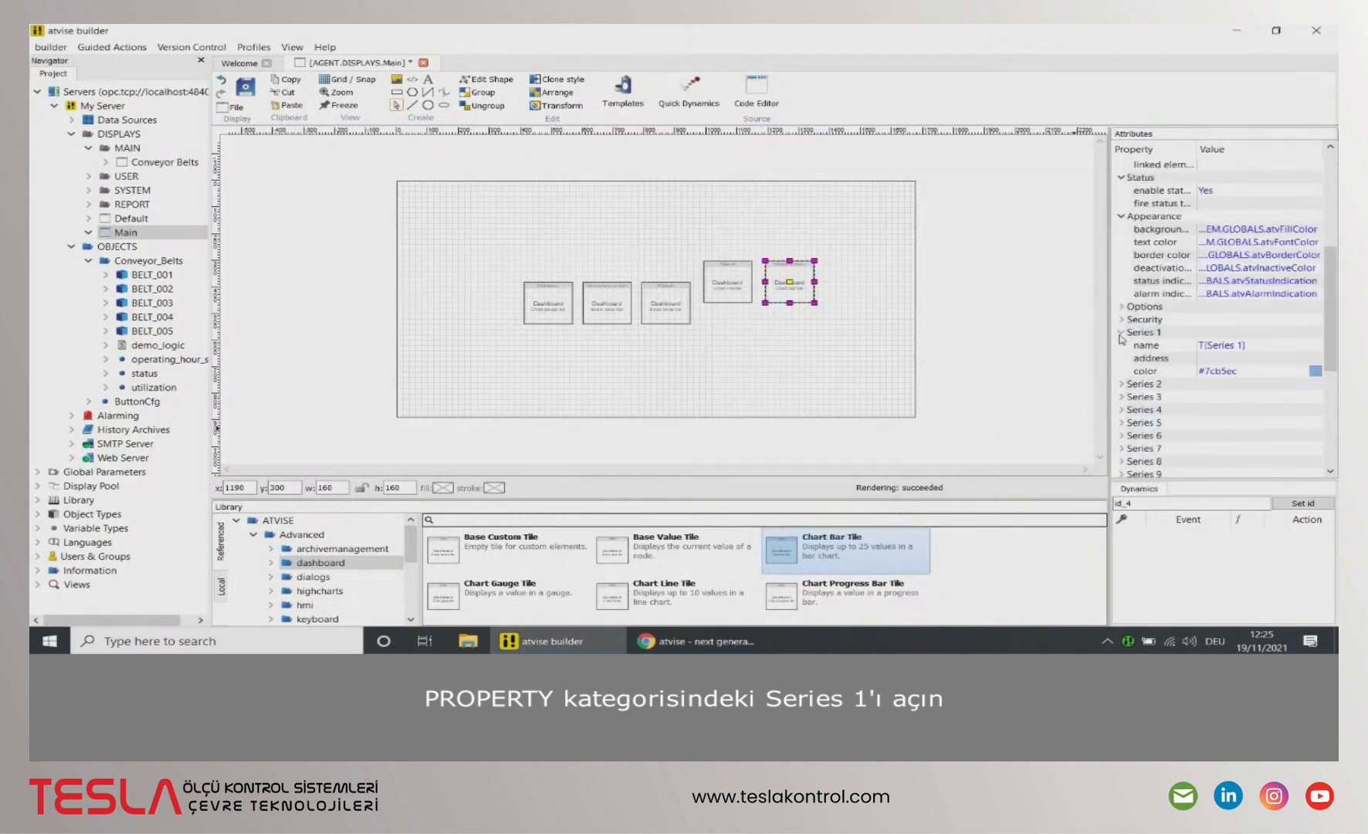
double_click(1233, 345)
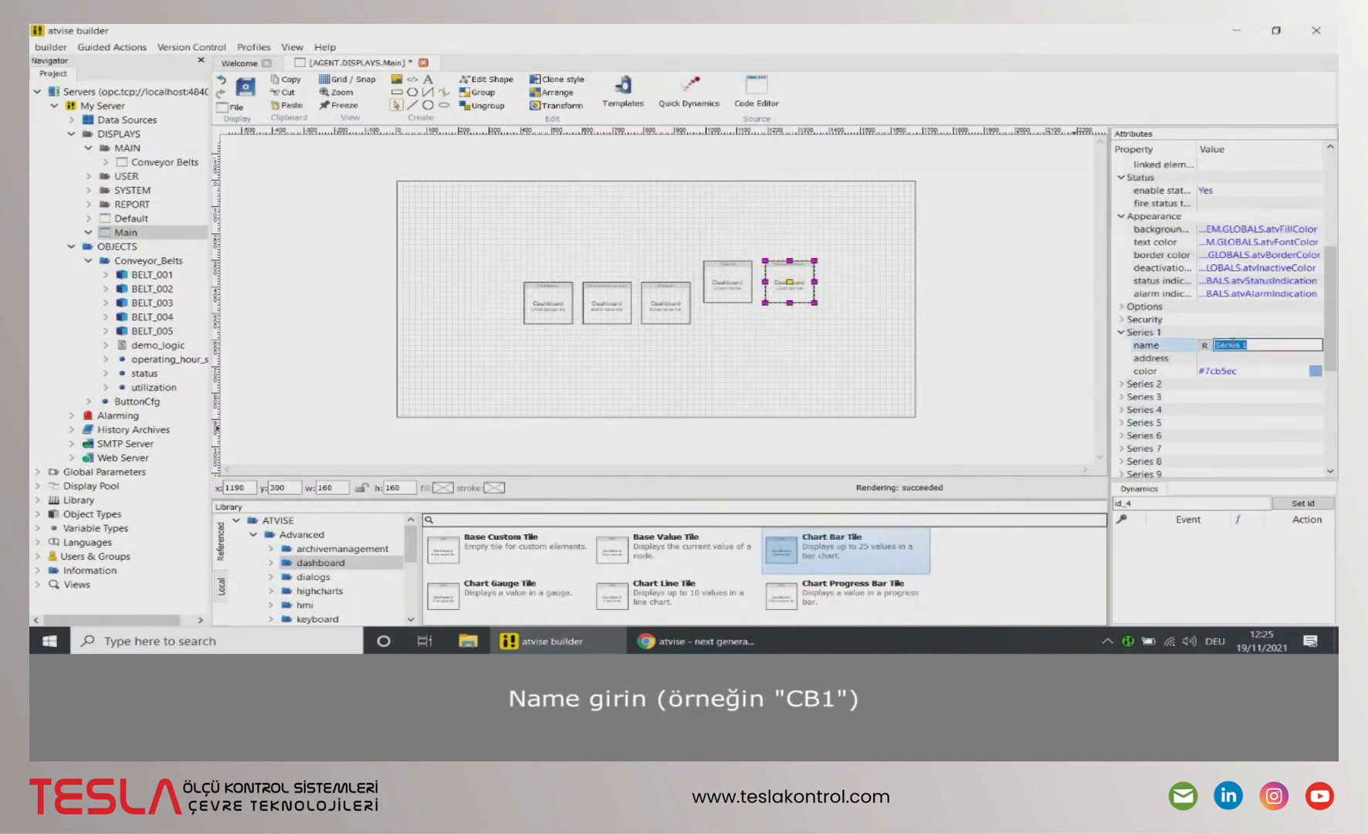
text(CB1)
key(Return)
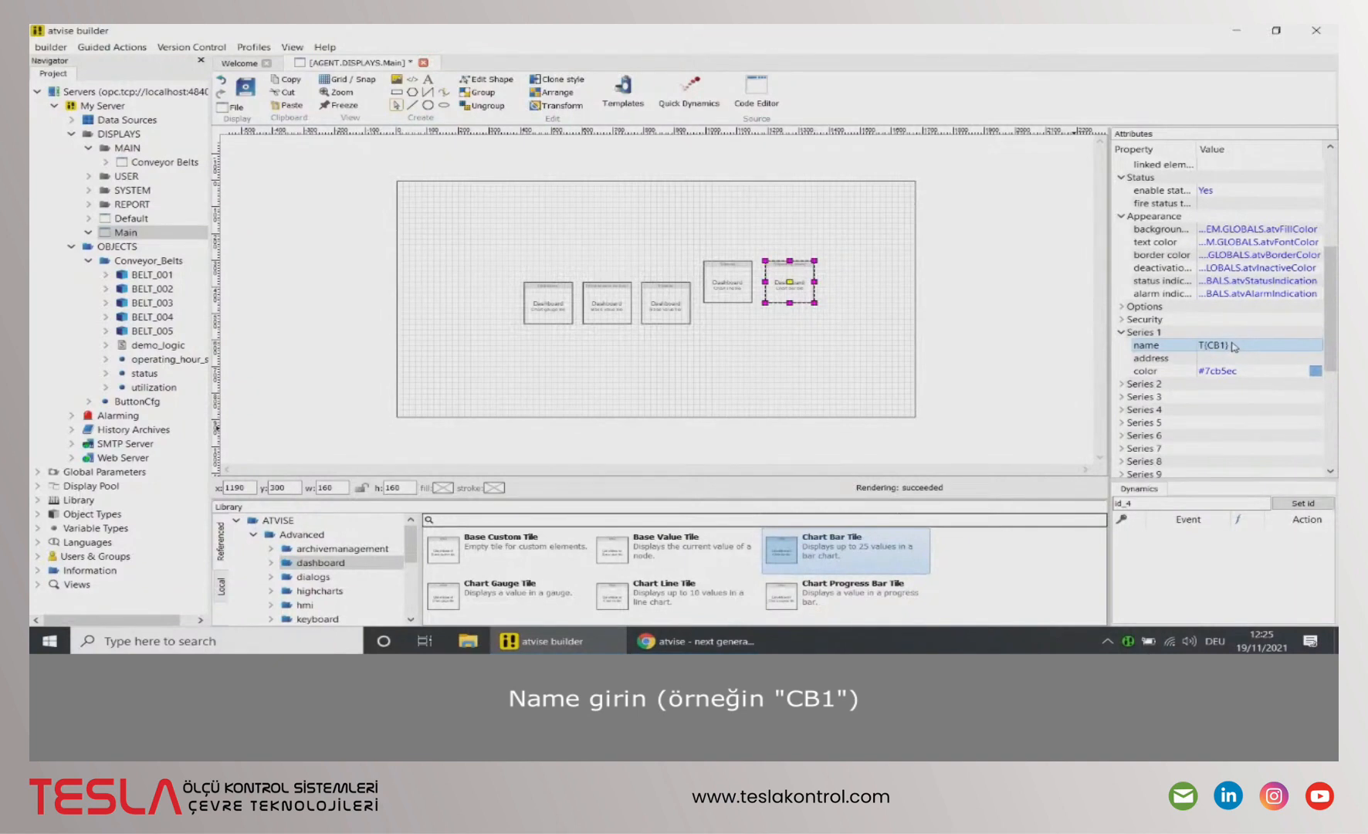
Set the Series 1 address of the bar chart tile to the operating_hours node of BELT_001 under Conveyor_Belts
click(1235, 357)
click(1205, 359)
click(566, 242)
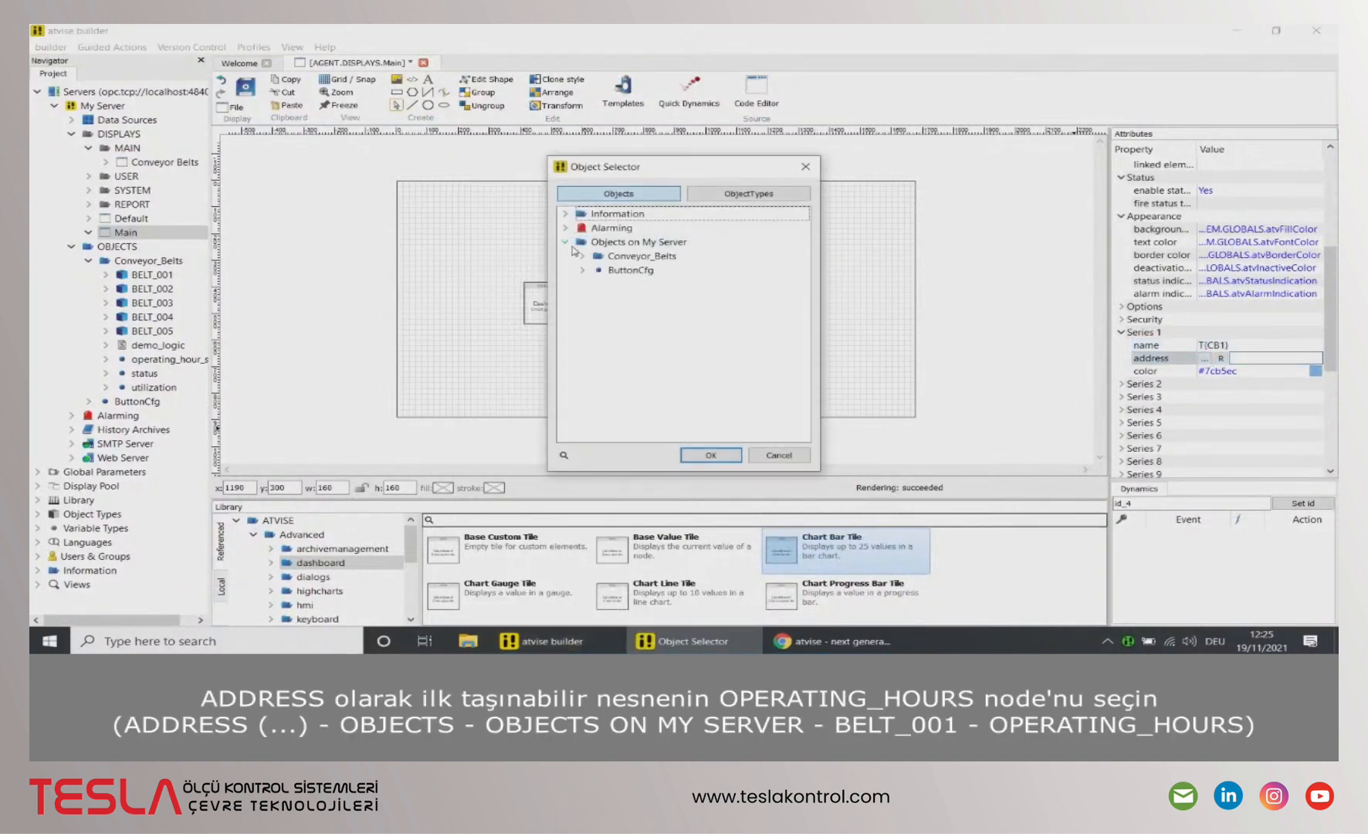
click(582, 256)
click(599, 270)
click(678, 298)
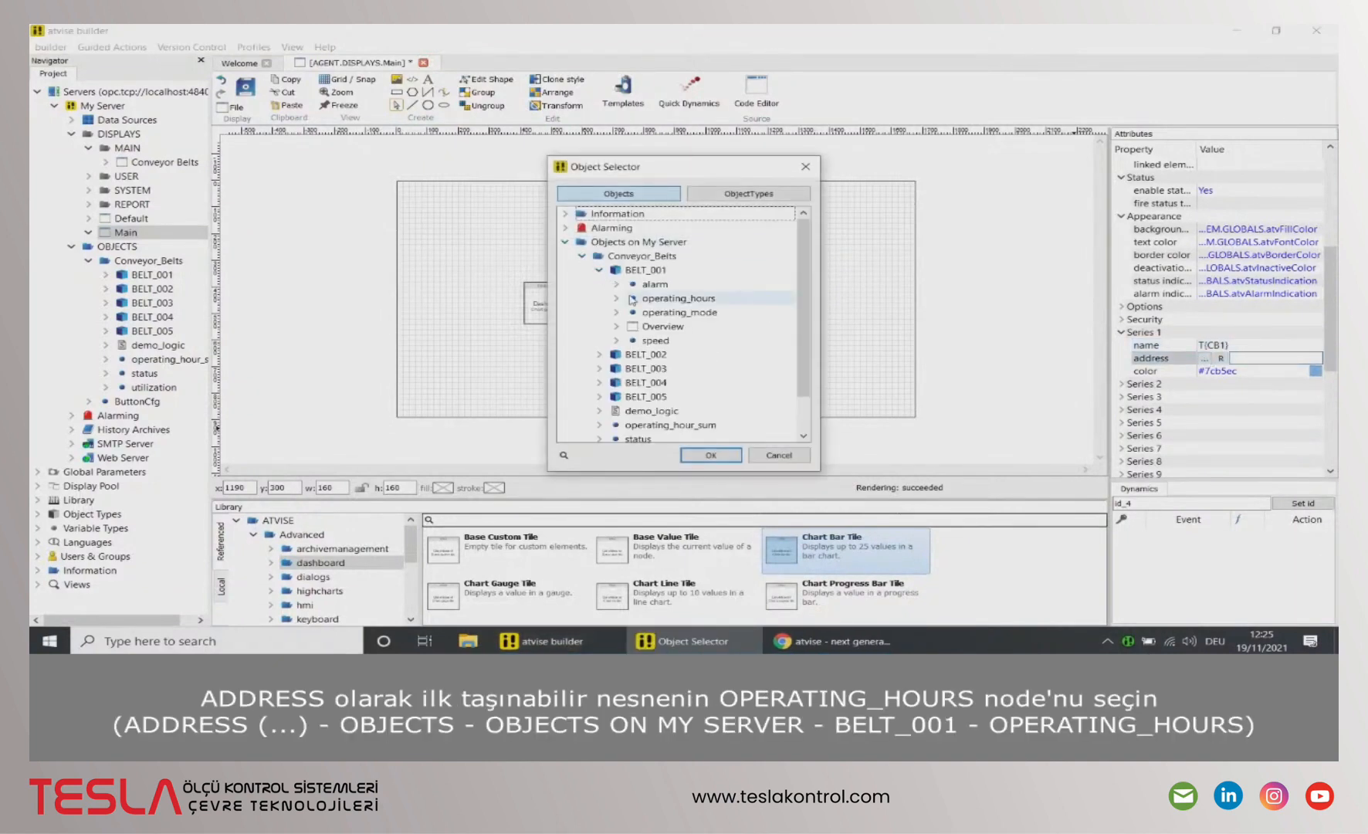
click(709, 455)
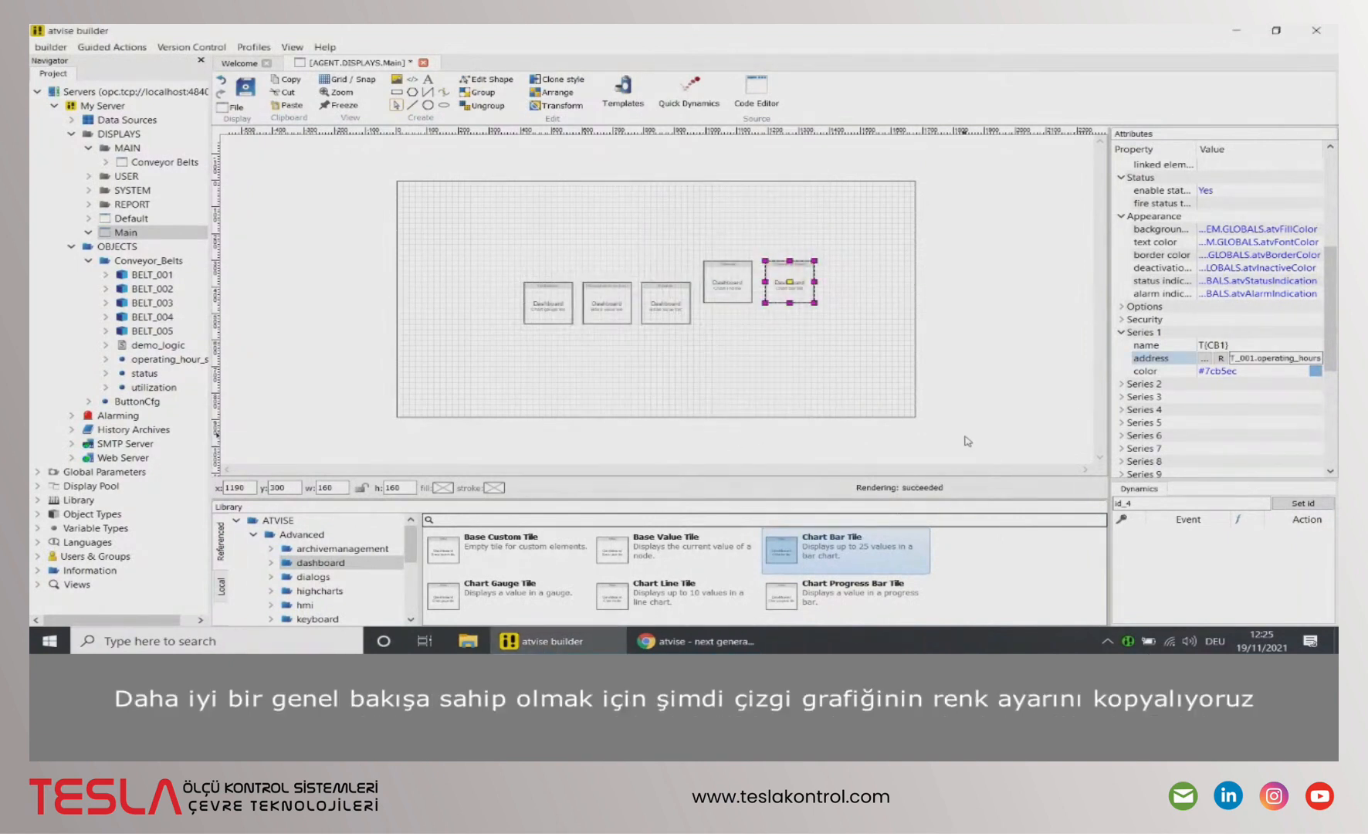
Copy the color code of Serie 1 from the Speed line chart tile
click(731, 298)
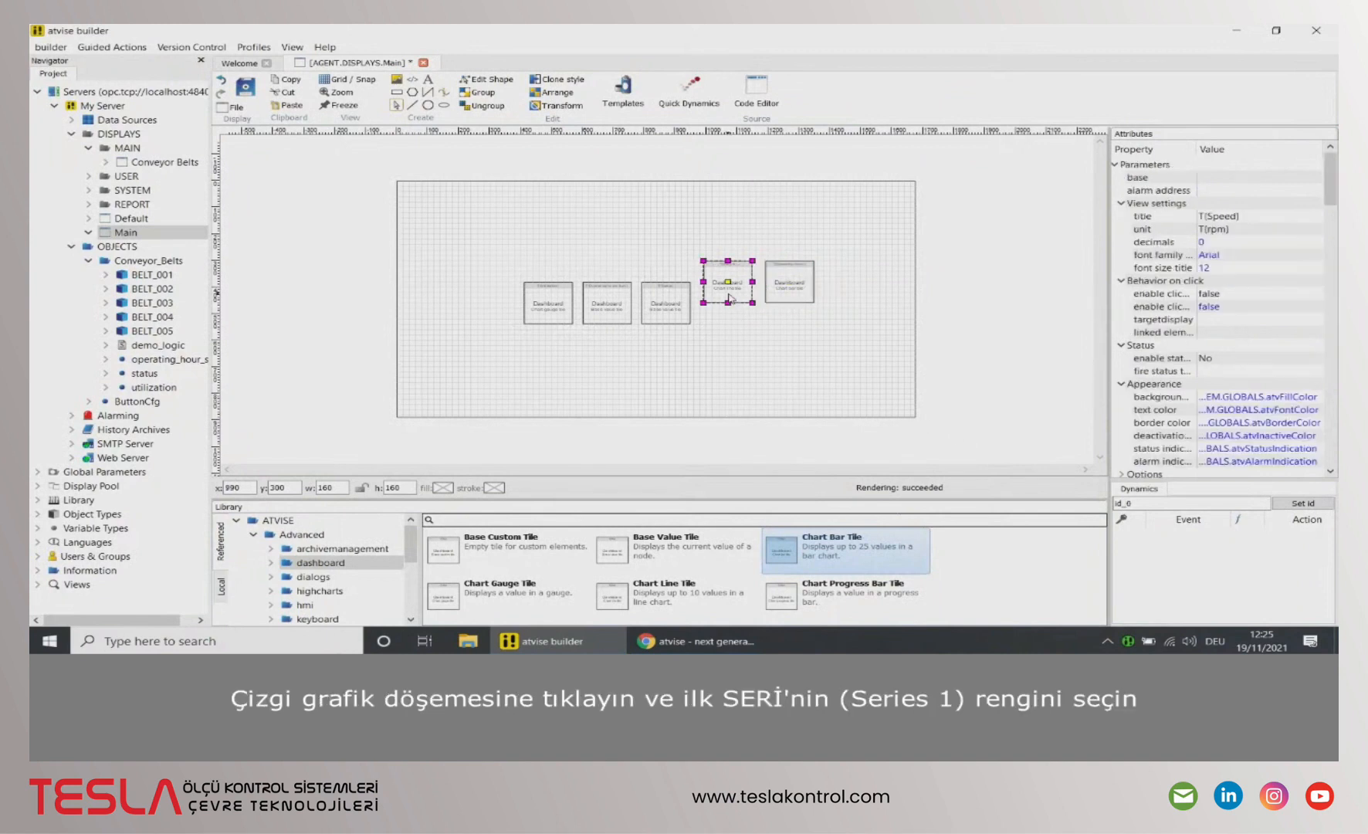
scroll(1150, 360, down, 1)
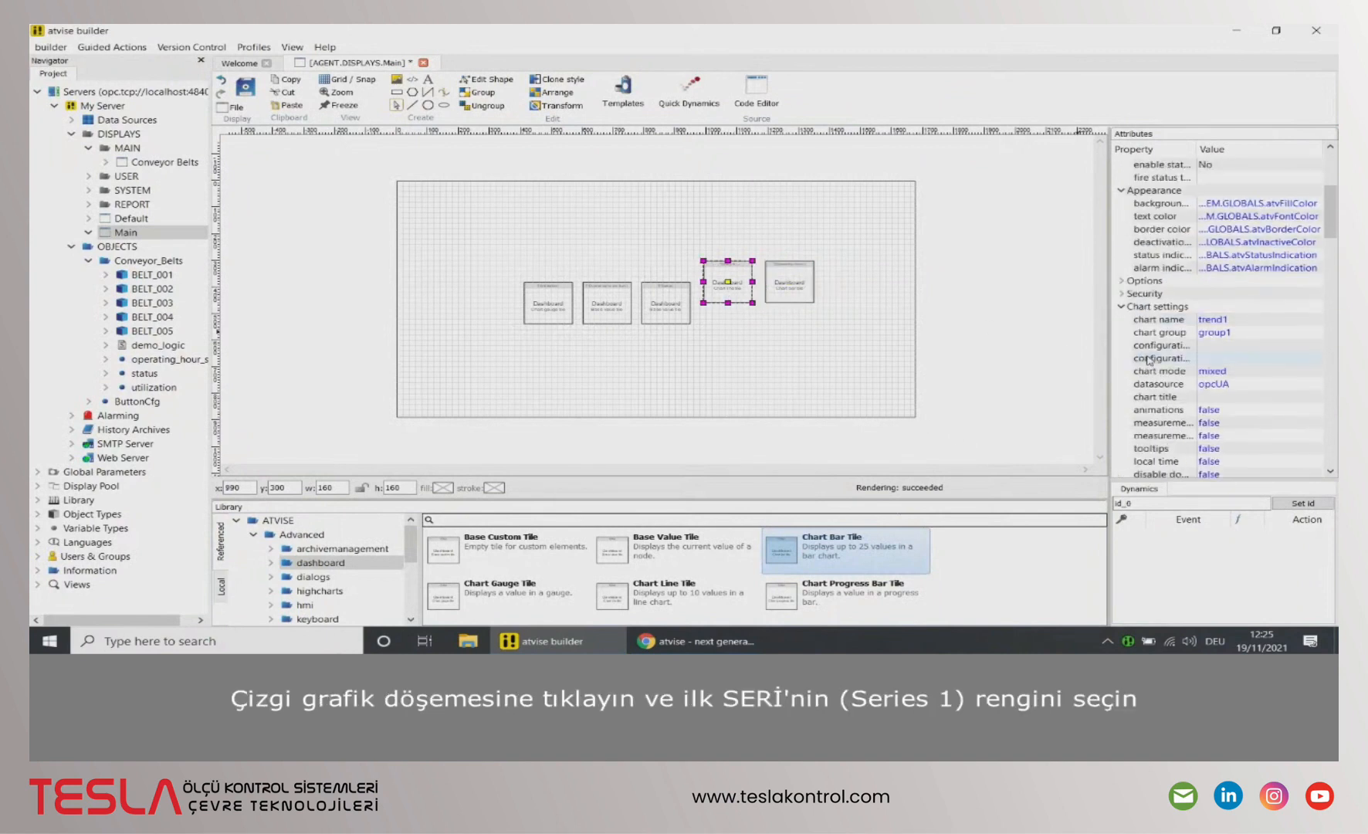
click(1121, 306)
click(1121, 190)
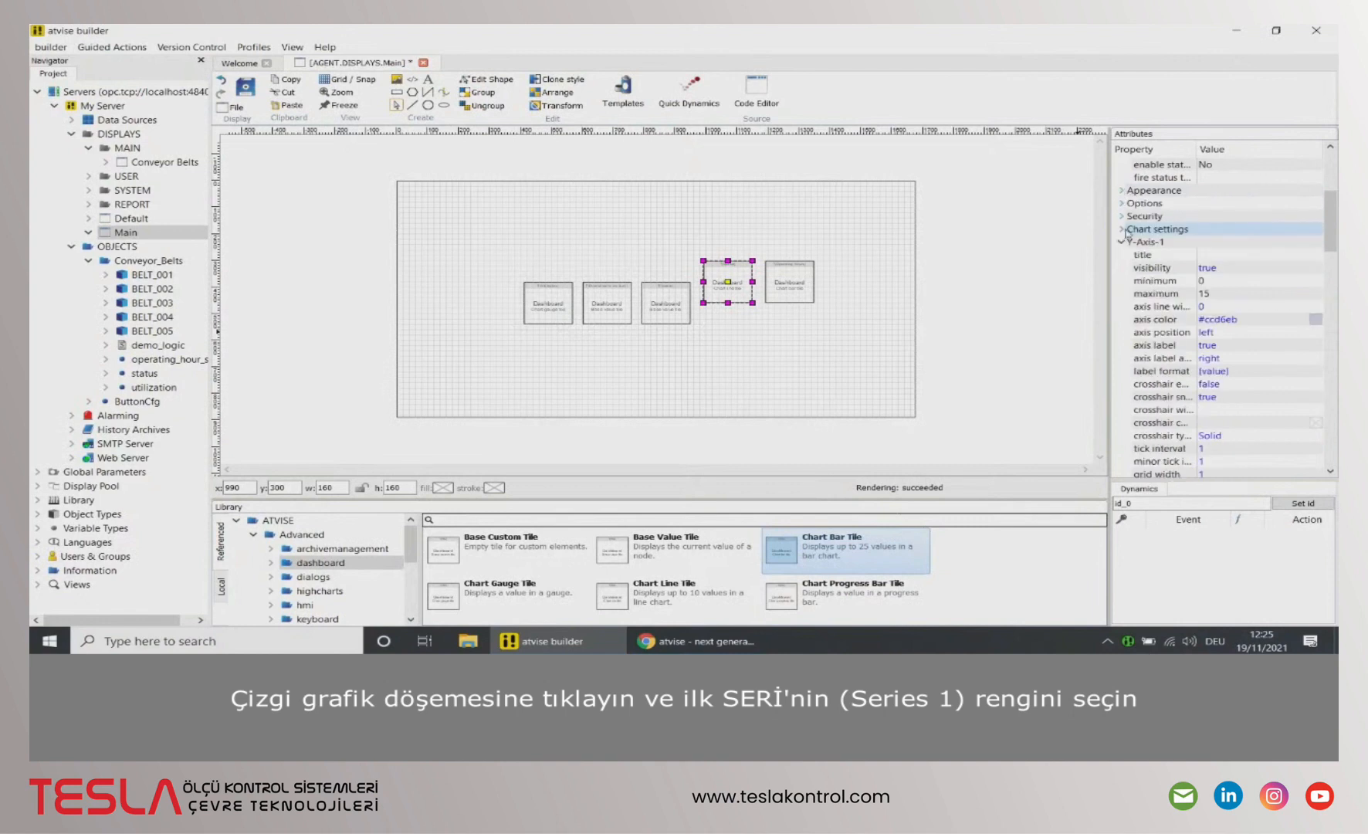
click(1122, 242)
click(1122, 305)
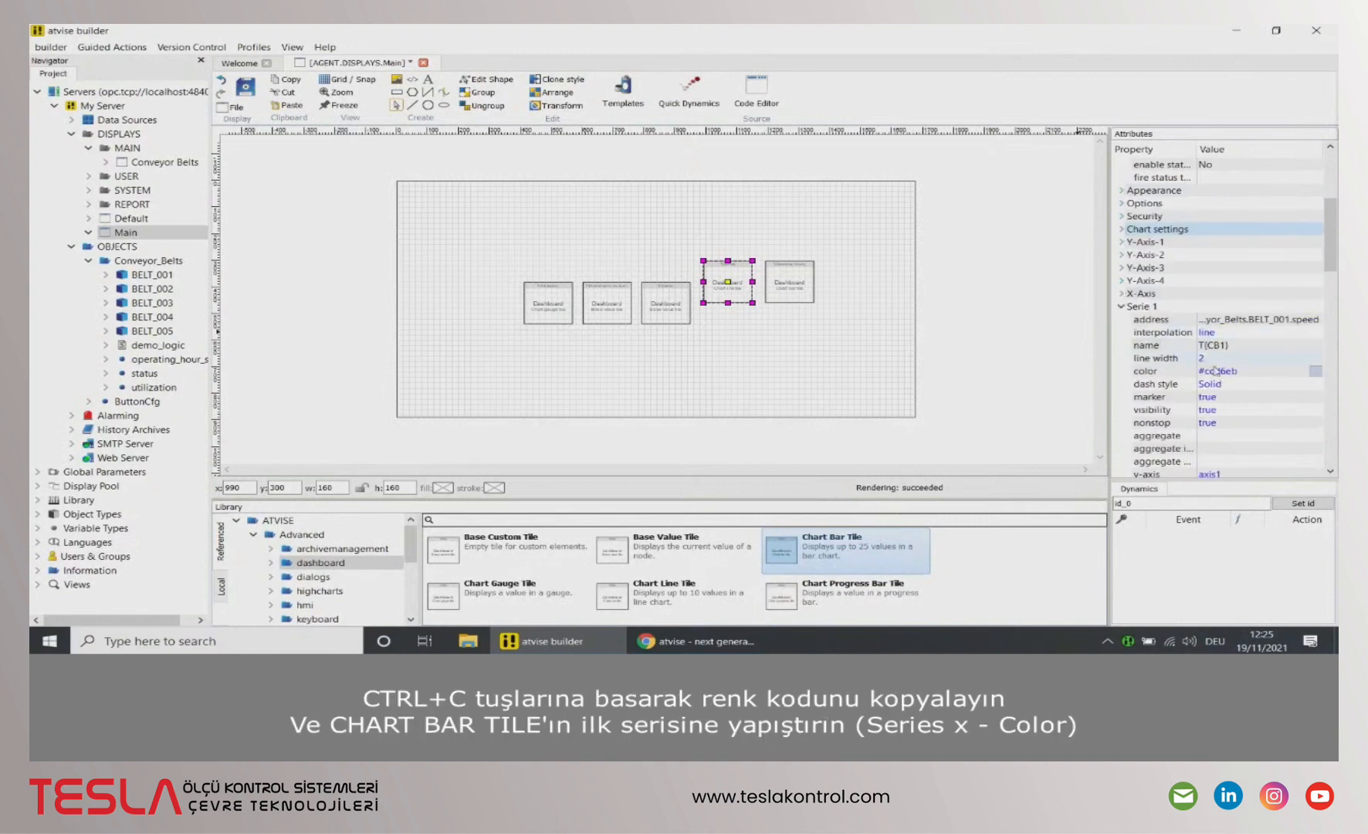
click(1232, 373)
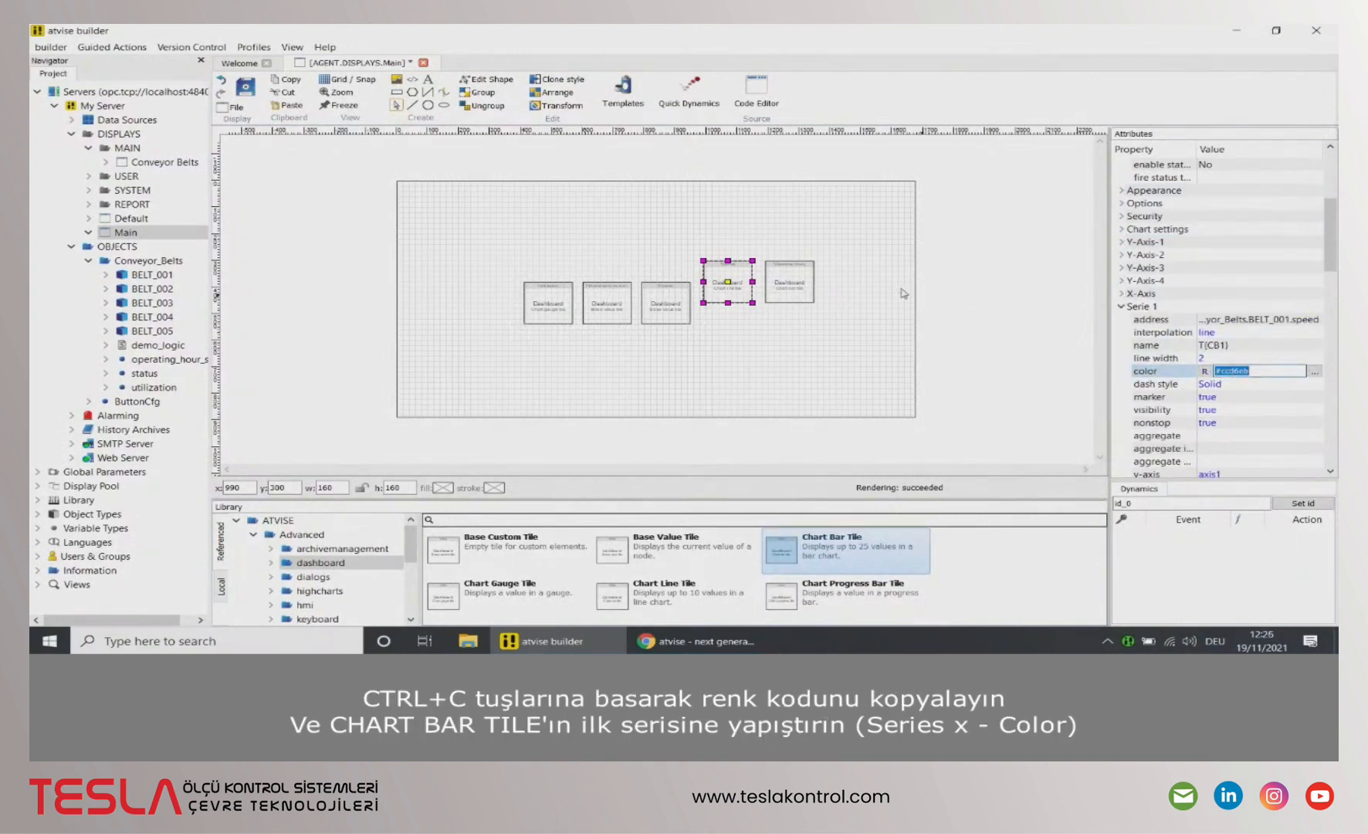
Set the Series 1 color of the Operating Hours bar chart tile to the copied code #ccd6eb
click(809, 294)
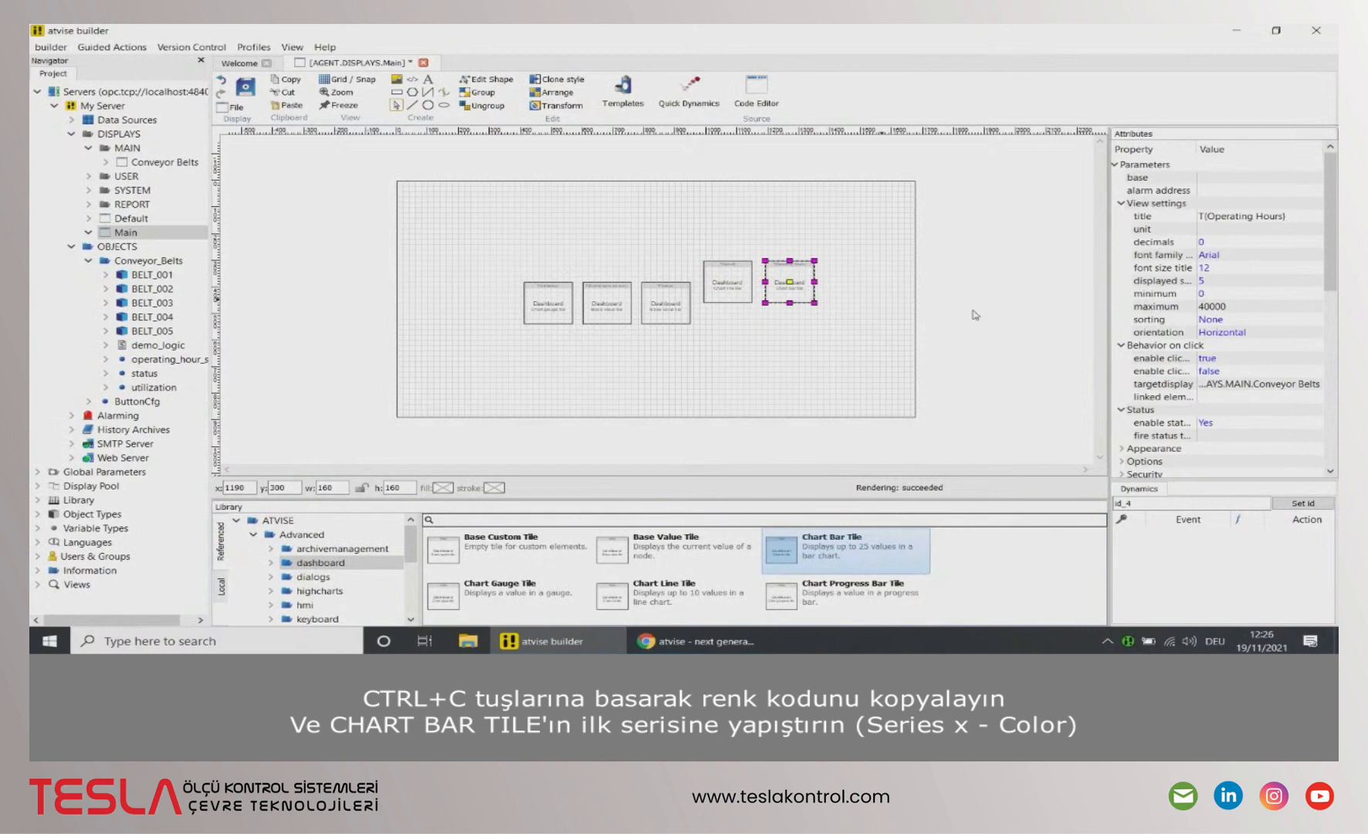
click(1121, 203)
click(1122, 216)
click(1122, 230)
click(1235, 319)
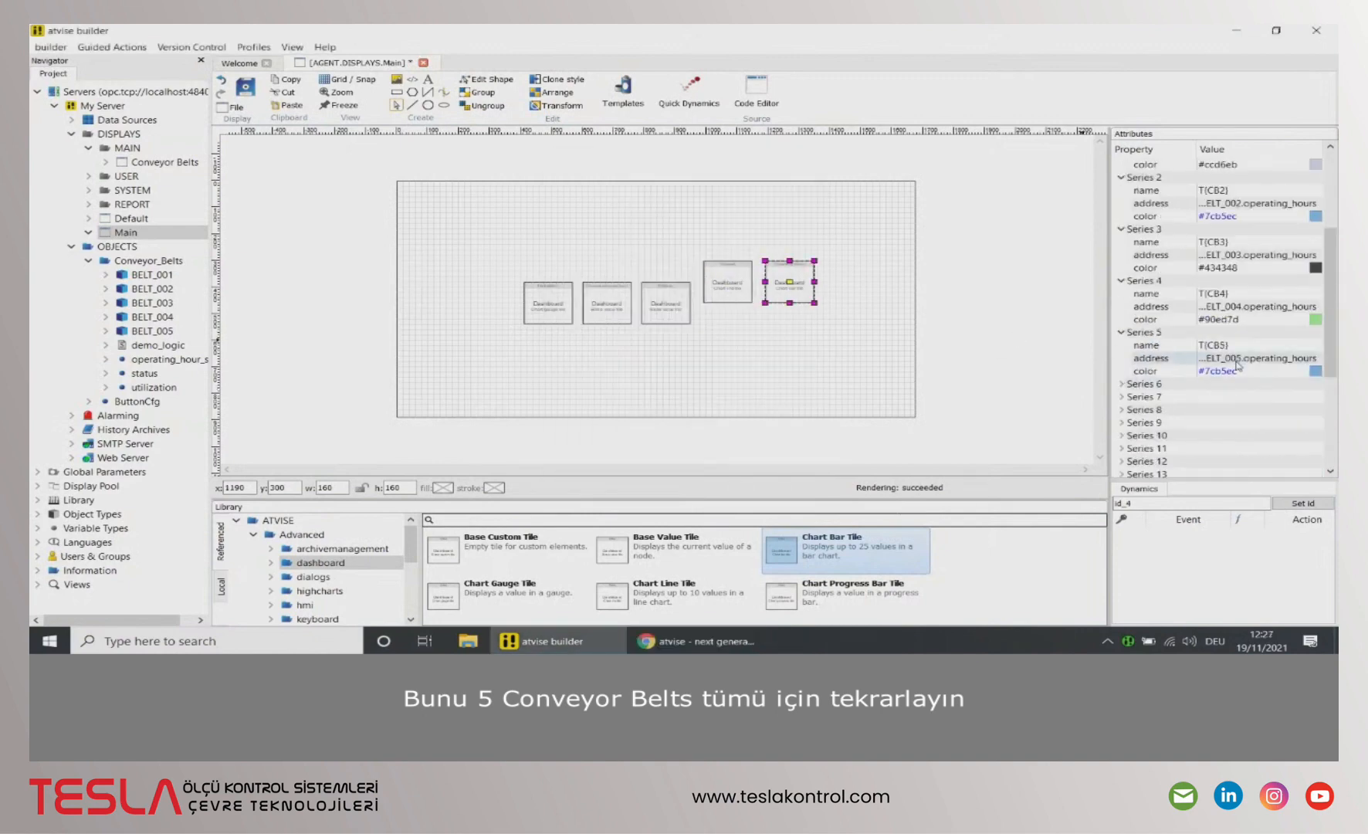
Set the Series 5 color of the Operating Hours bar chart tile to #f7a35c and deselect the tile
click(1261, 372)
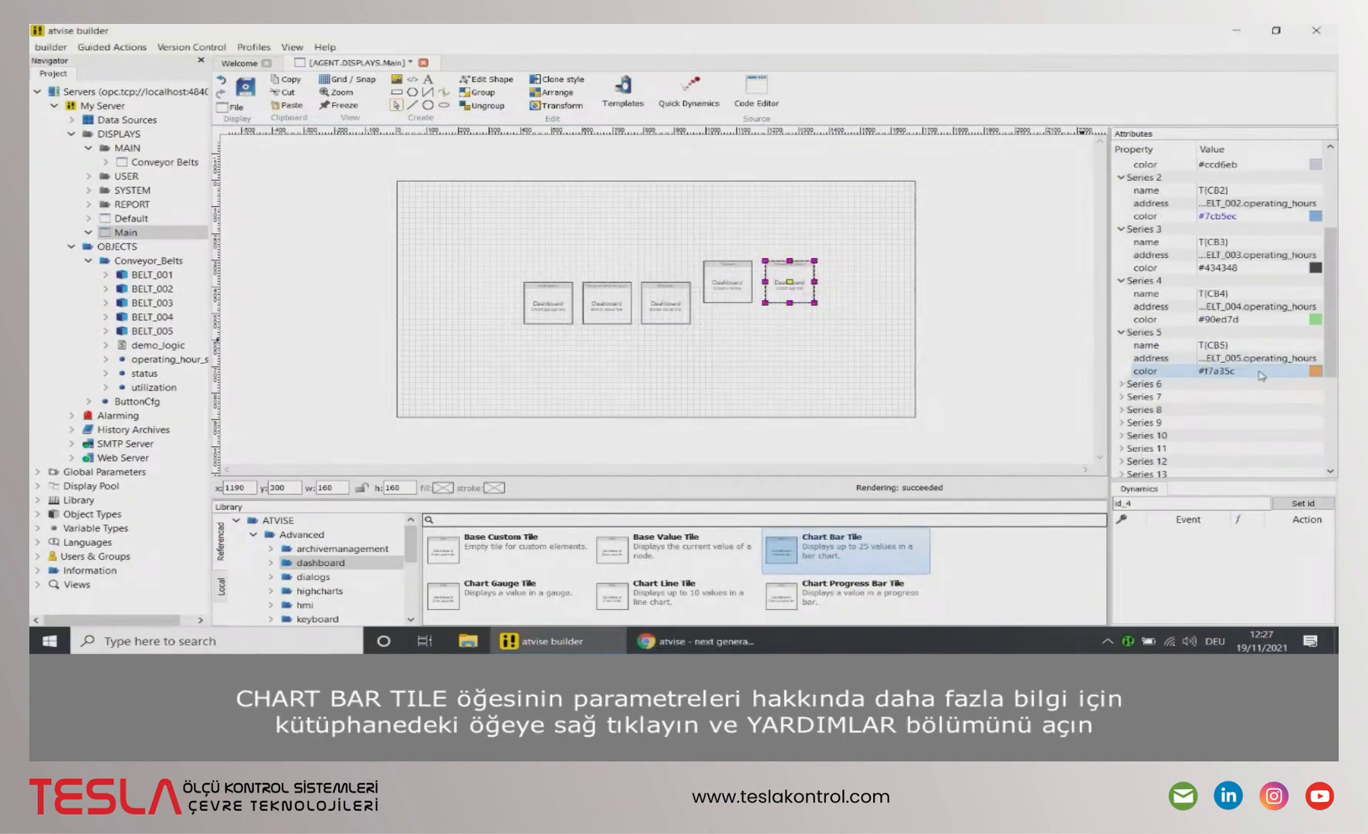
click(856, 360)
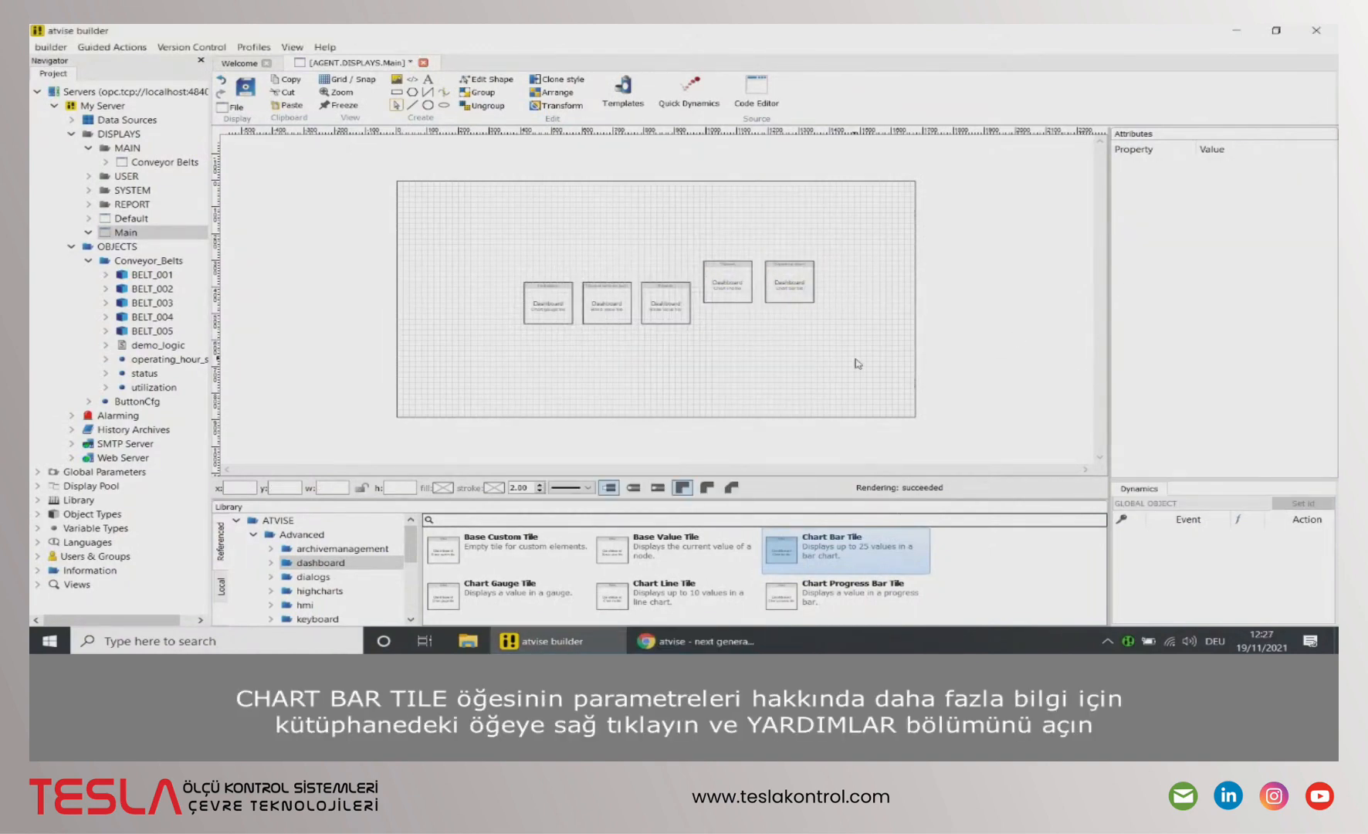
Review the parameter descriptions in the help page of the library's Chart Bar Tile and close the help
right_click(827, 548)
click(848, 616)
scroll(586, 289, down, 10)
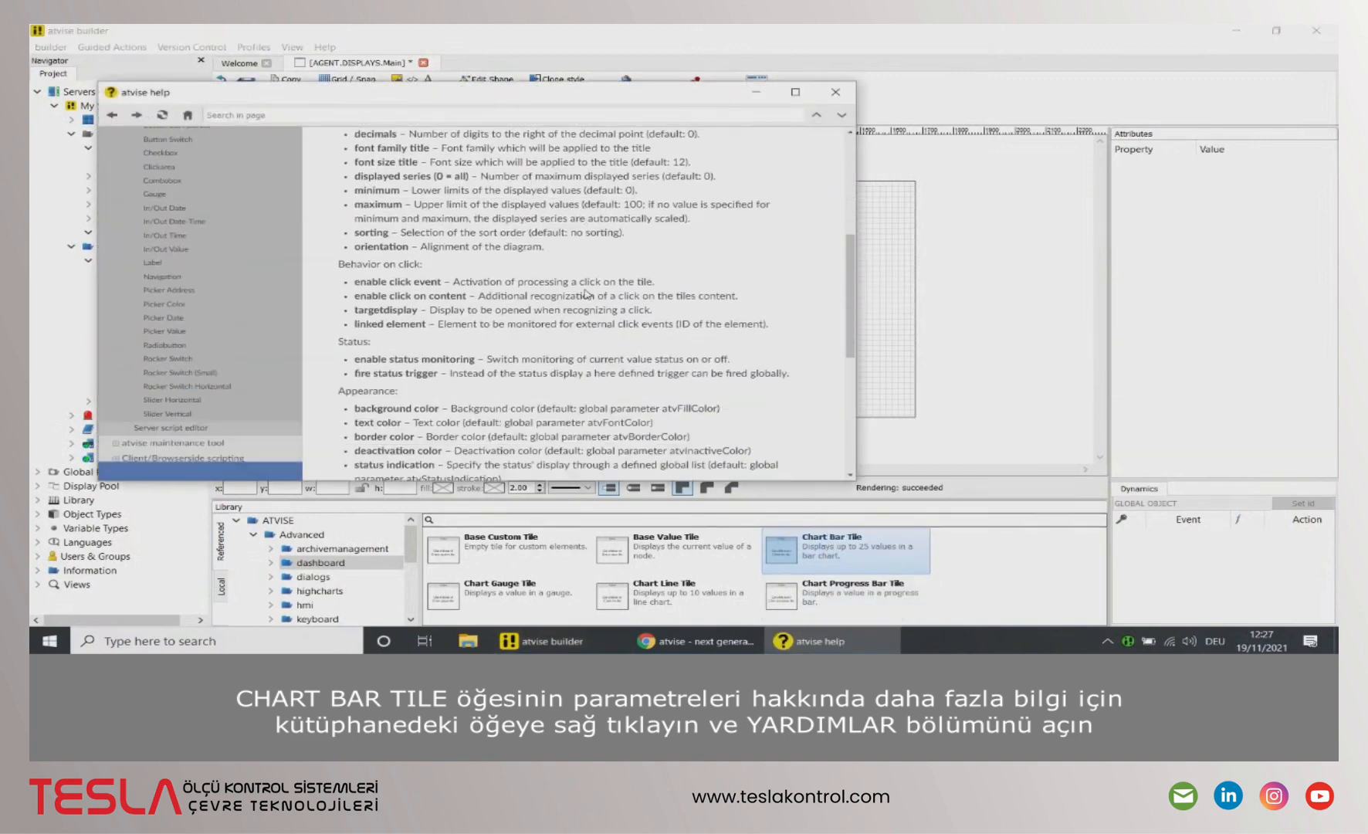
click(835, 92)
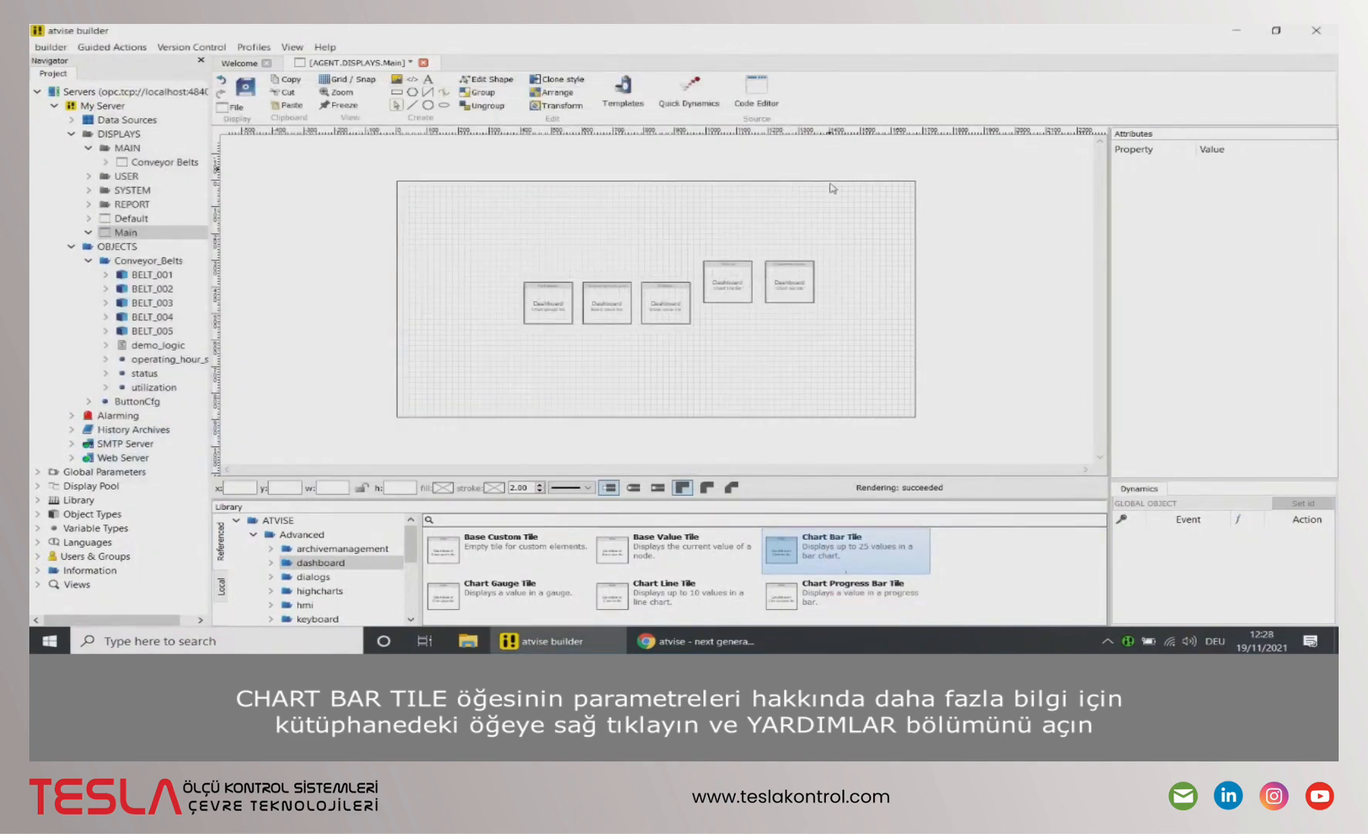
Enlarge the Operating Hours bar chart and Speed line chart tiles to an equal size, about 340 high, and place them side by side
click(807, 288)
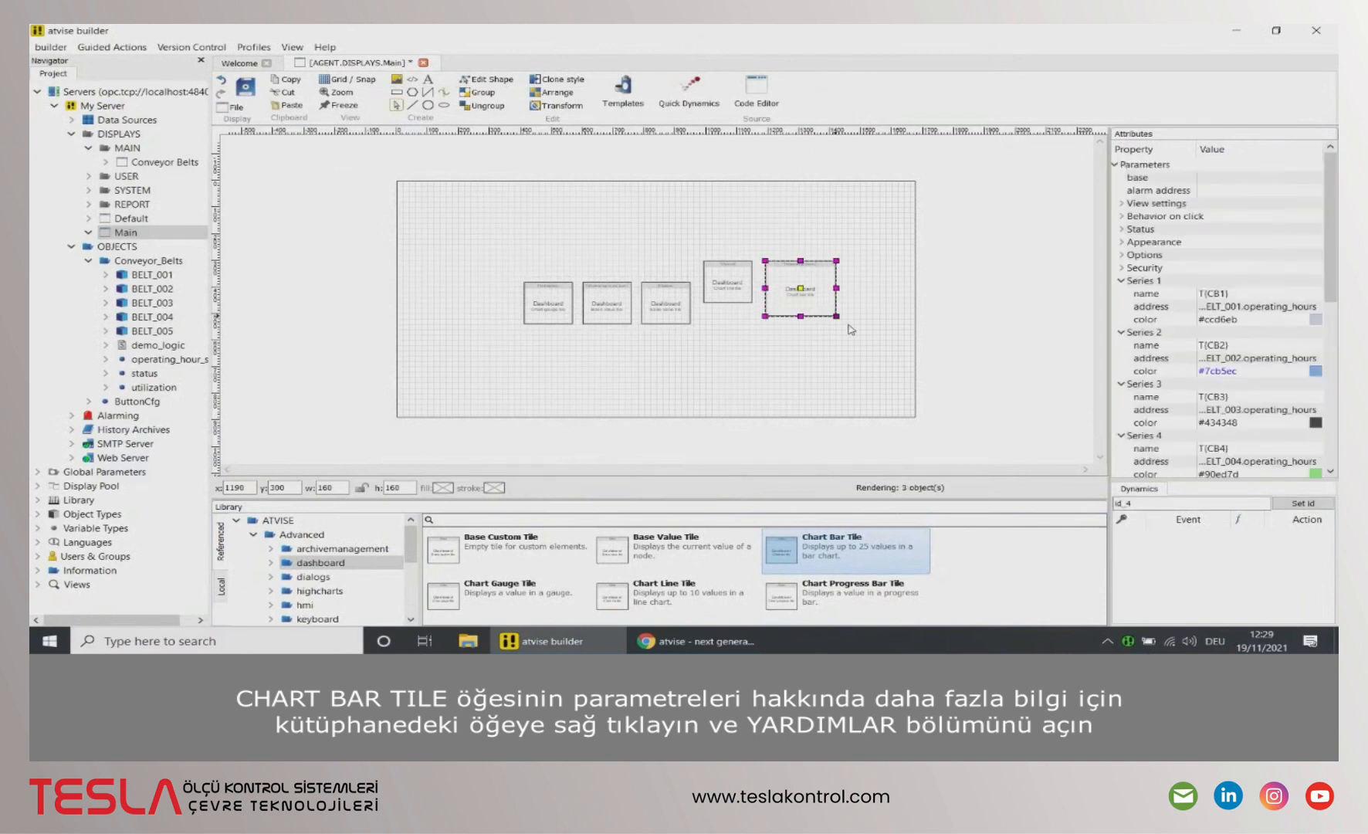
drag(787, 284, 855, 309)
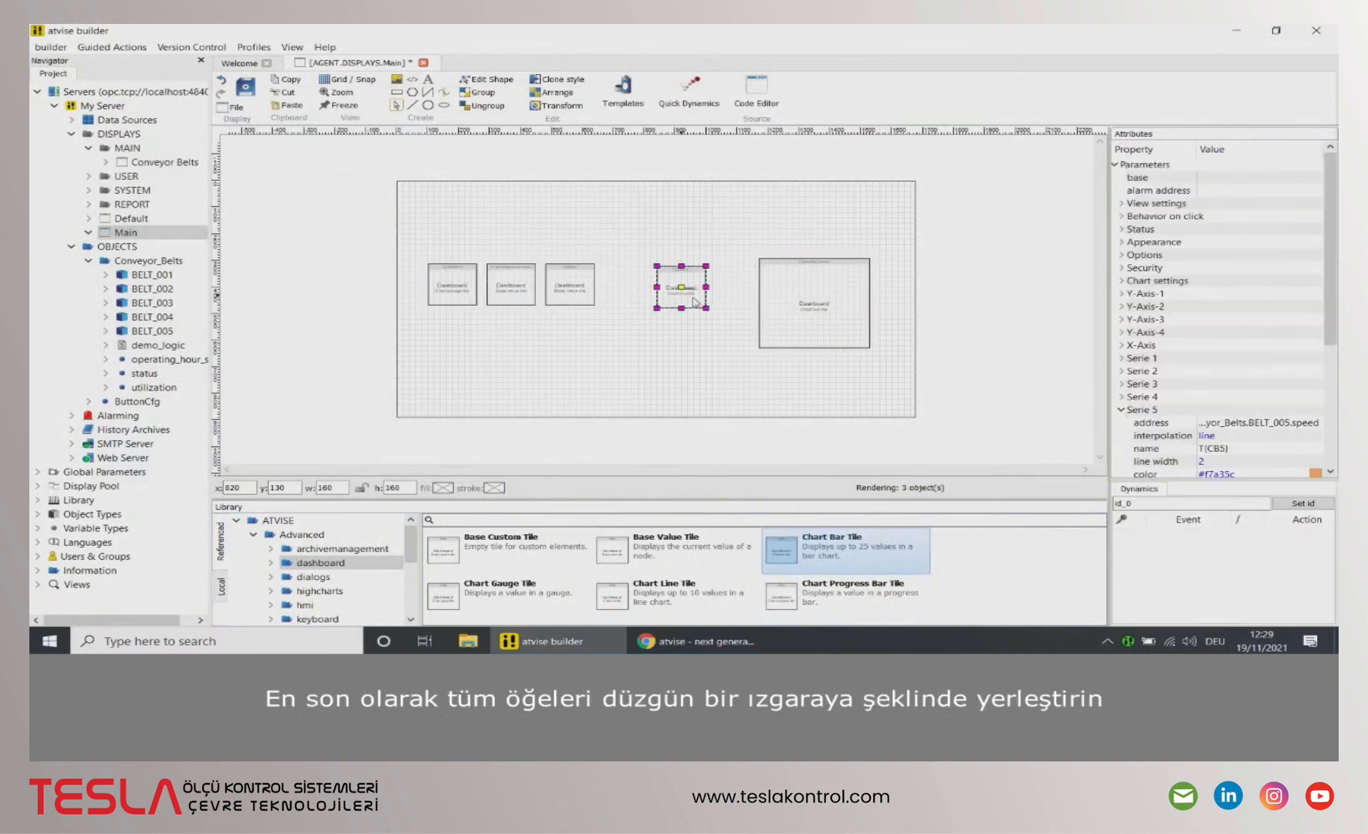
drag(694, 299, 740, 293)
drag(703, 301, 642, 350)
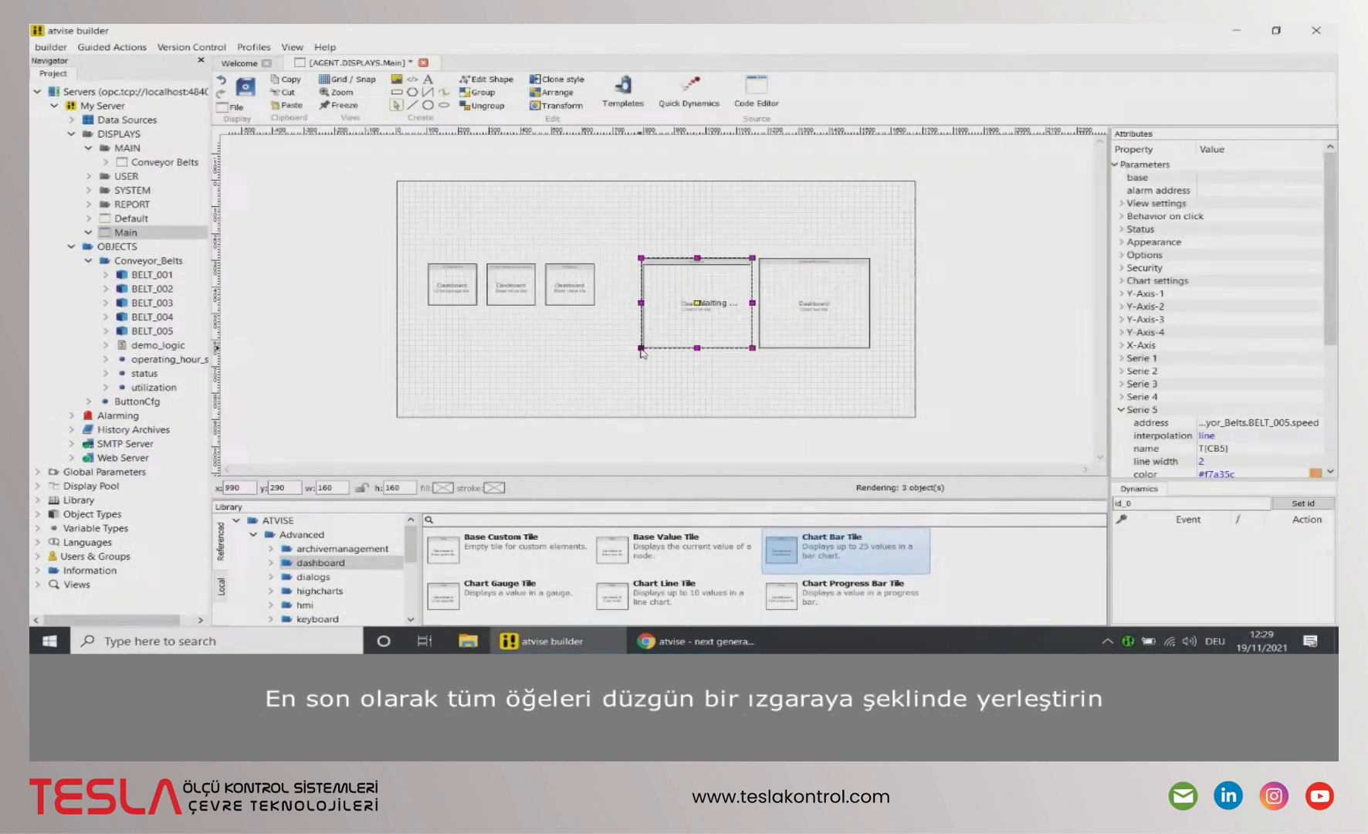
Arrange the Utilization and Operating Hours Sum tiles beside the Speed chart, with the Status tile widened below to span both
drag(572, 290, 668, 378)
drag(691, 373, 579, 331)
drag(515, 289, 614, 287)
drag(453, 284, 548, 281)
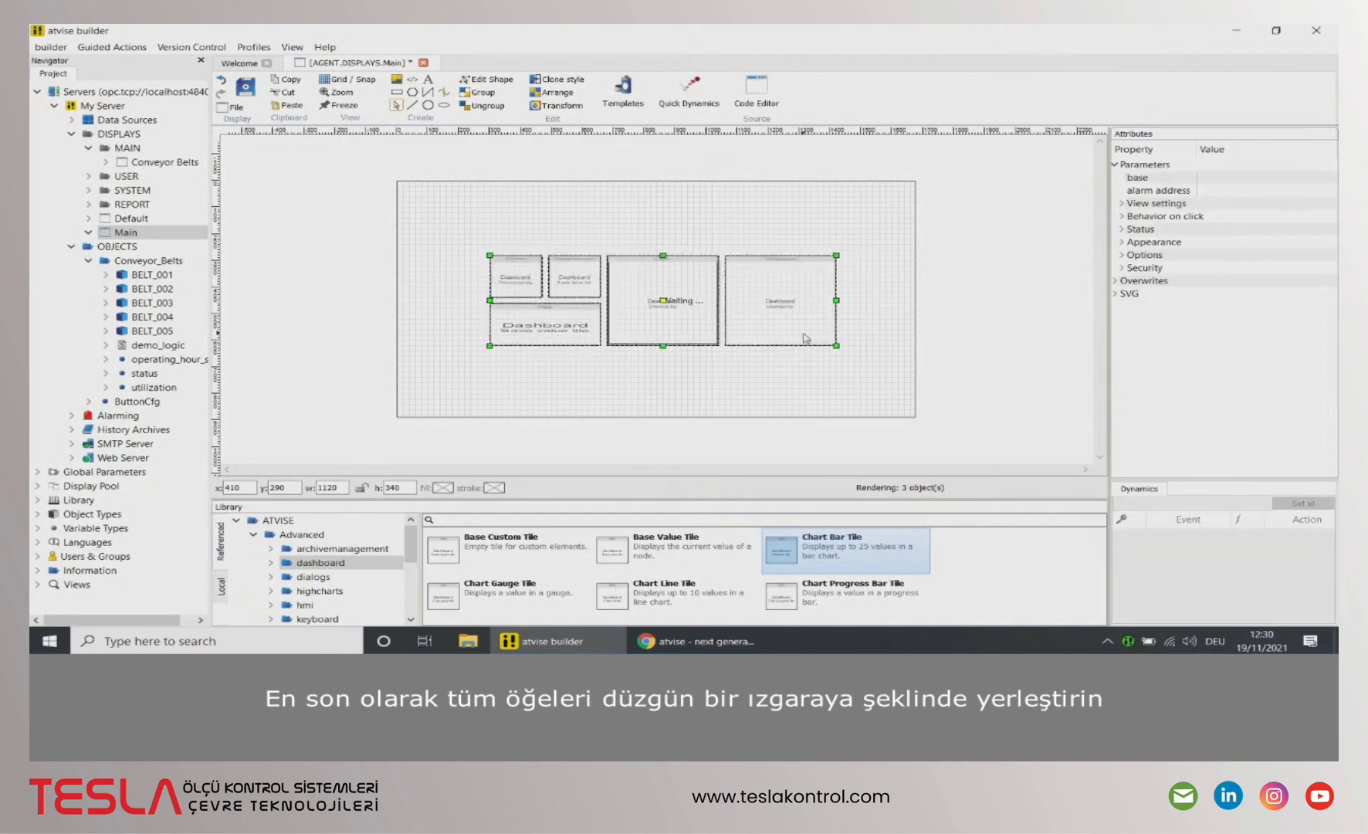
Save the Main display and reload the atvise page in Chrome to view the finished overview
click(245, 86)
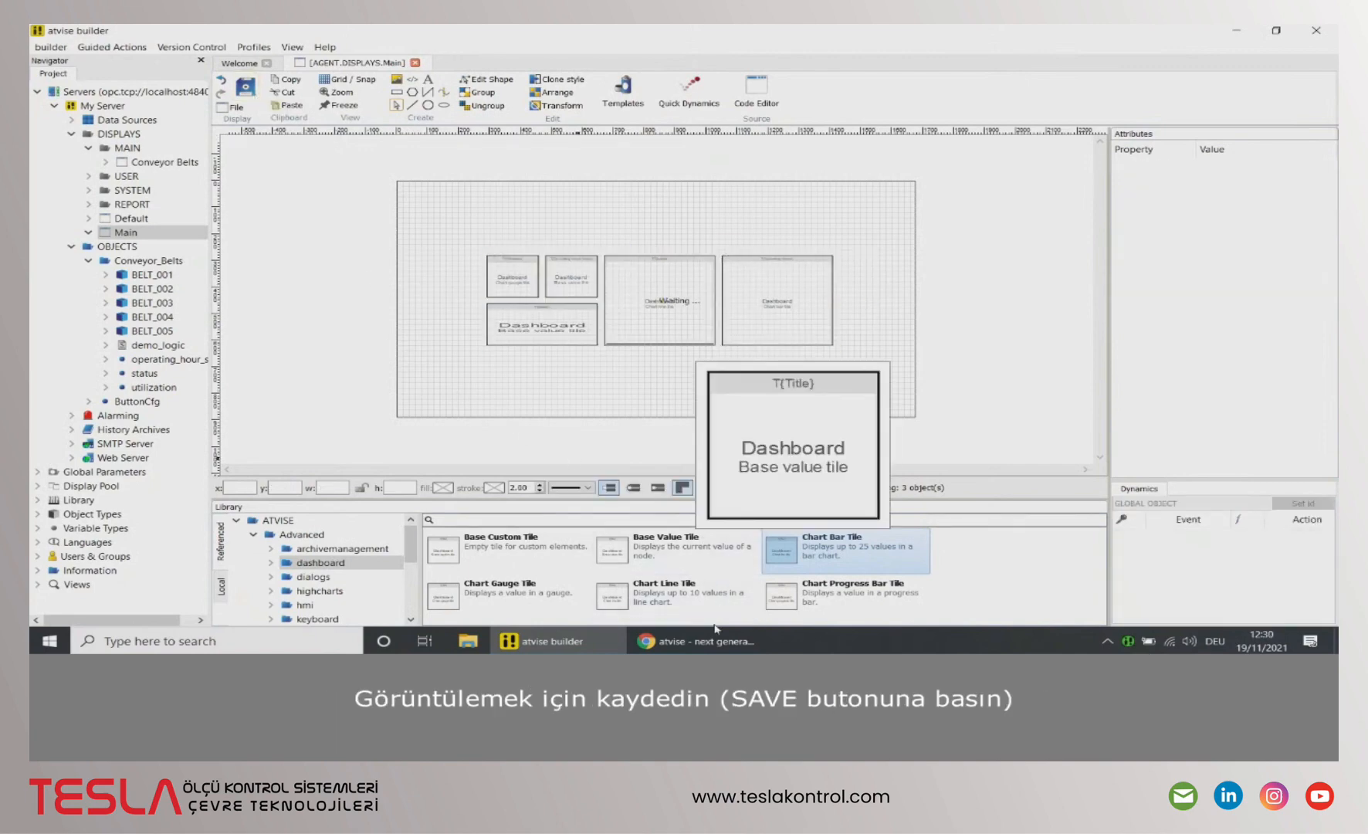
click(695, 641)
key(F5)
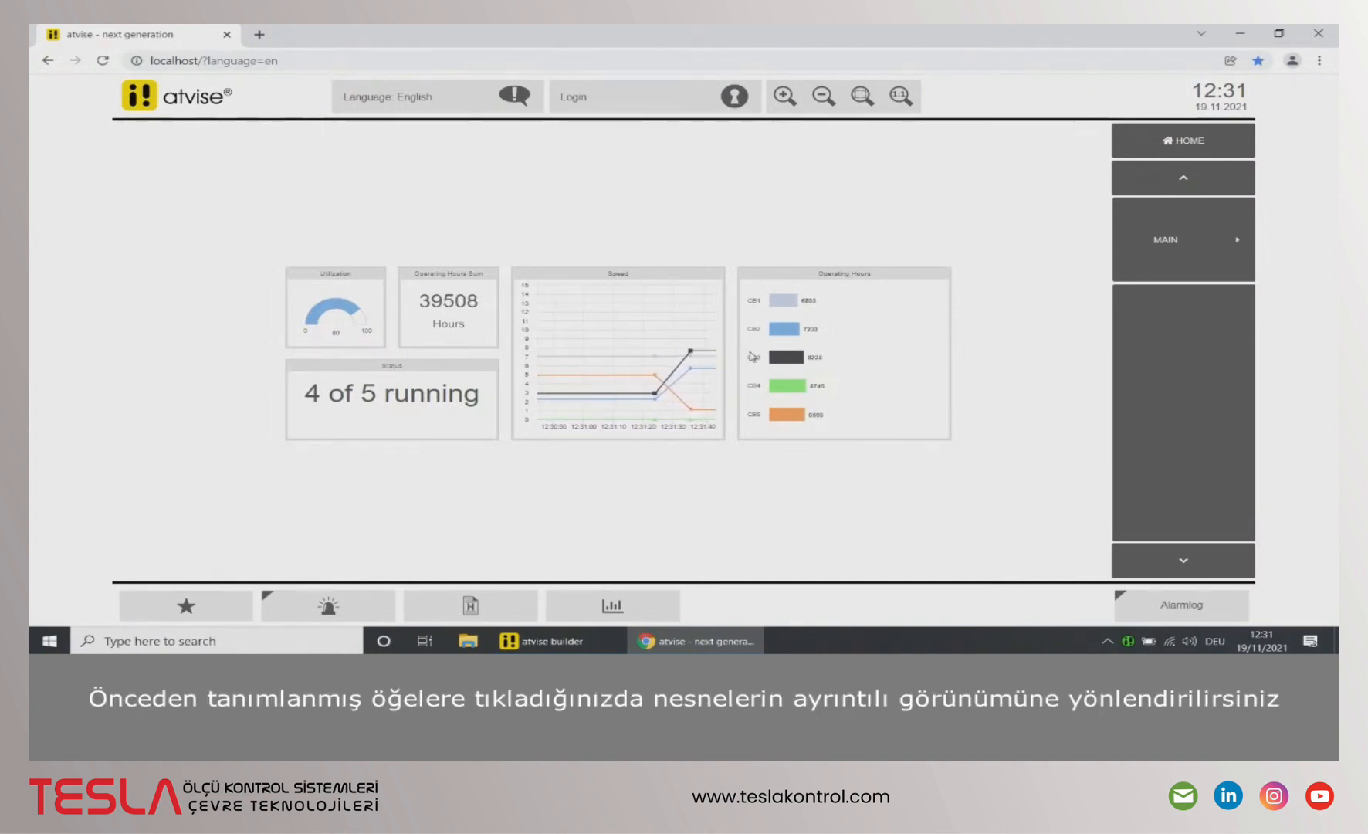
Switch on the alarm of belt 01 in the Conveyor Belts display linked from the Operating Hours tile, and return to the overview
click(813, 279)
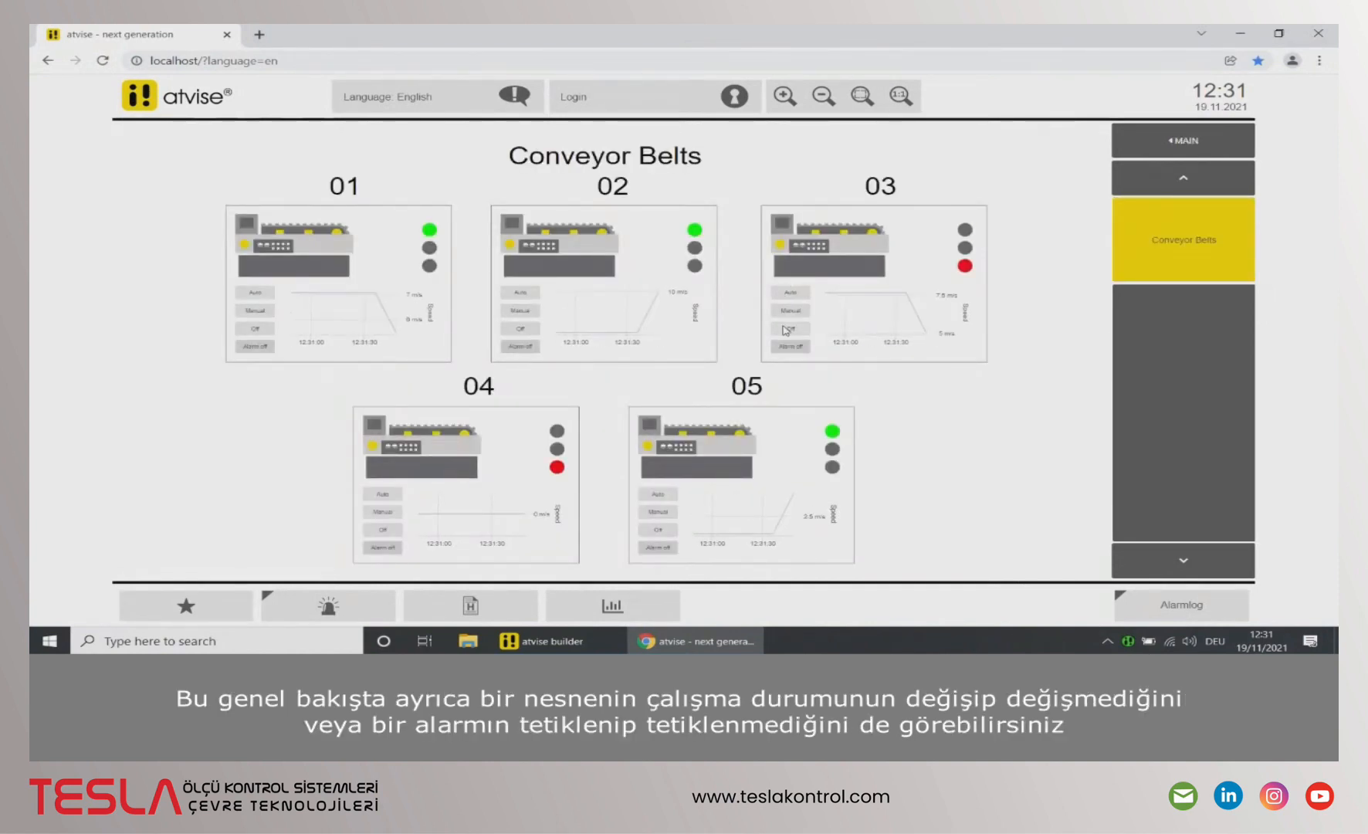
click(268, 349)
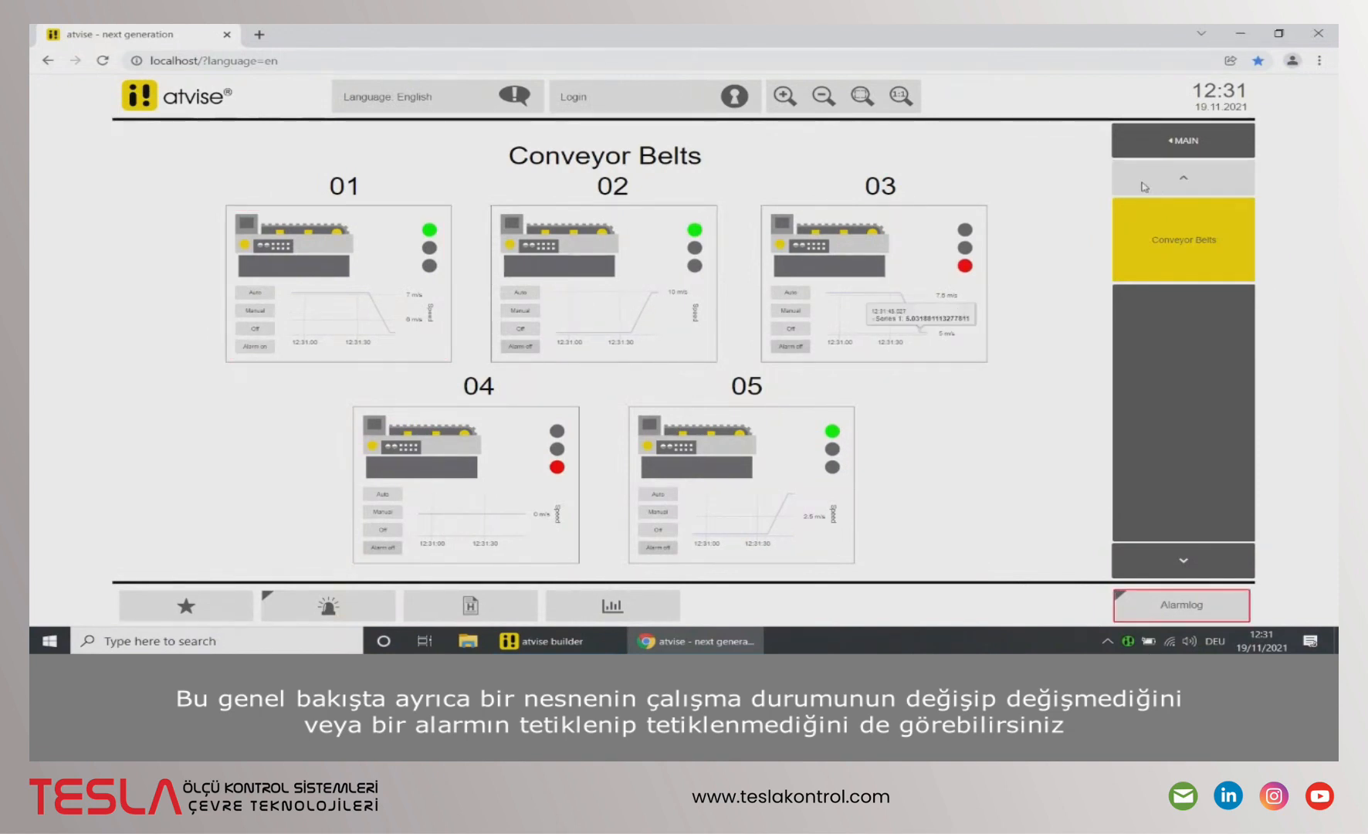
click(1168, 145)
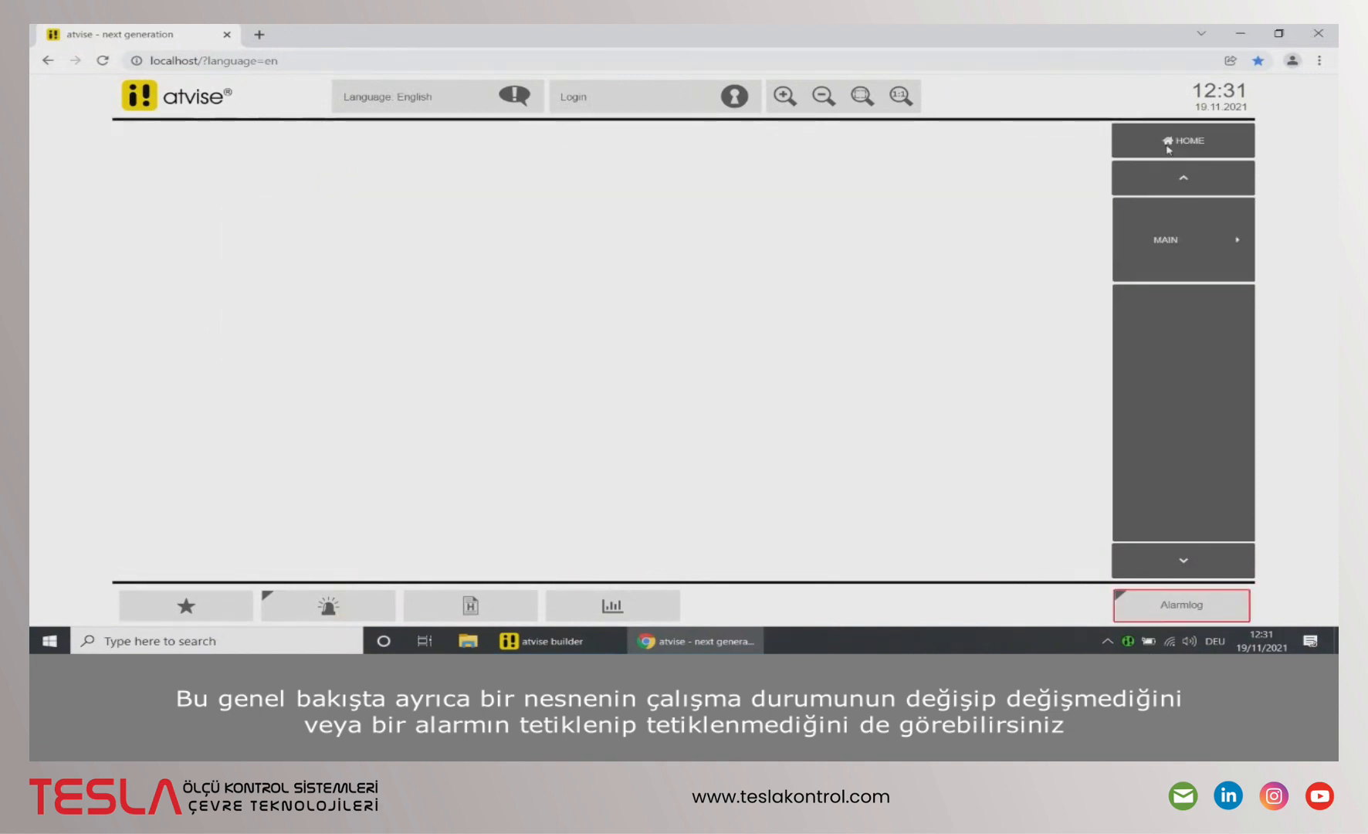